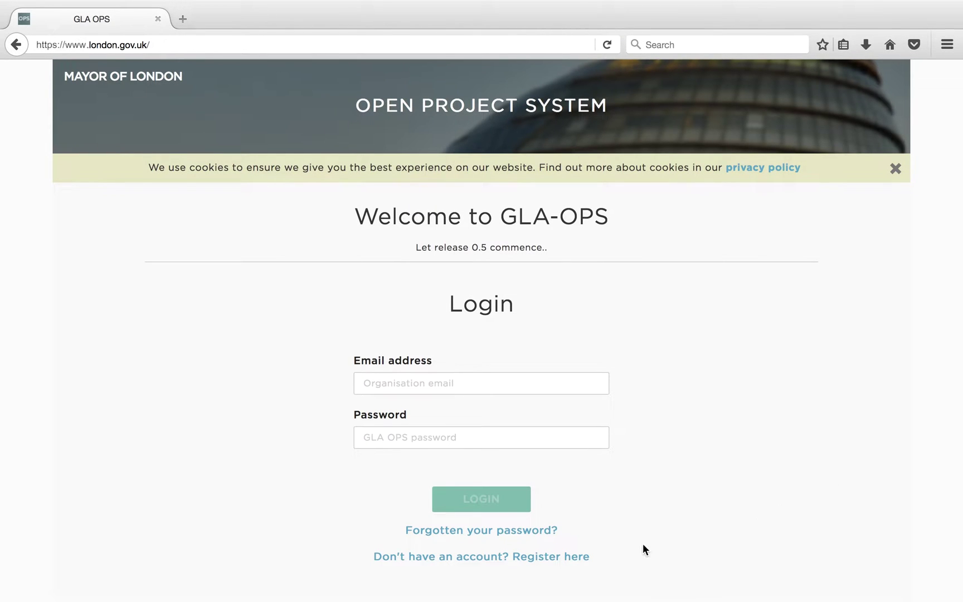
- Start a new registration with organisation code 10455, the user's first name, surname and organisation e-mail
left_click(482, 556)
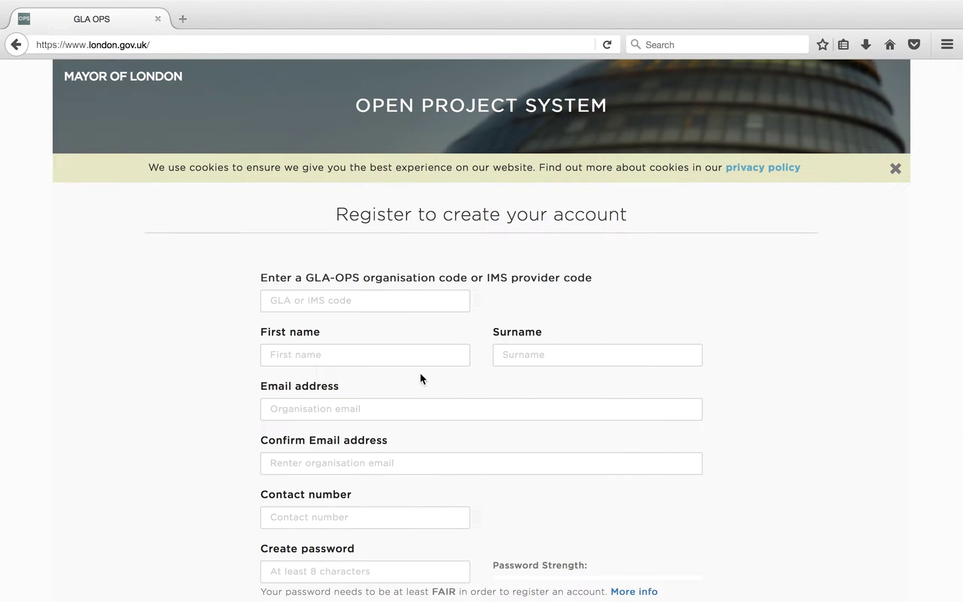
left_click(398, 297)
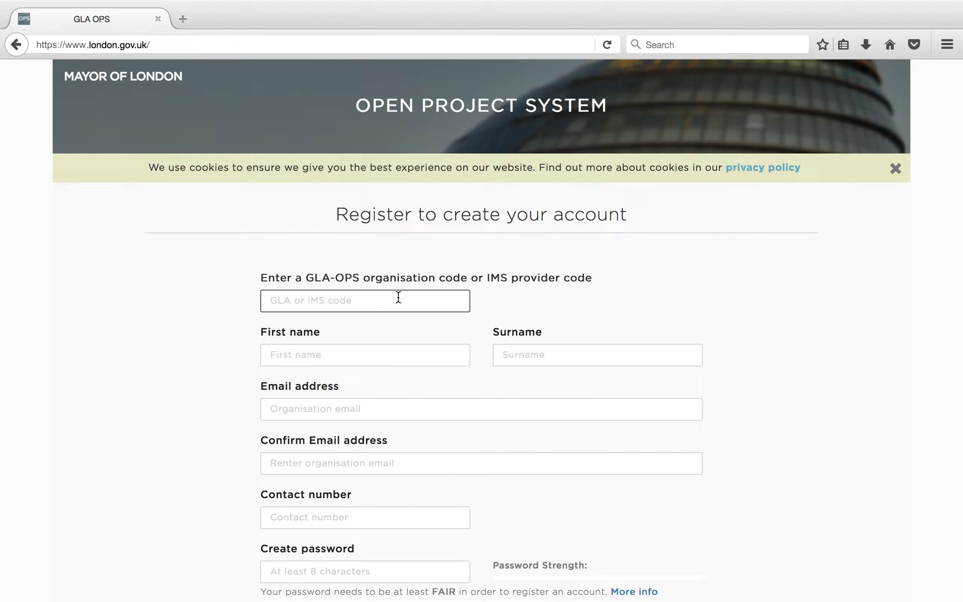
type("10455")
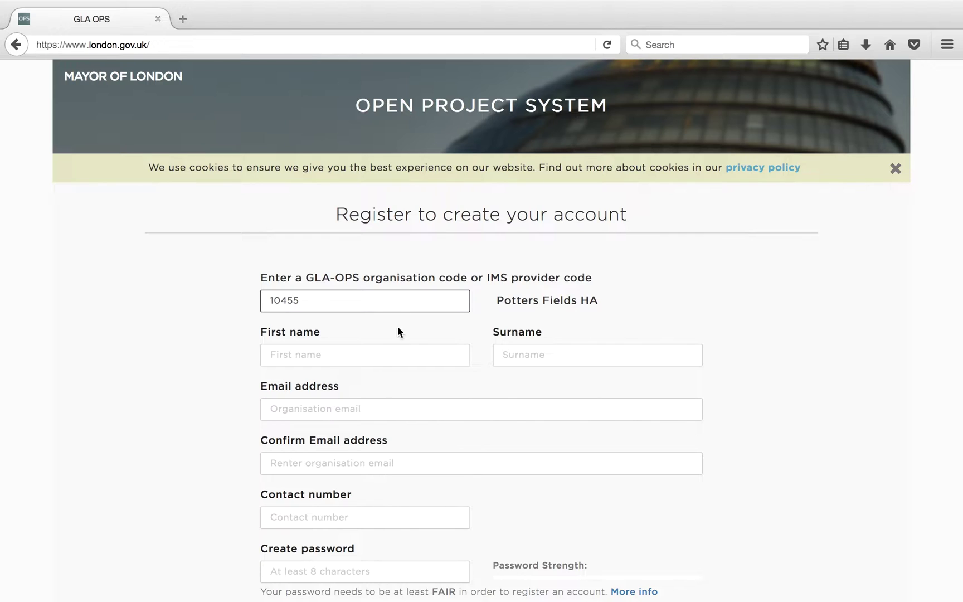
left_click(379, 349)
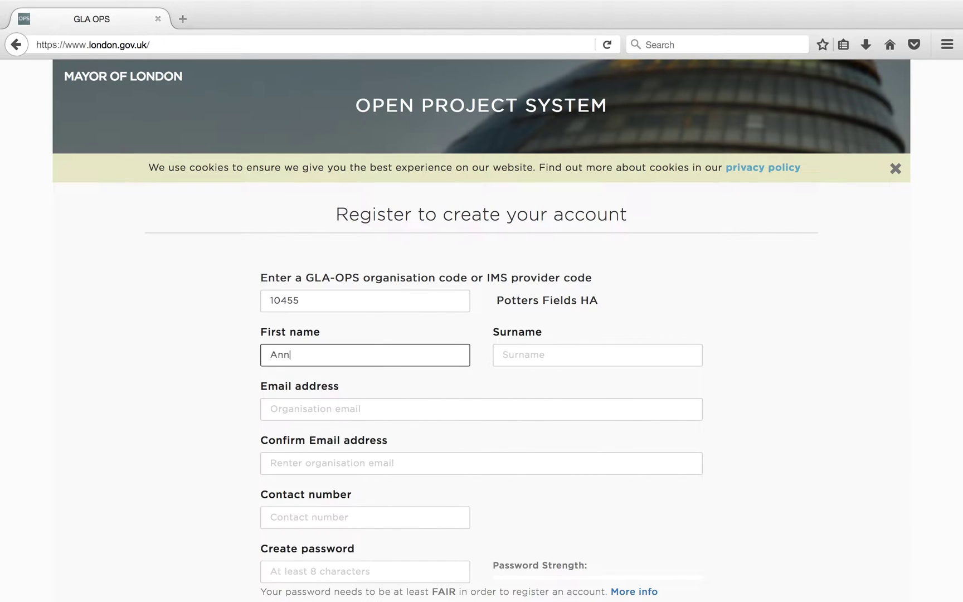
left_click(598, 355)
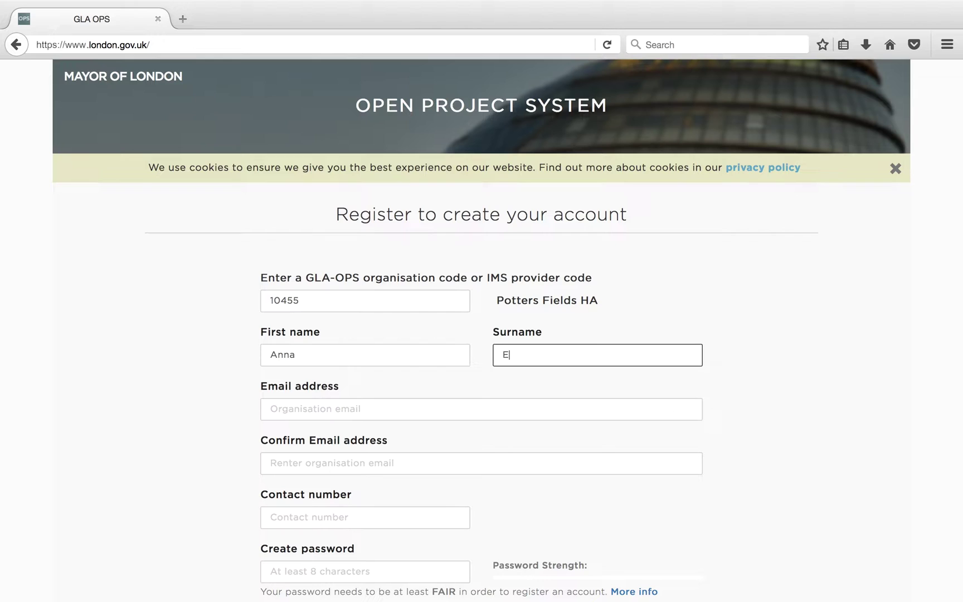
left_click(481, 409)
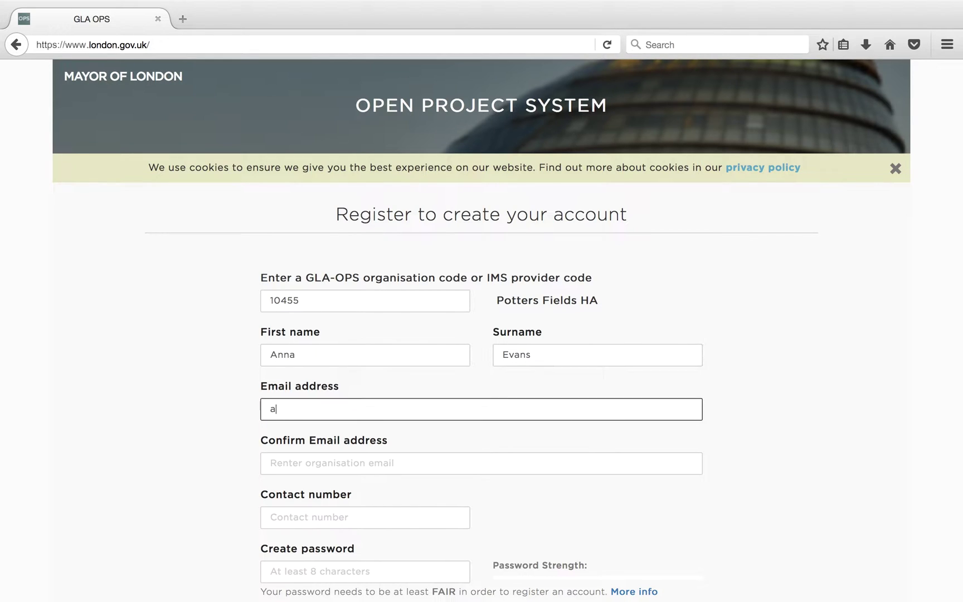
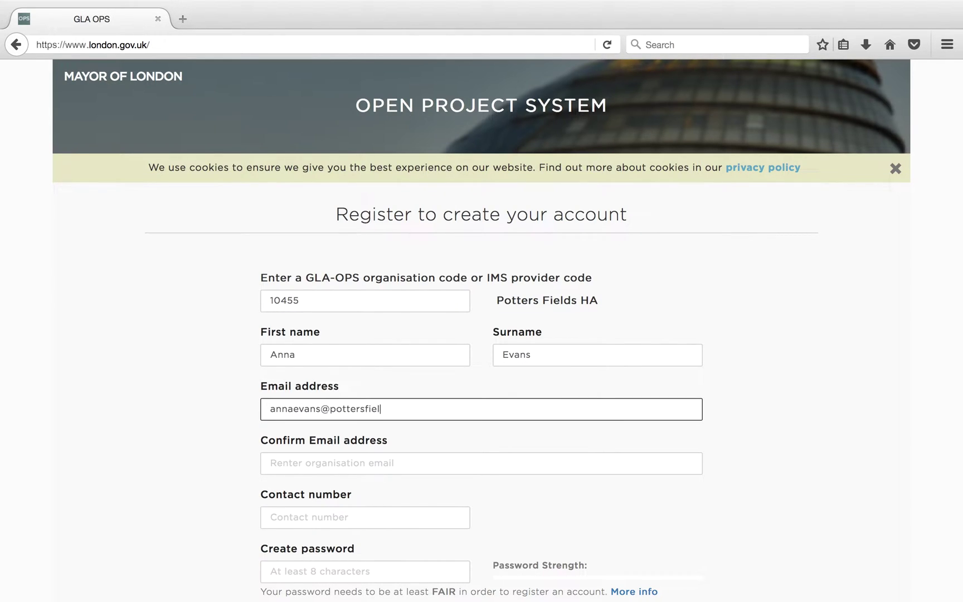
- Confirm the e-mail, enter the contact phone number, and set and confirm the account password
left_click(481, 463)
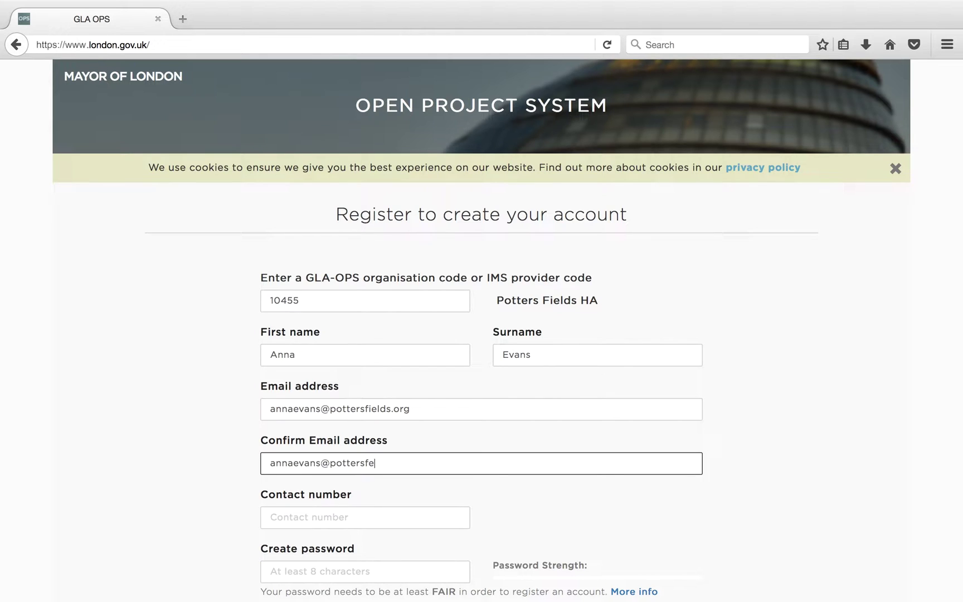
key("Tab")
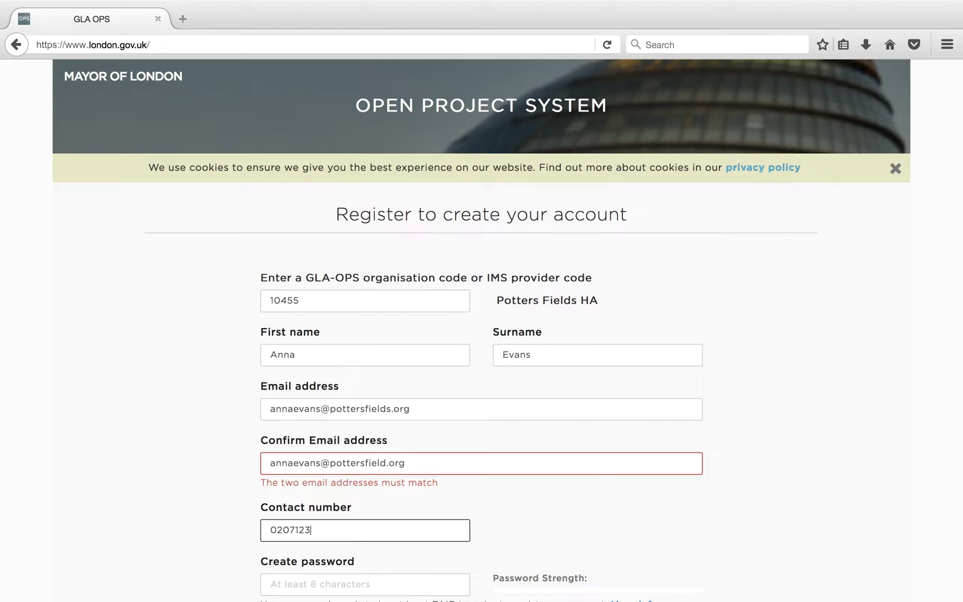
left_click(311, 587)
scroll(311, 586, "down", 3)
type("**********")
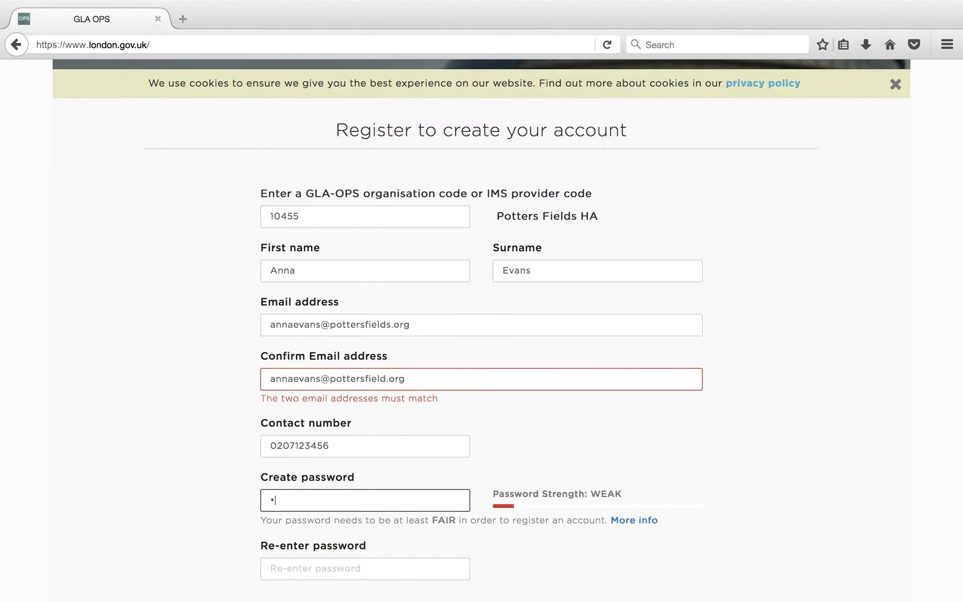
left_click(276, 569)
type("**********")
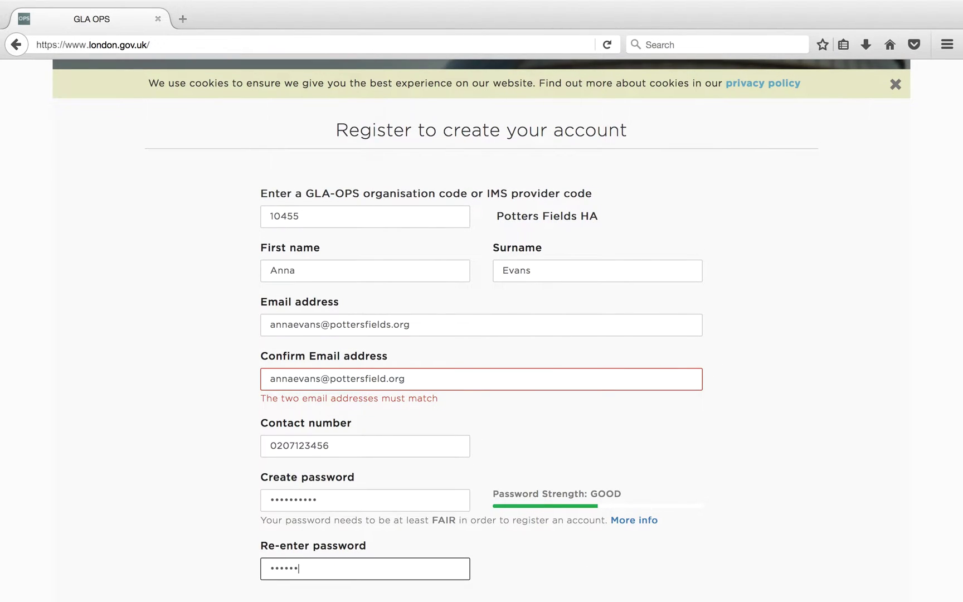
- Fix the missing letter in the confirmation e-mail and submit the registration
left_click(449, 384)
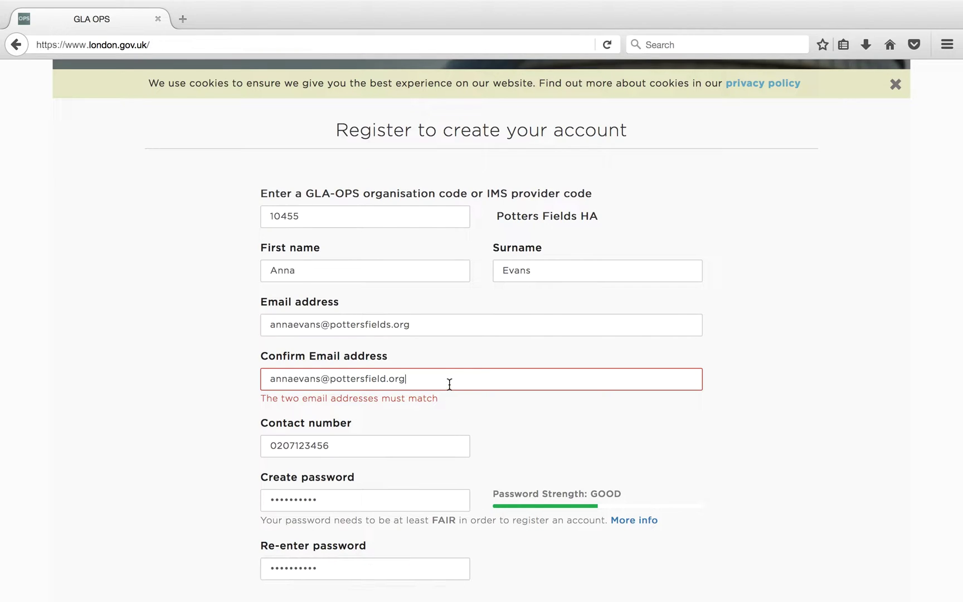
left_click(385, 379)
type("s")
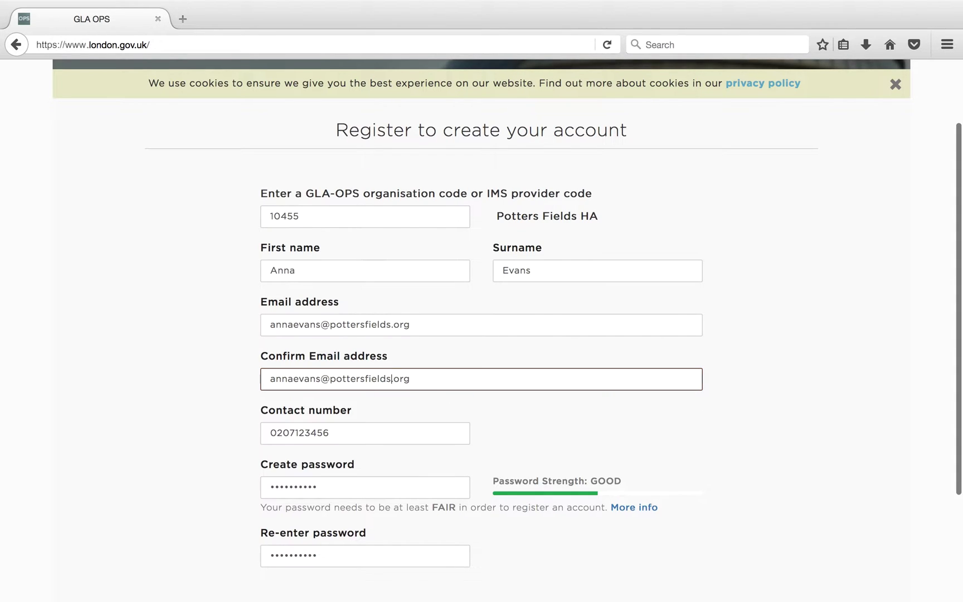
scroll(545, 432, "down", 3)
left_click(498, 503)
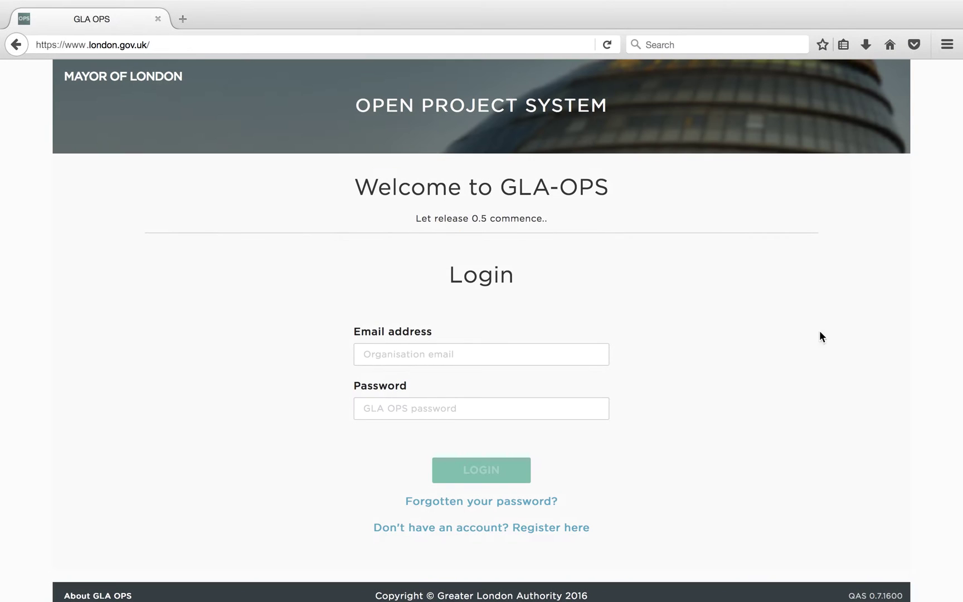
- Open the Organisation Administrator Form PDF from the About GLA OPS page's 'Registering to bid' section
left_click(507, 532)
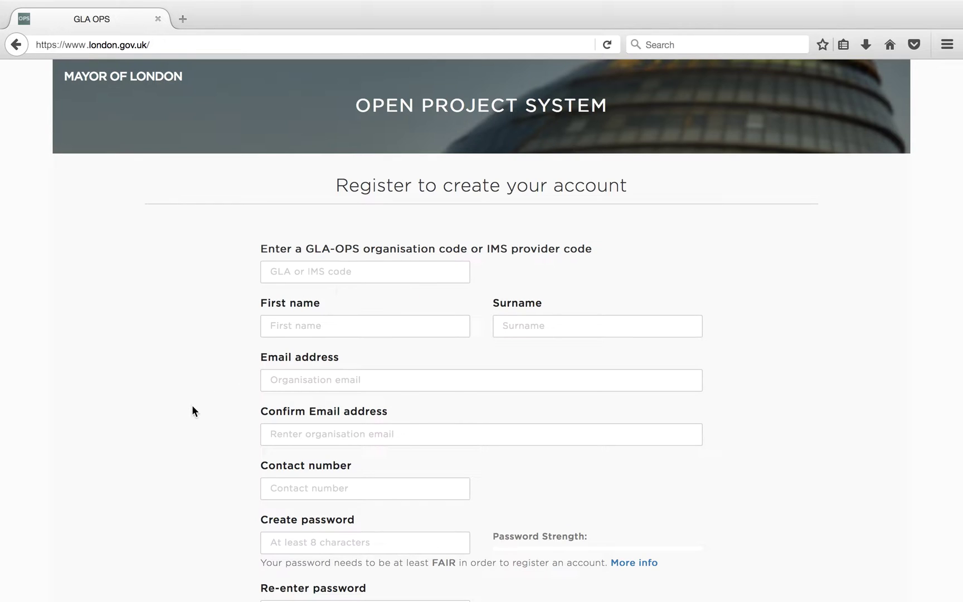
scroll(192, 404, "down", 5)
scroll(192, 411, "down", 2)
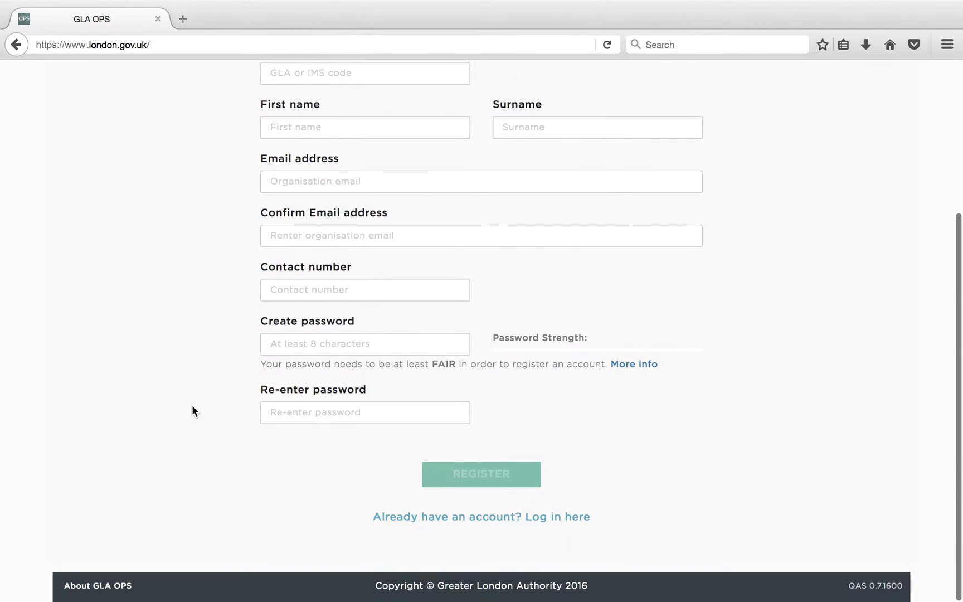
left_click(107, 587)
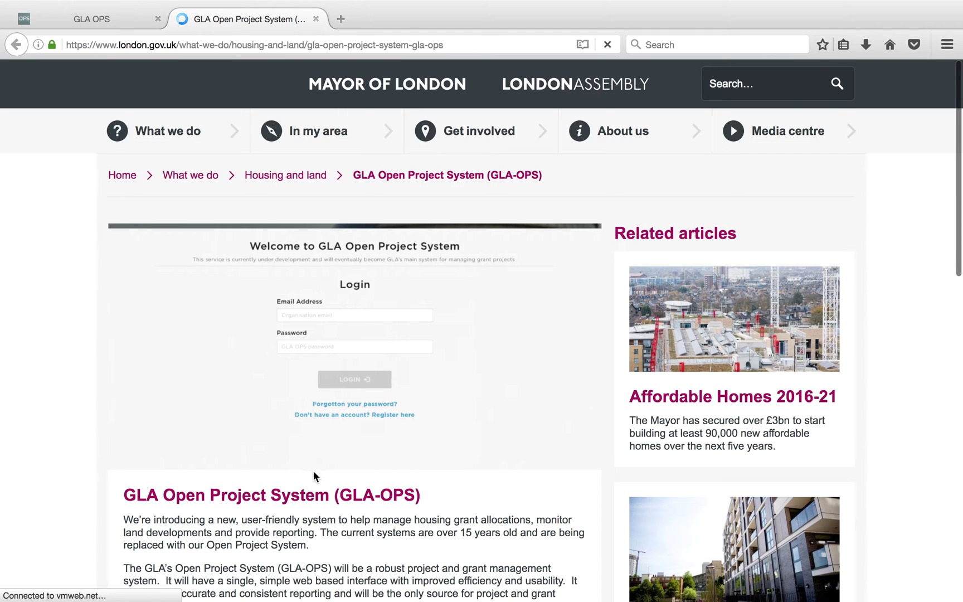
scroll(326, 502, "down", 5)
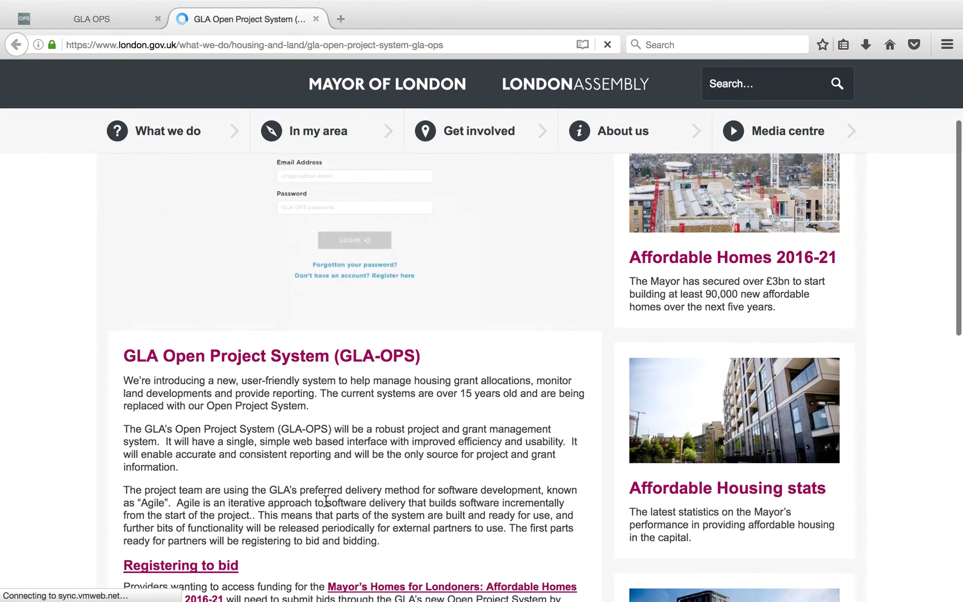
scroll(324, 504, "down", 1)
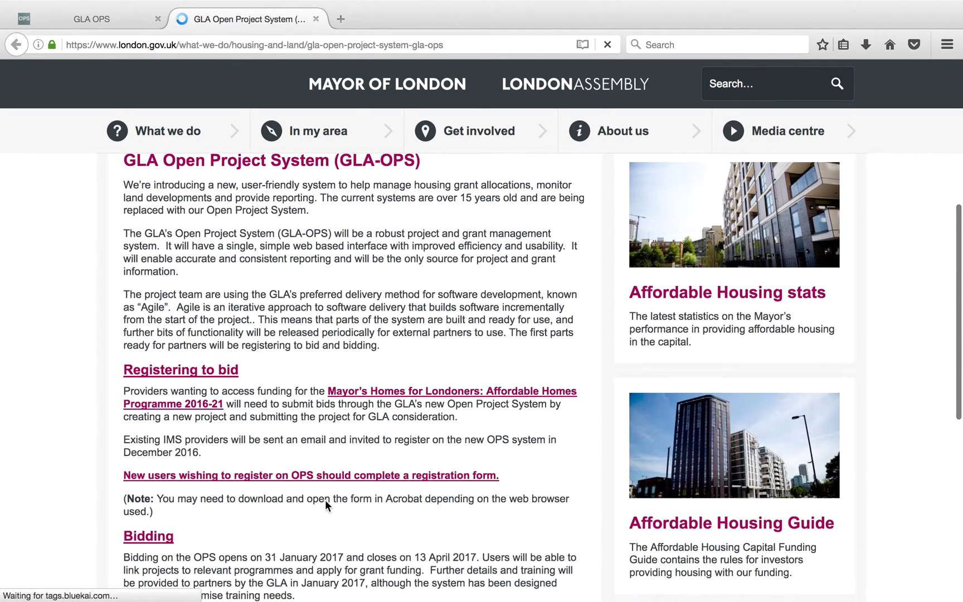
left_click(256, 477)
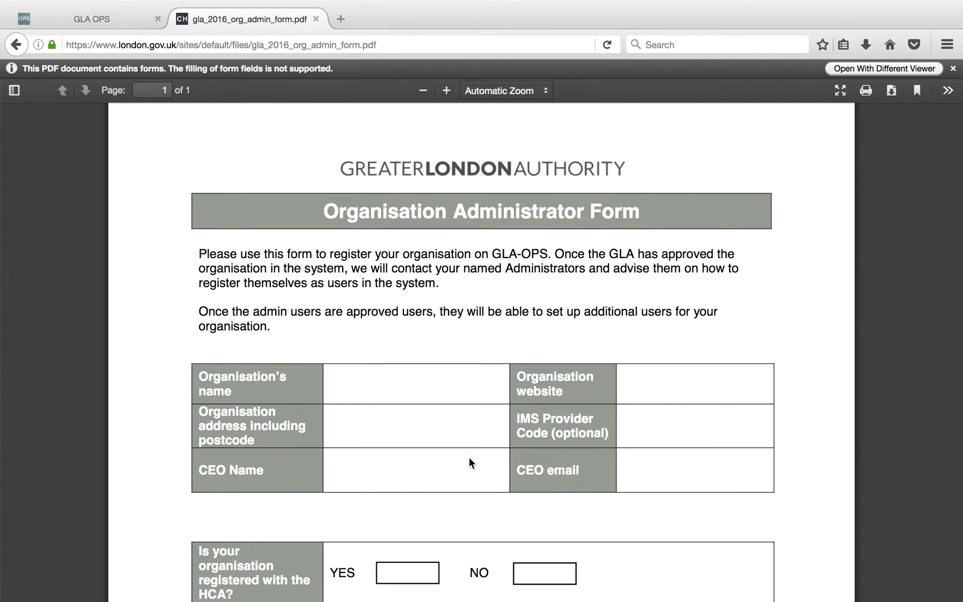
- Scroll through gla_2016_org_admin_form.pdf to review the Organisation Administrator Form
scroll(474, 457, "down", 5)
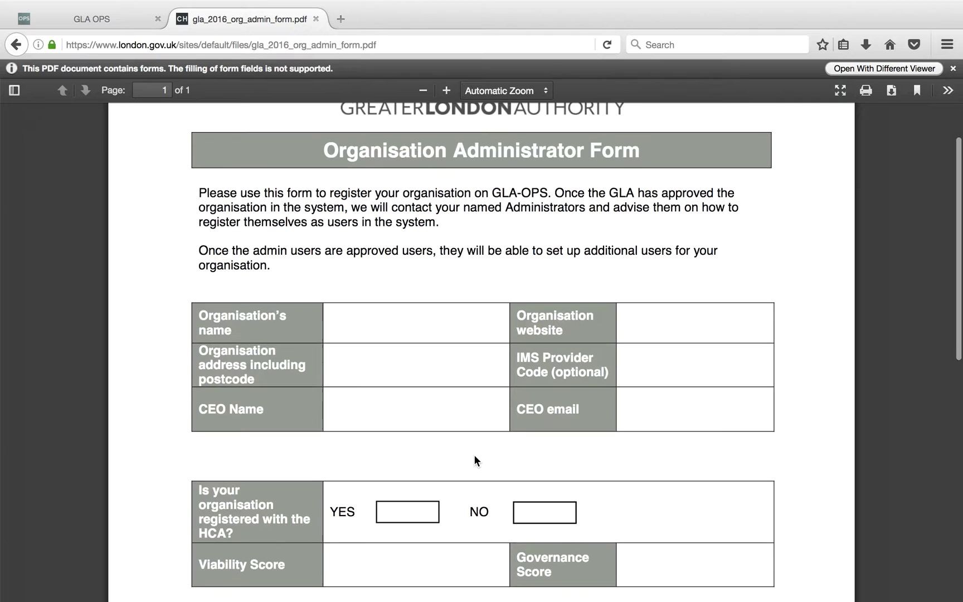
scroll(474, 457, "down", 9)
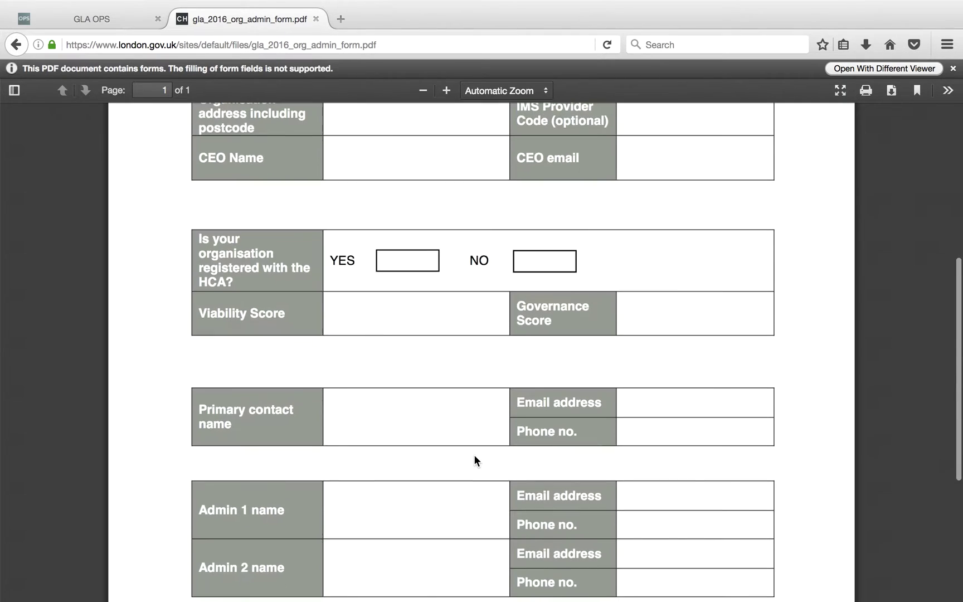
scroll(474, 460, "down", 1)
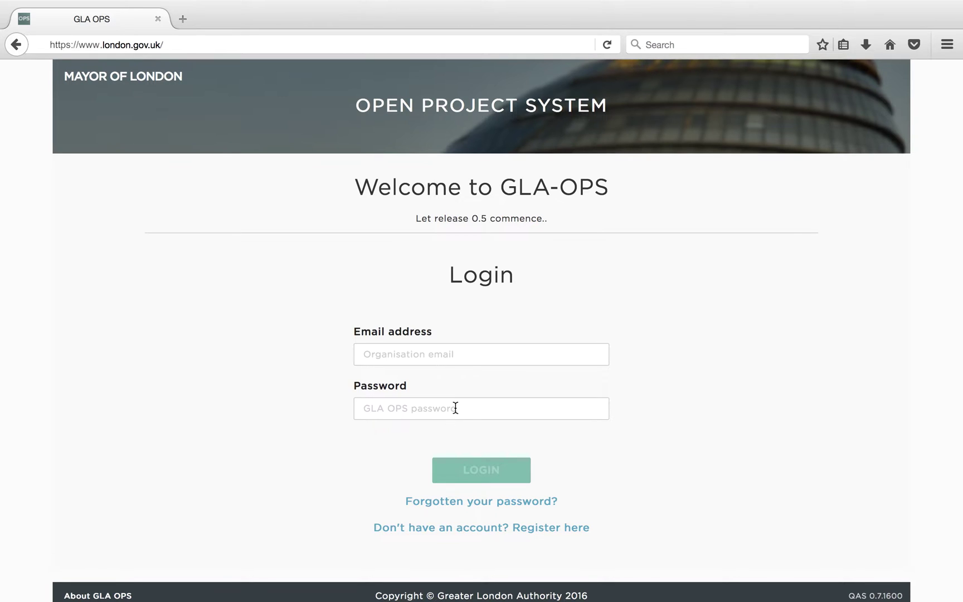
- Send a password reset link to the registered e-mail, chosen from the autocomplete suggestion
left_click(496, 502)
left_click(460, 251)
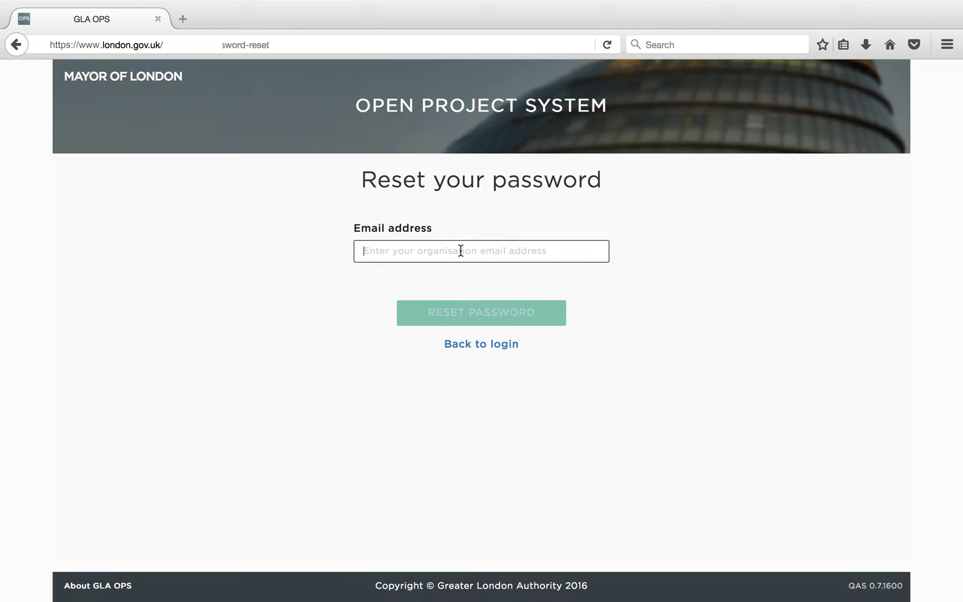
type("anna")
key("Down")
key("Return")
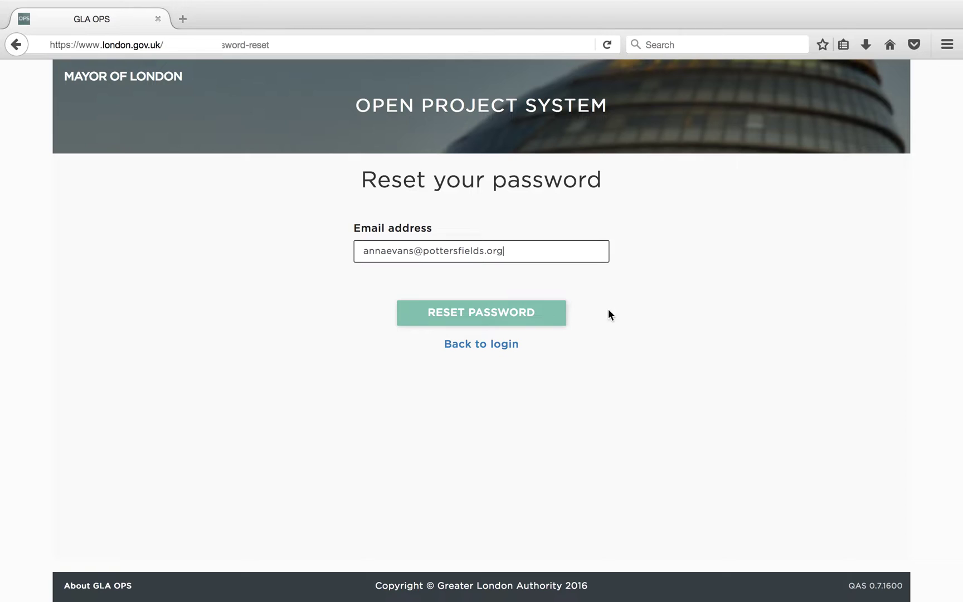
left_click(555, 315)
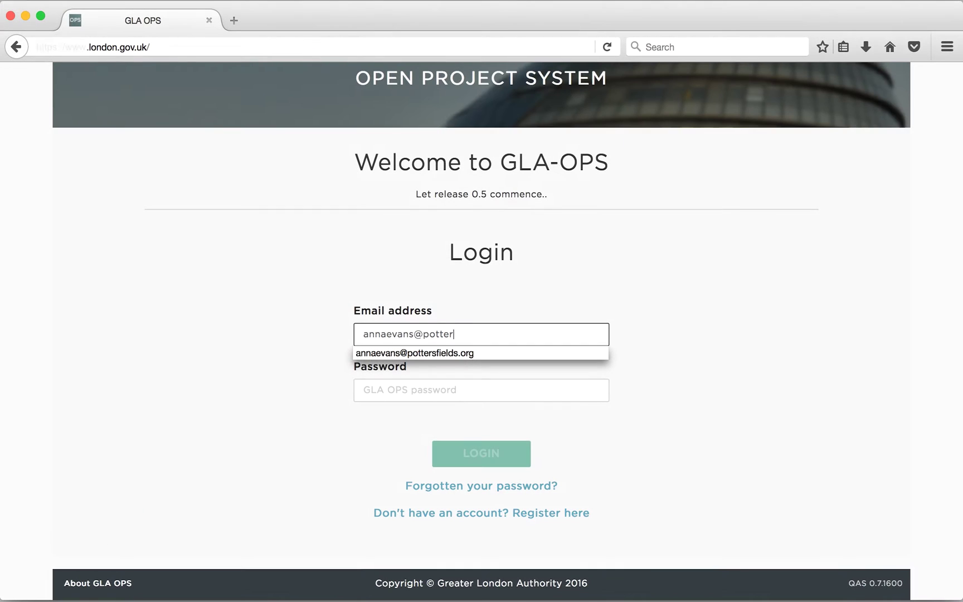
- Complete the registered e-mail and password on the login form and sign in
type("fields.org")
key("Tab")
type("••••••••••")
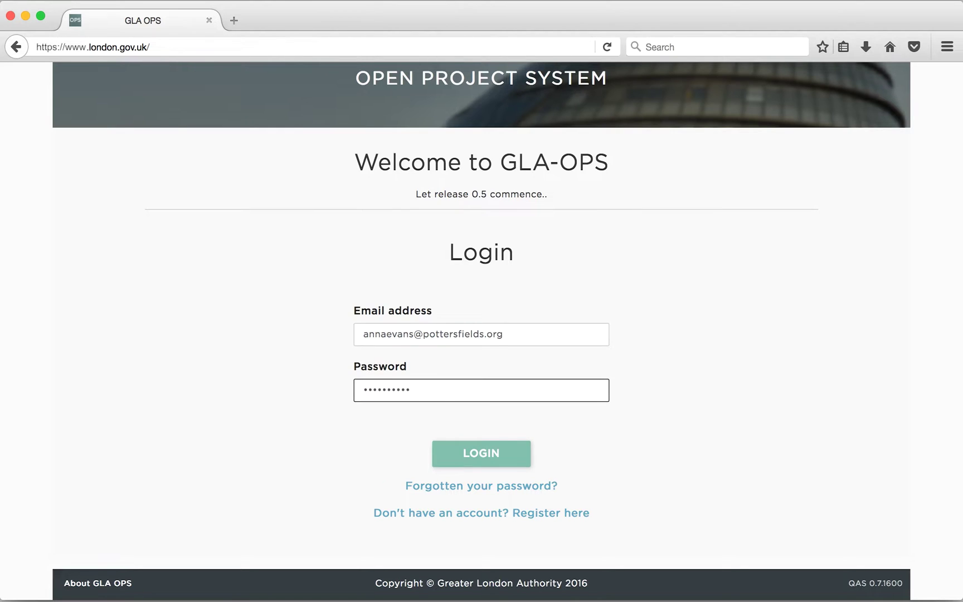
left_click(472, 461)
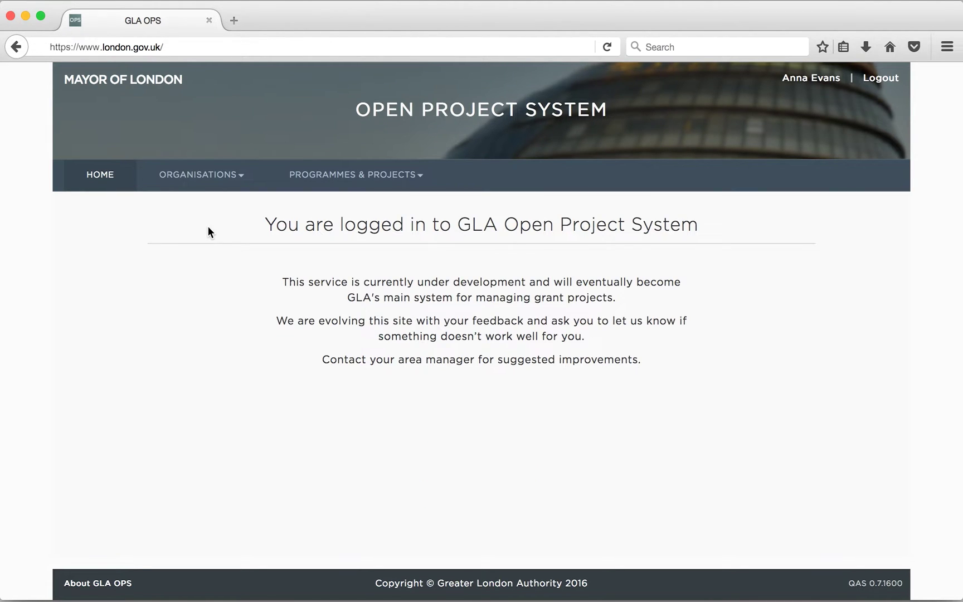
- Open Potters Fields HA from the Manage organisations list of registered organisations
left_click(217, 189)
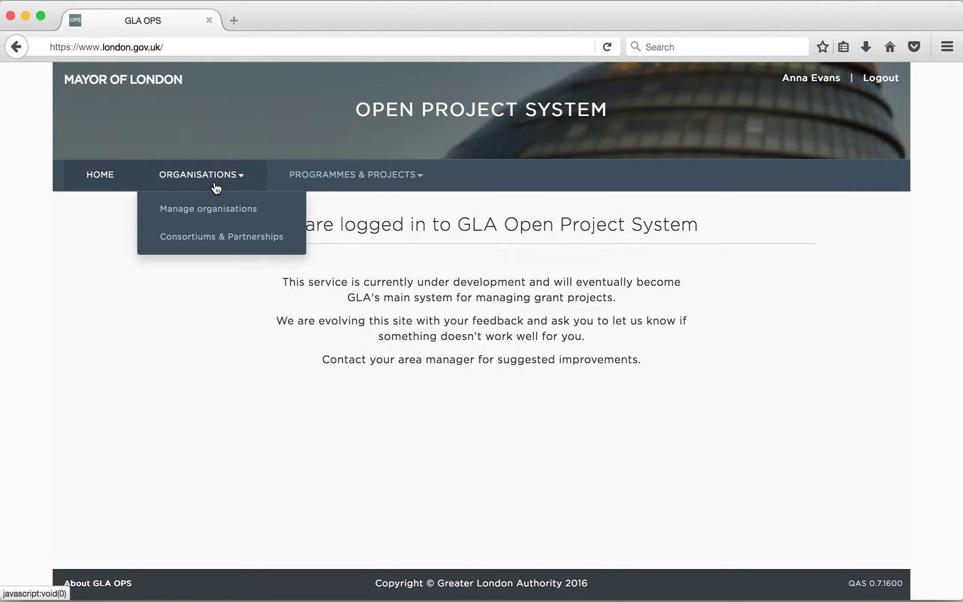
left_click(207, 207)
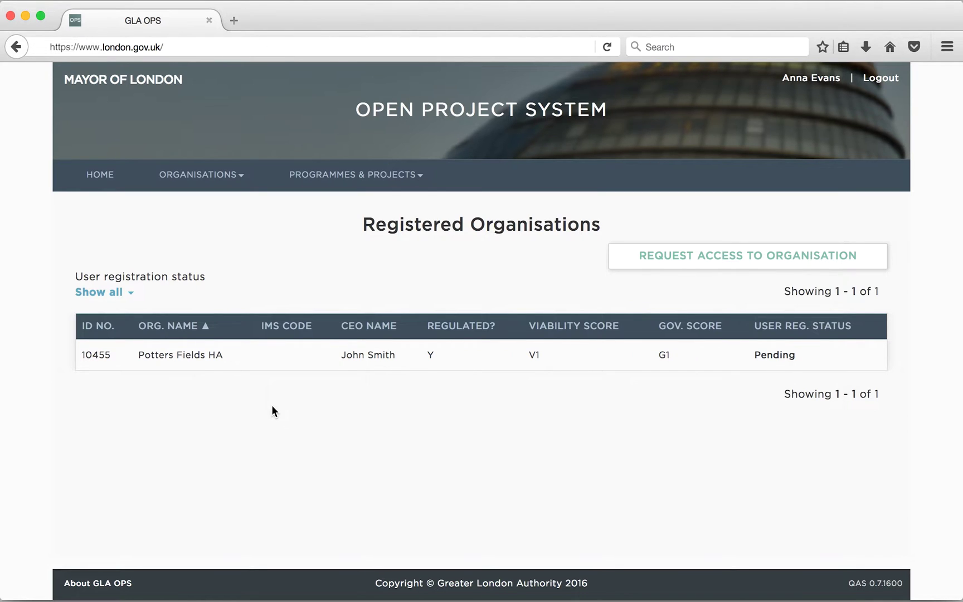
left_click(184, 367)
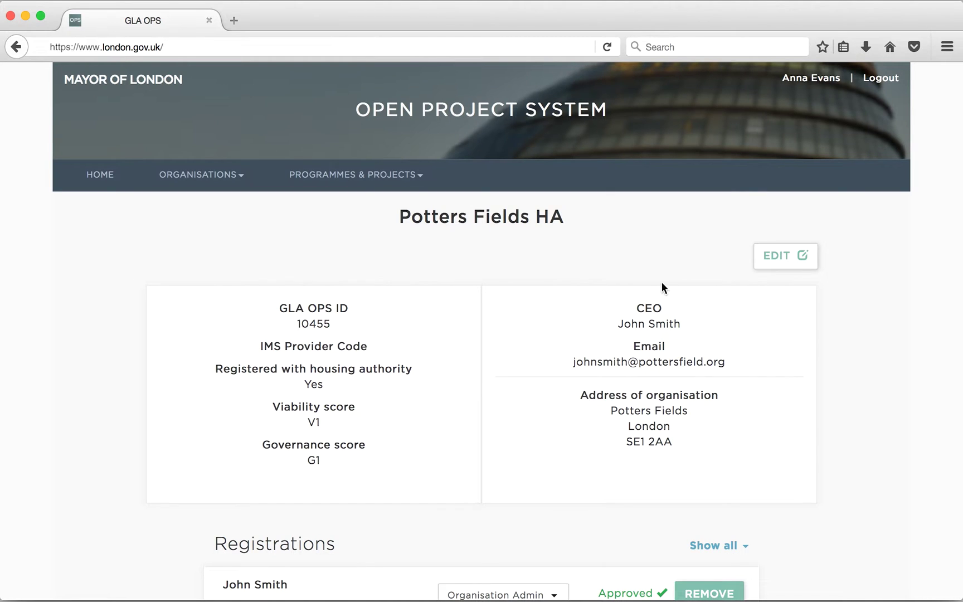
- Replace the primary contact's first name, surname and e-mail with the signed-in user's details
left_click(796, 257)
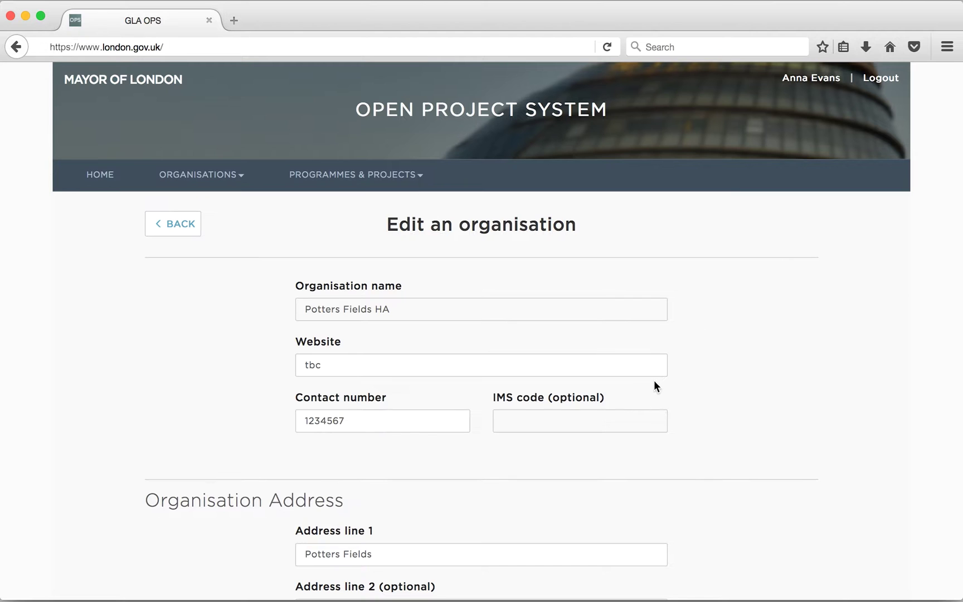
scroll(655, 382, "down", 5)
scroll(655, 381, "down", 6)
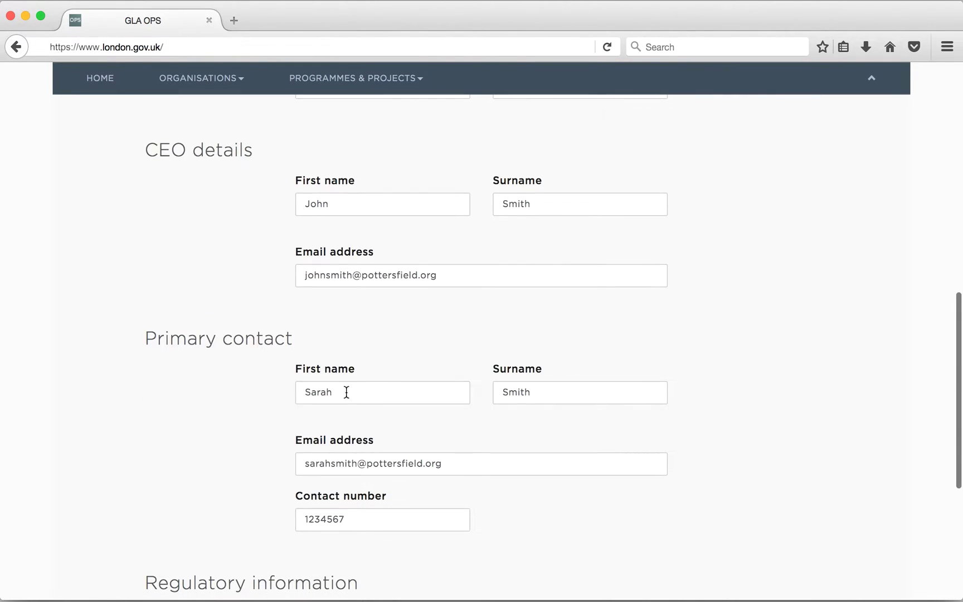
left_click_drag(337, 391, 253, 391)
key("Tab")
left_click_drag(358, 467, 266, 464)
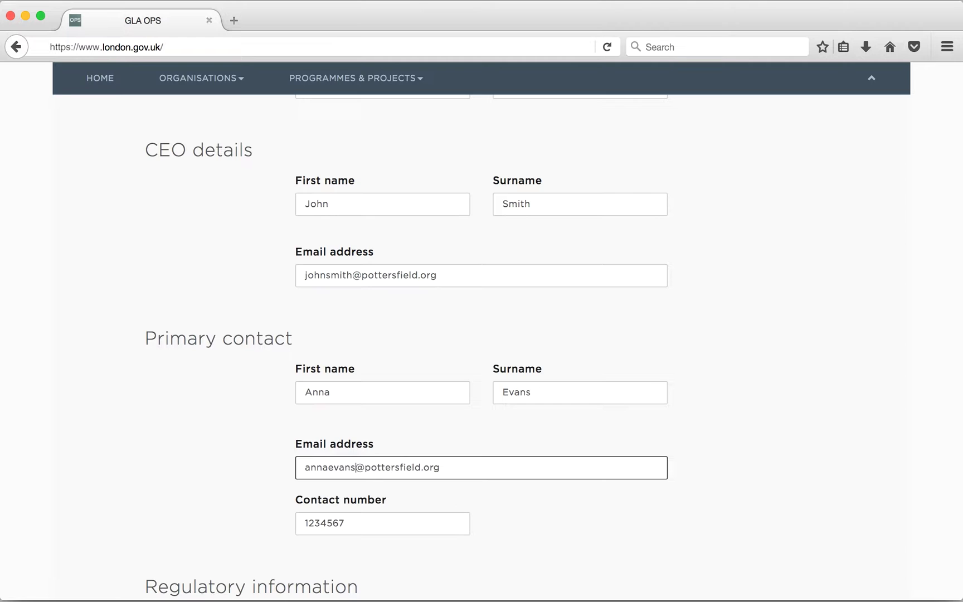
- Change the governance score from G1 to G2 and save the organisation details
scroll(354, 518, "down", 5)
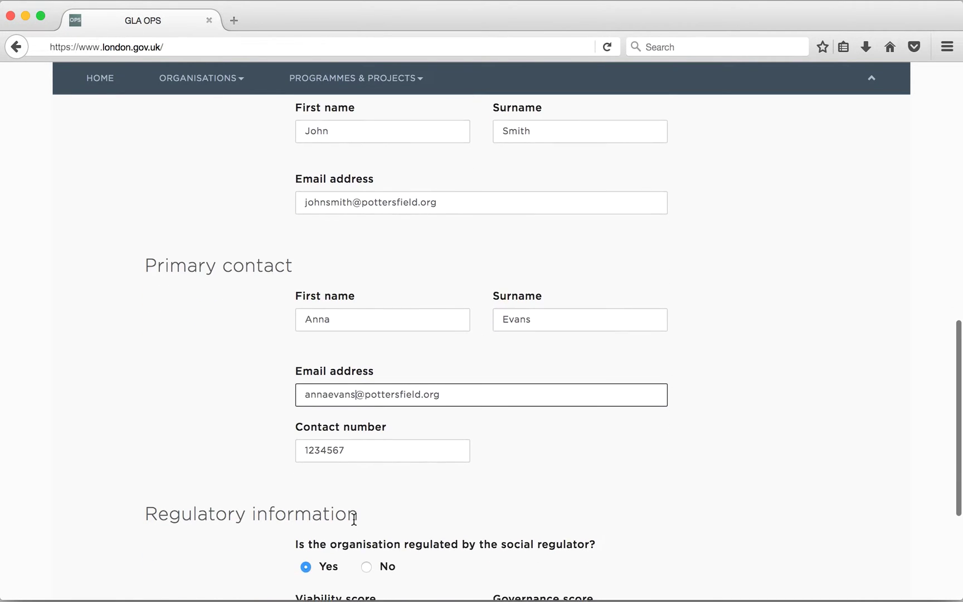
scroll(353, 519, "down", 3)
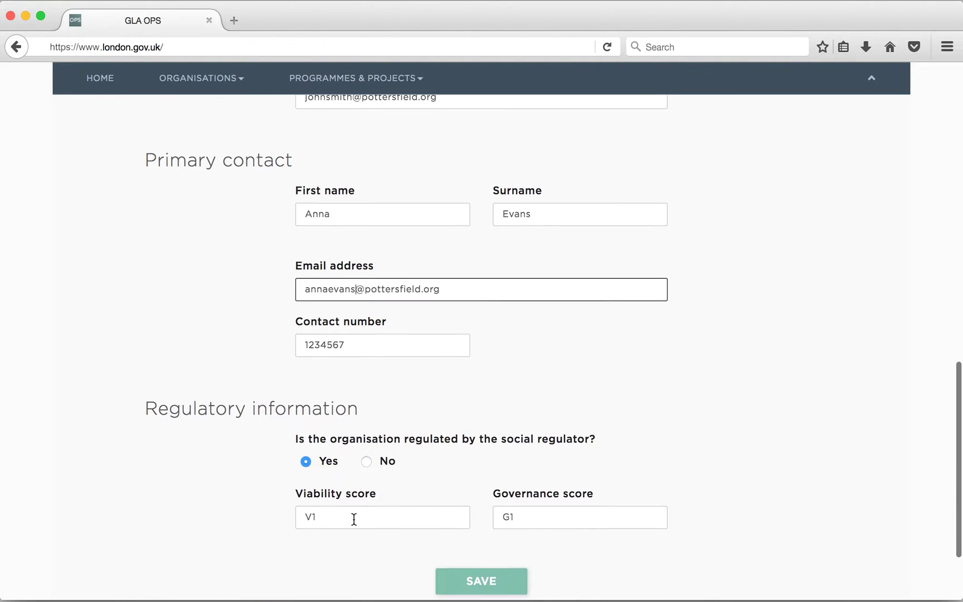
scroll(353, 518, "down", 1)
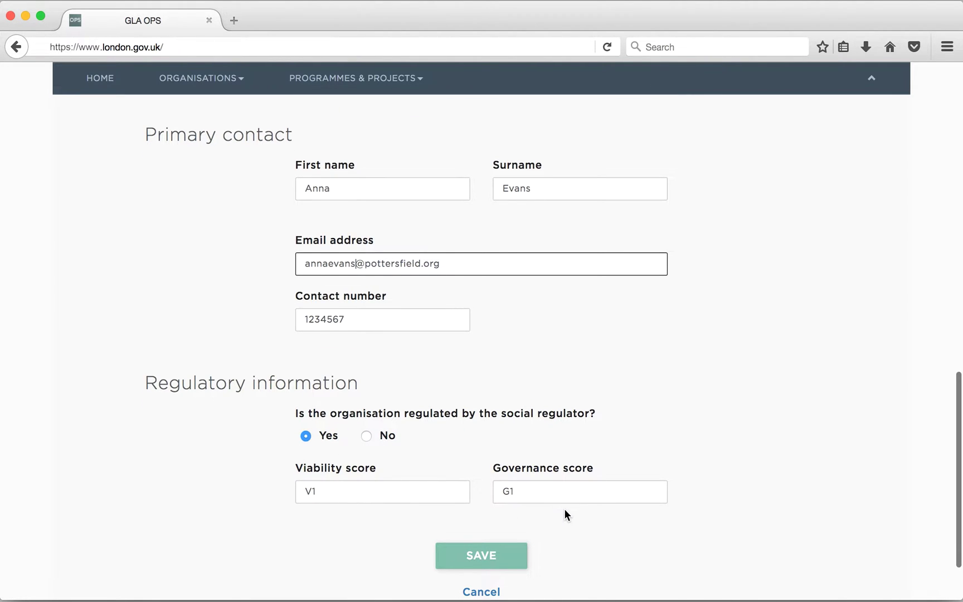
left_click(553, 490)
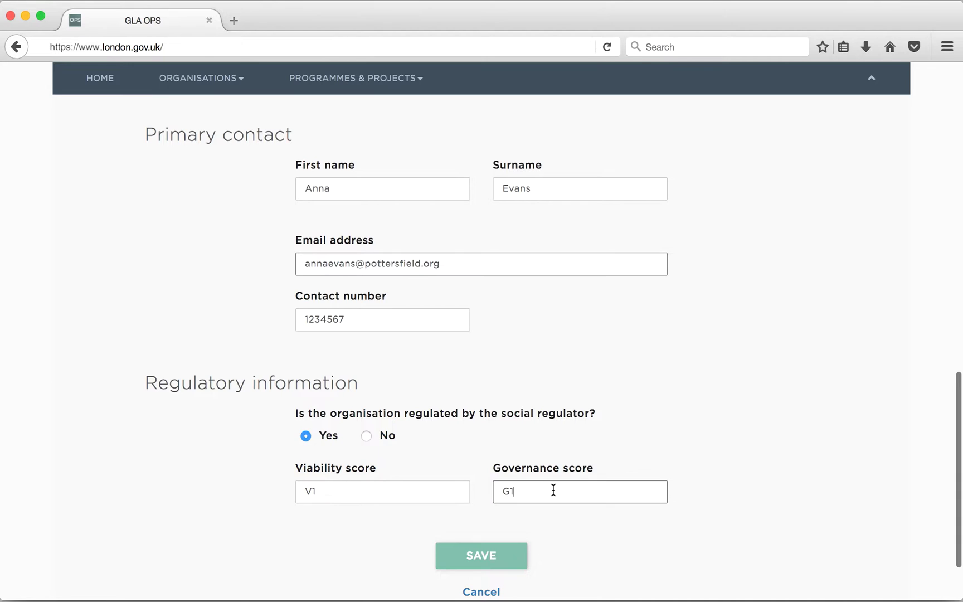
key("BackSpace")
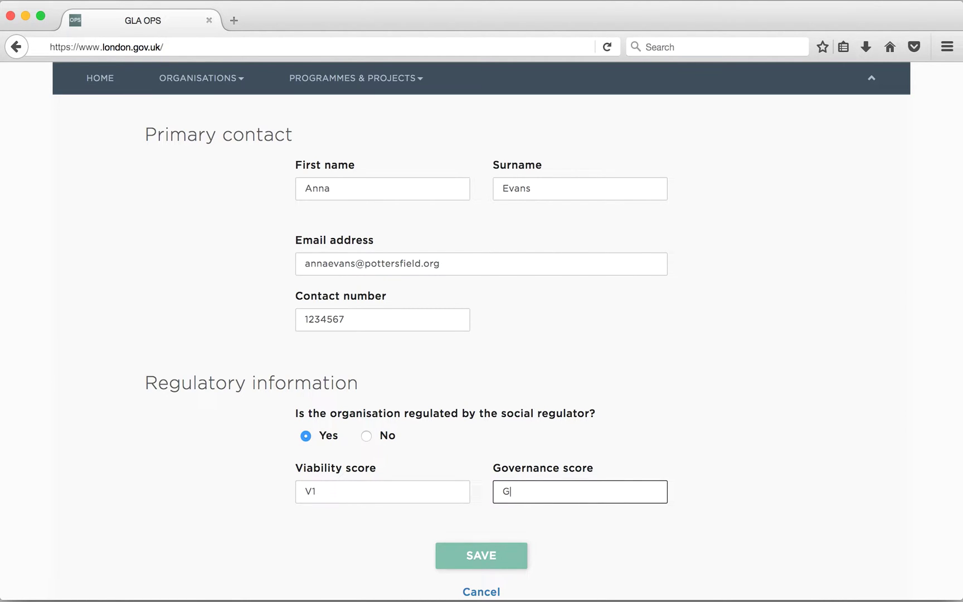
type("2")
left_click(516, 561)
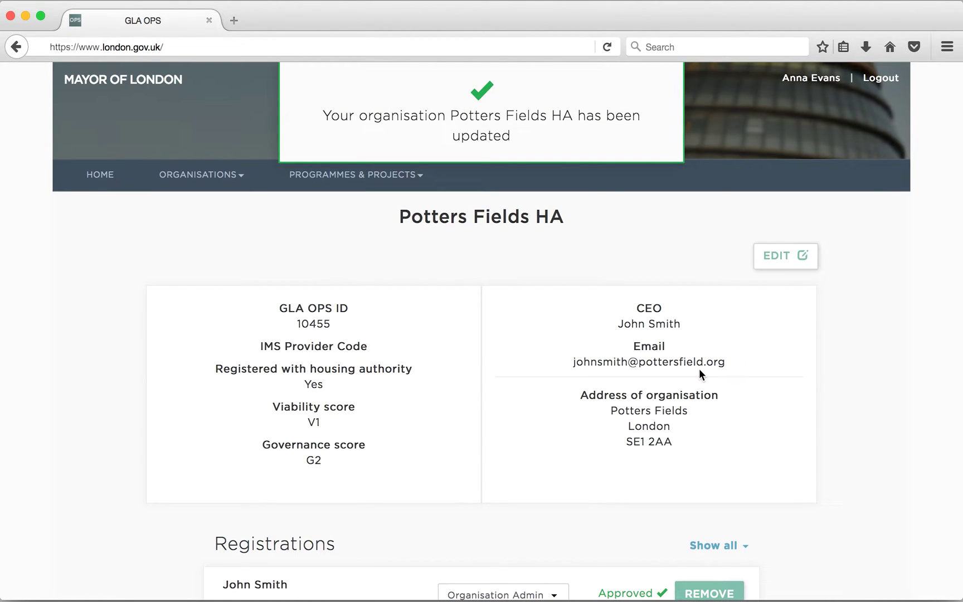
scroll(698, 369, "down", 3)
scroll(700, 374, "down", 4)
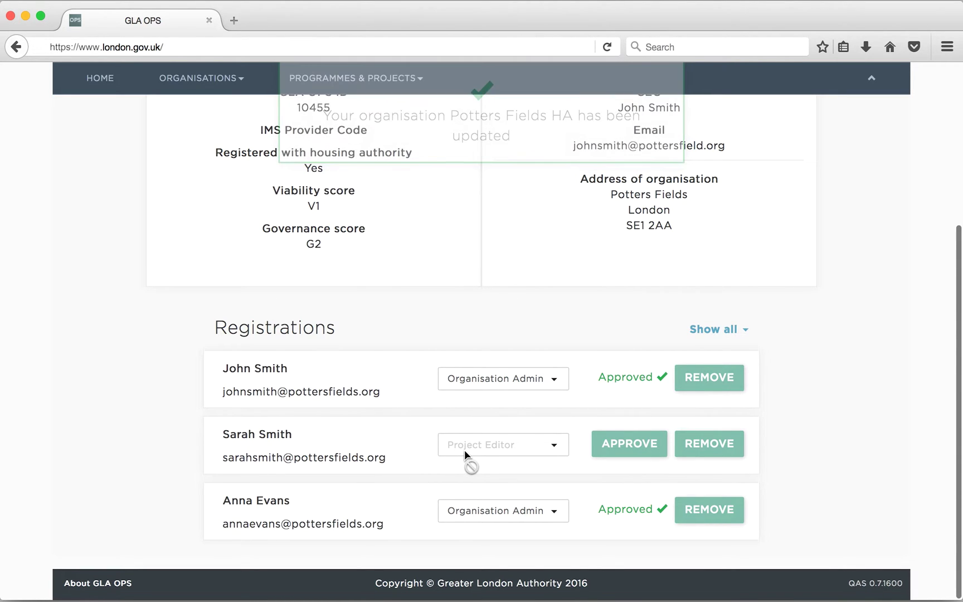
- Approve the pending user registration and assign that user the Organisation Admin role
left_click(625, 454)
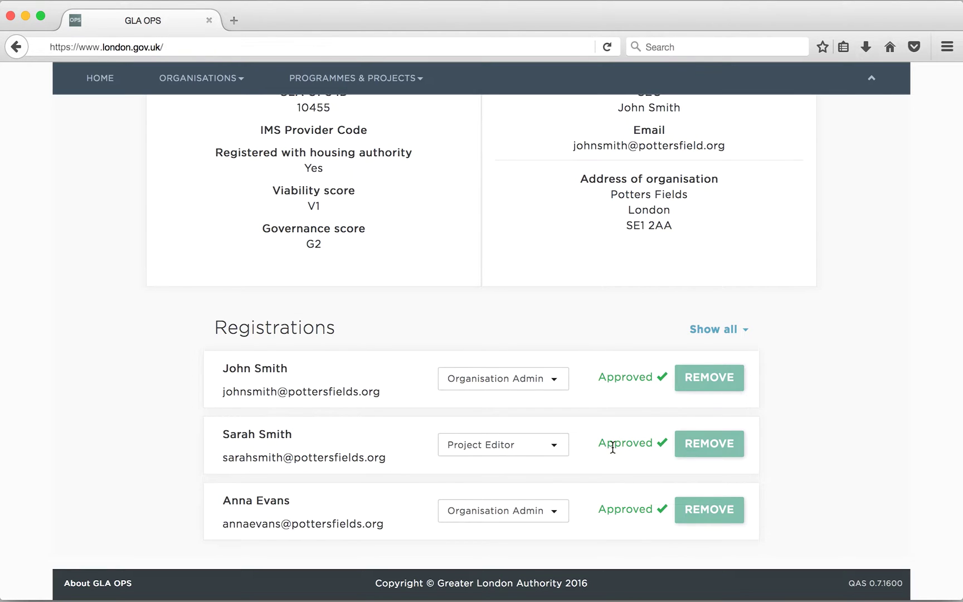
left_click(564, 452)
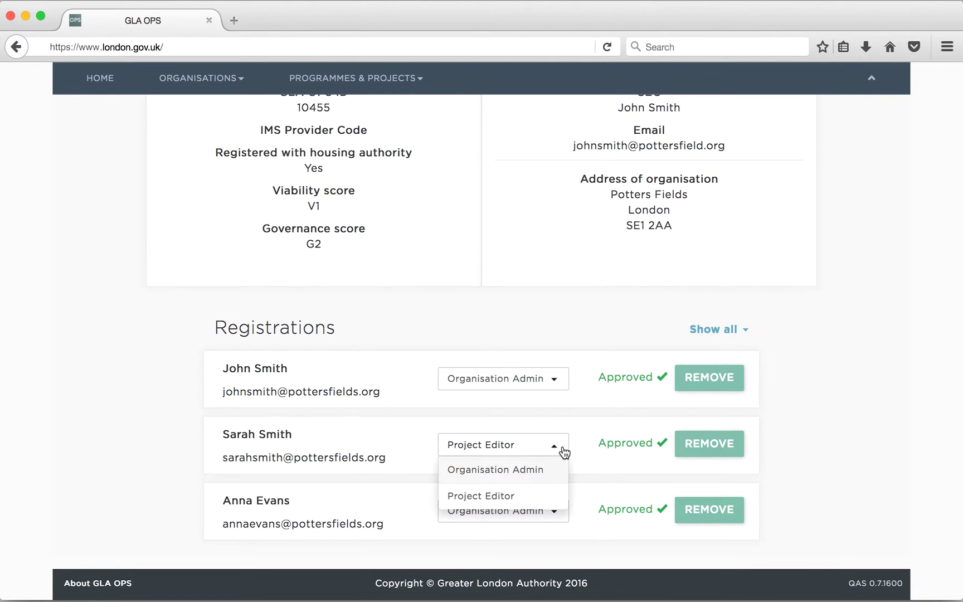
left_click(544, 469)
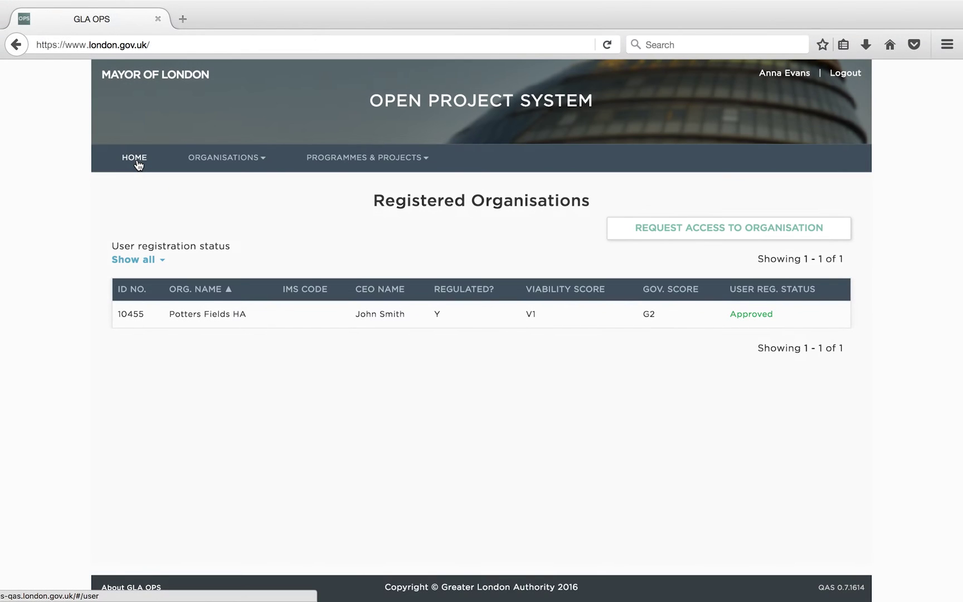
- Request access to Shad Support Services by entering provider number 10457 from Manage organisations
left_click(137, 159)
left_click(200, 162)
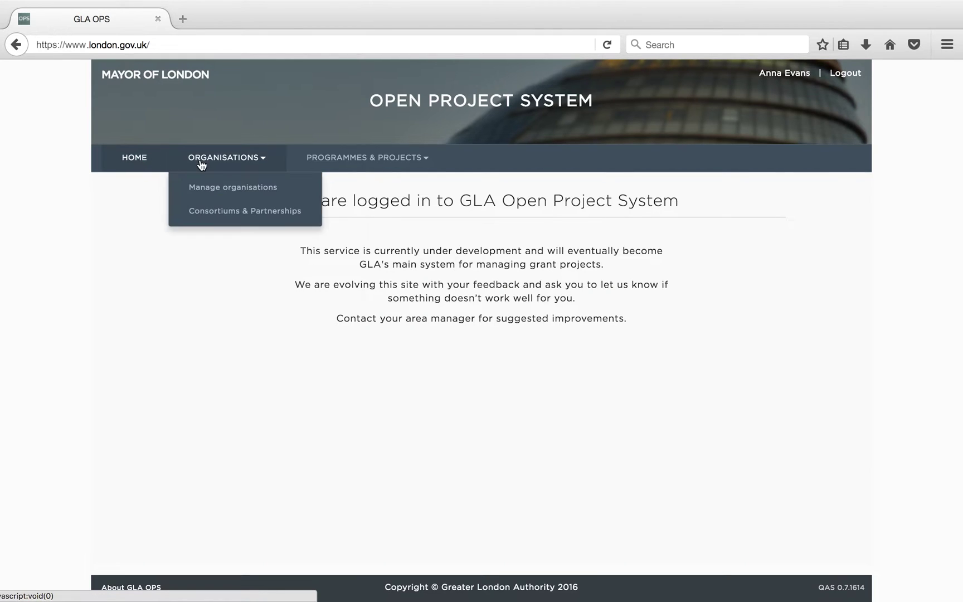
left_click(221, 189)
left_click(423, 160)
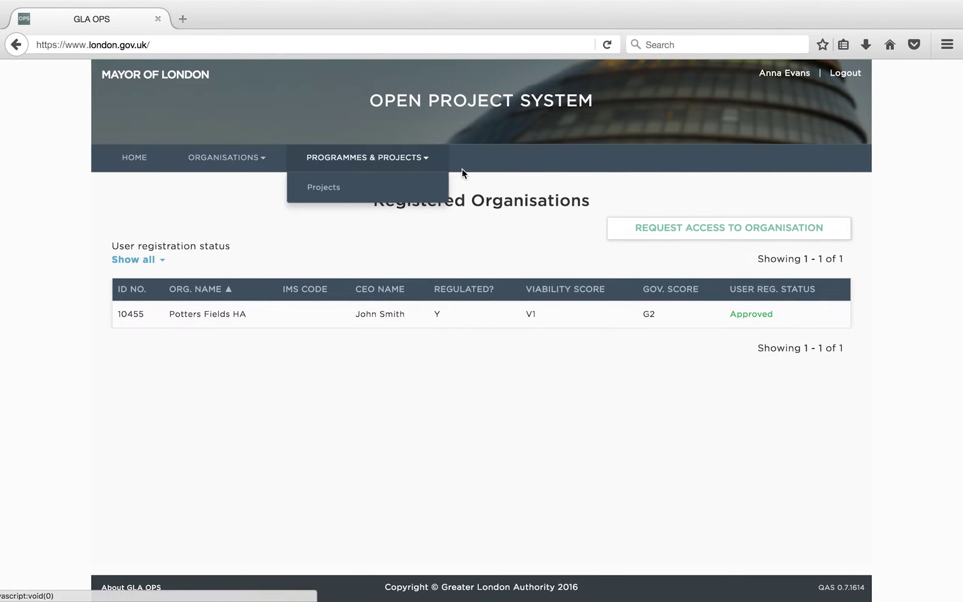
left_click(649, 236)
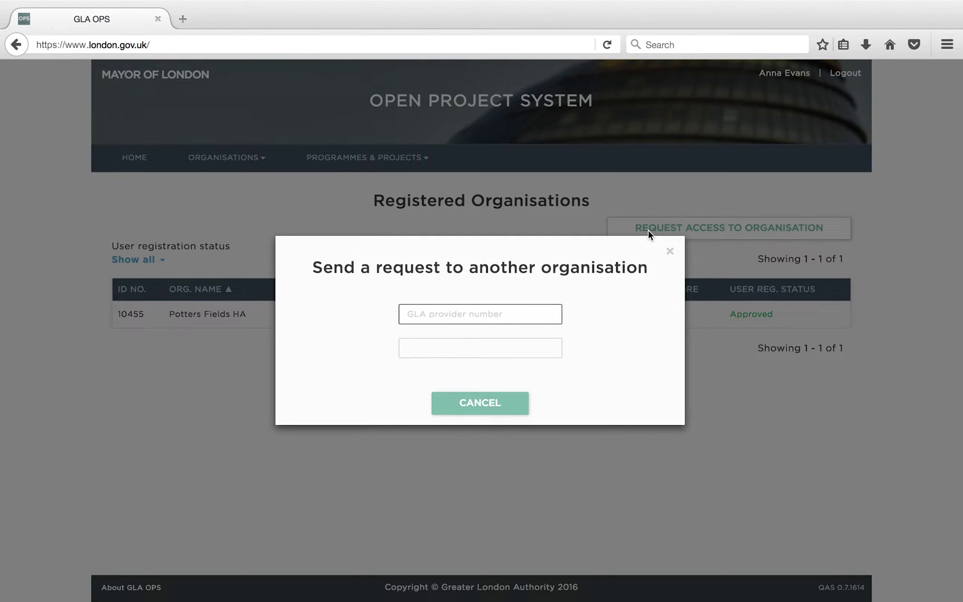
type("10457")
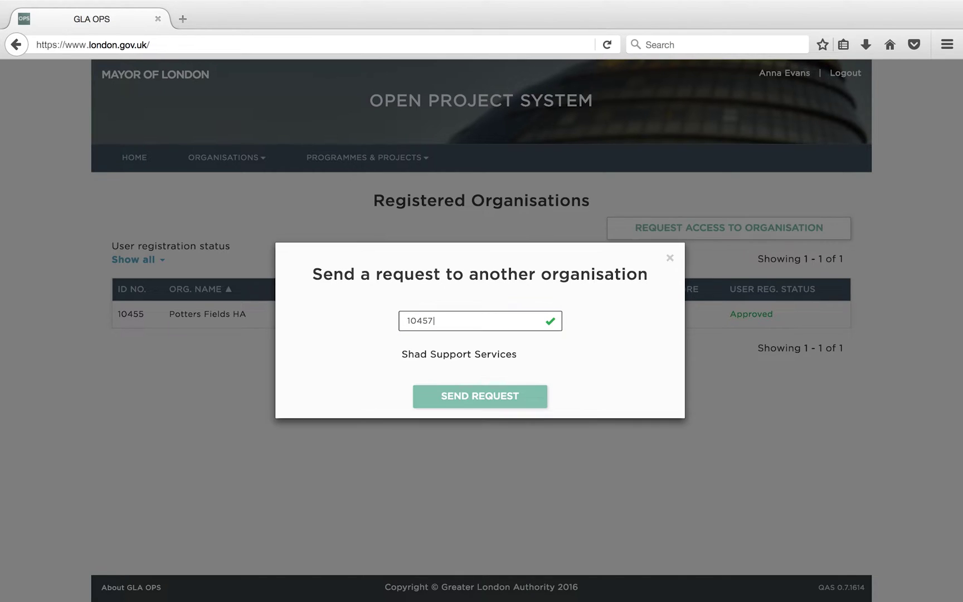
left_click(534, 401)
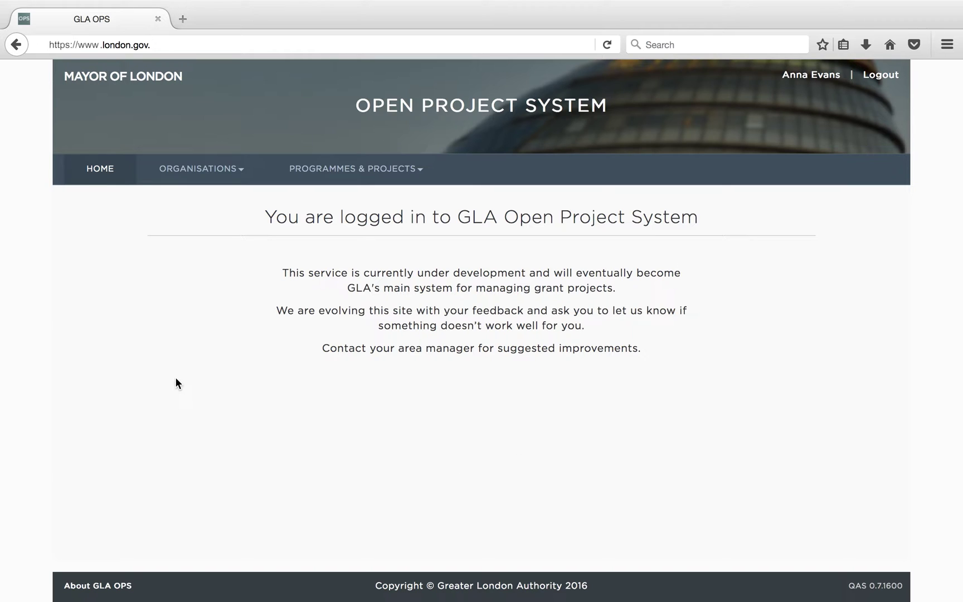
- Choose Consortiums & Partnerships from the ORGANISATIONS menu
left_click(206, 177)
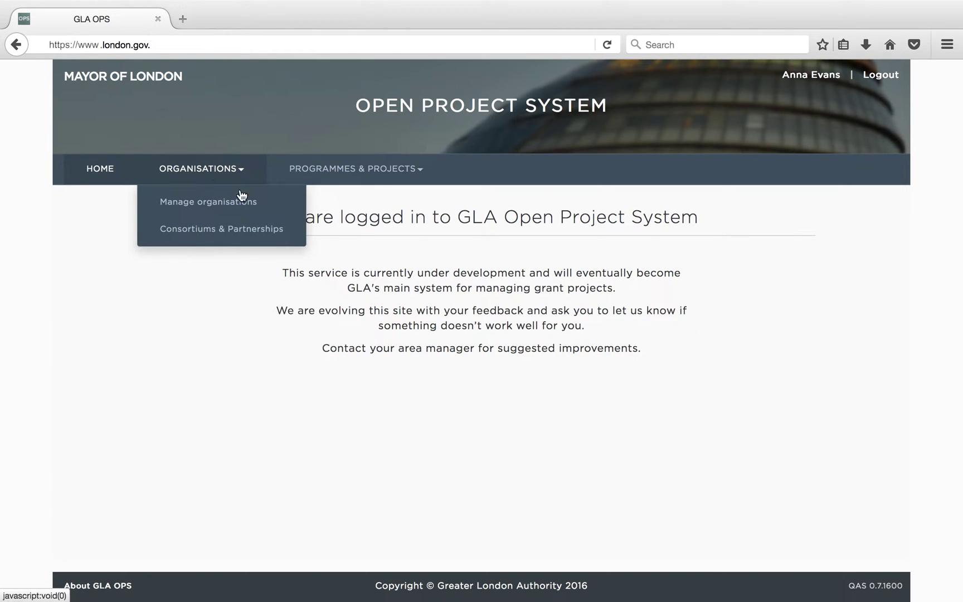
left_click(259, 235)
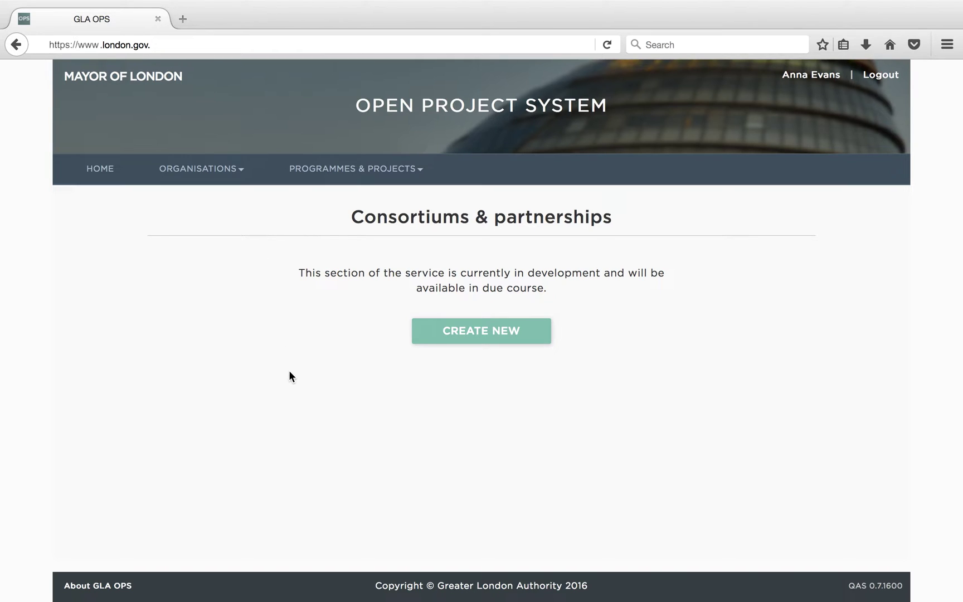
- Start a Homes for Londoners 2016-21 Consortium agreement named 'Potters-Shad Consortium'
left_click(454, 330)
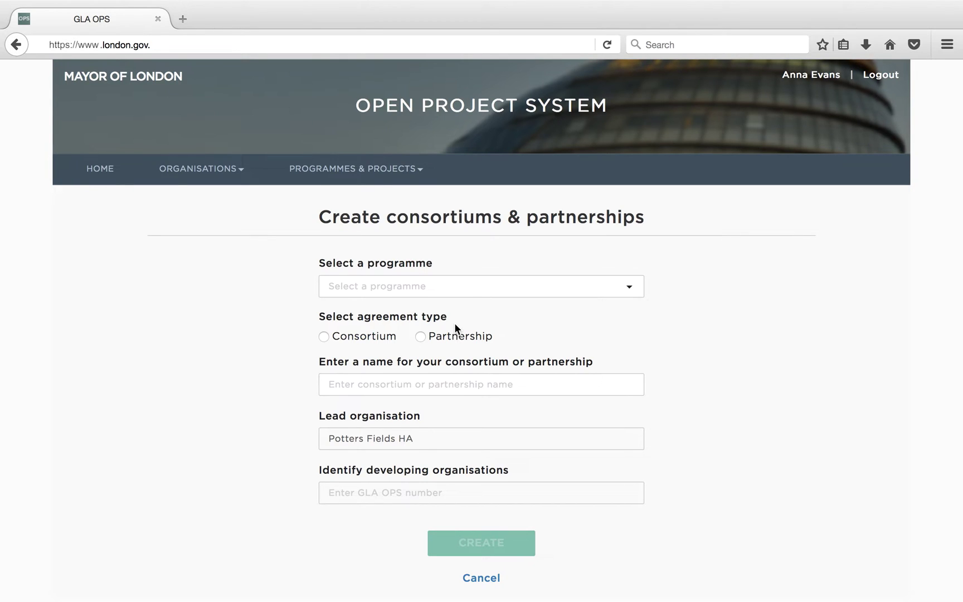
left_click(490, 293)
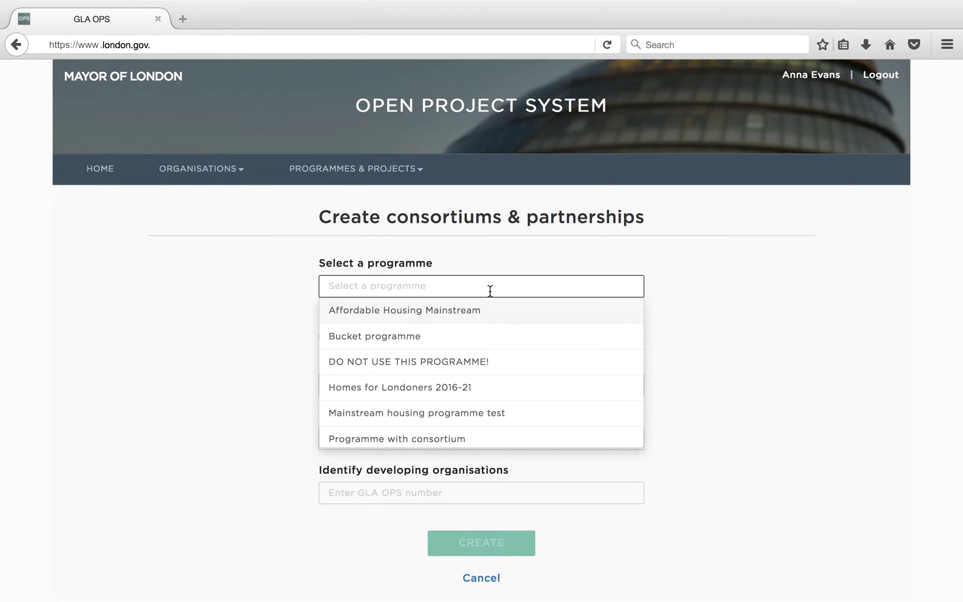
left_click(488, 392)
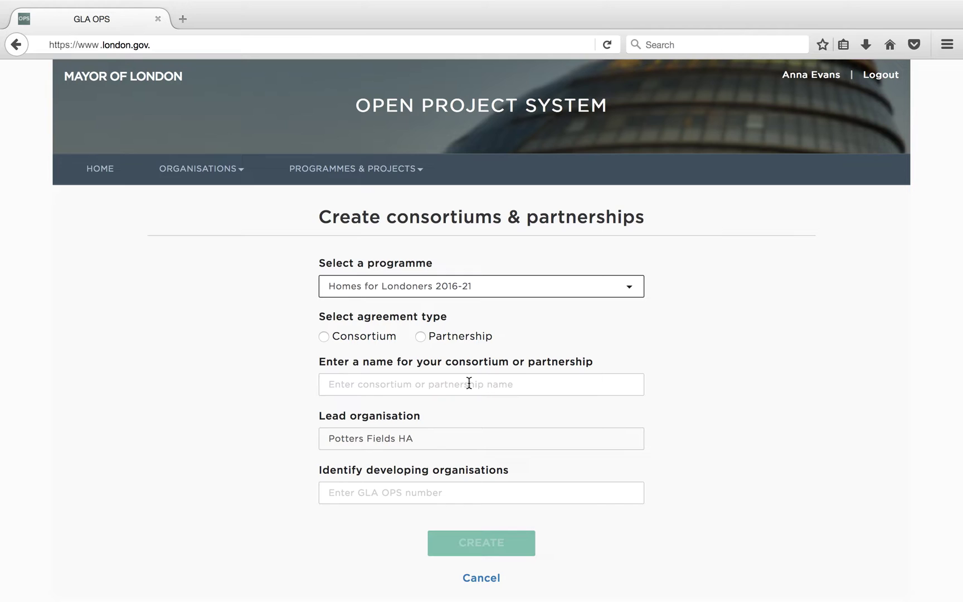
left_click(324, 336)
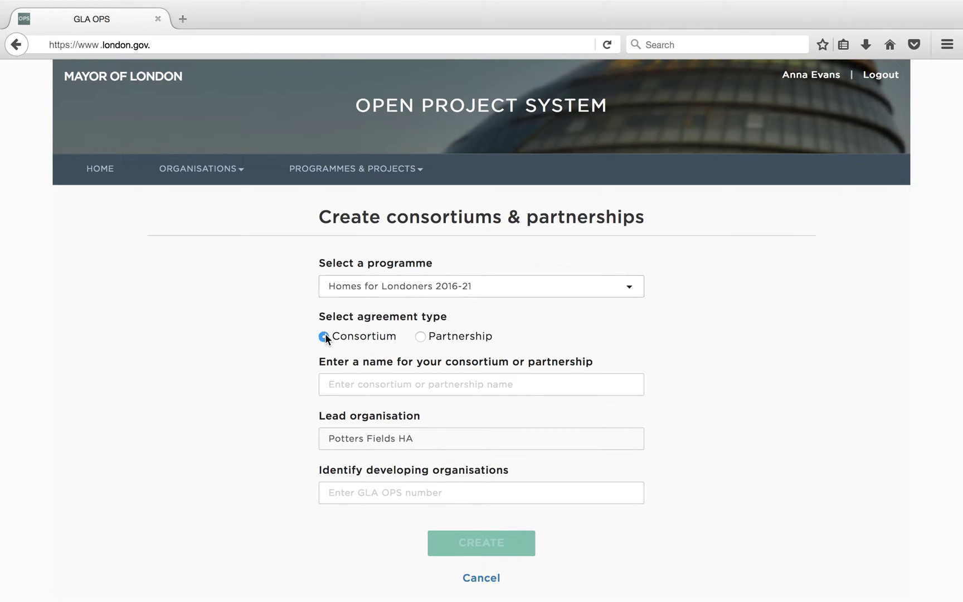
left_click(341, 383)
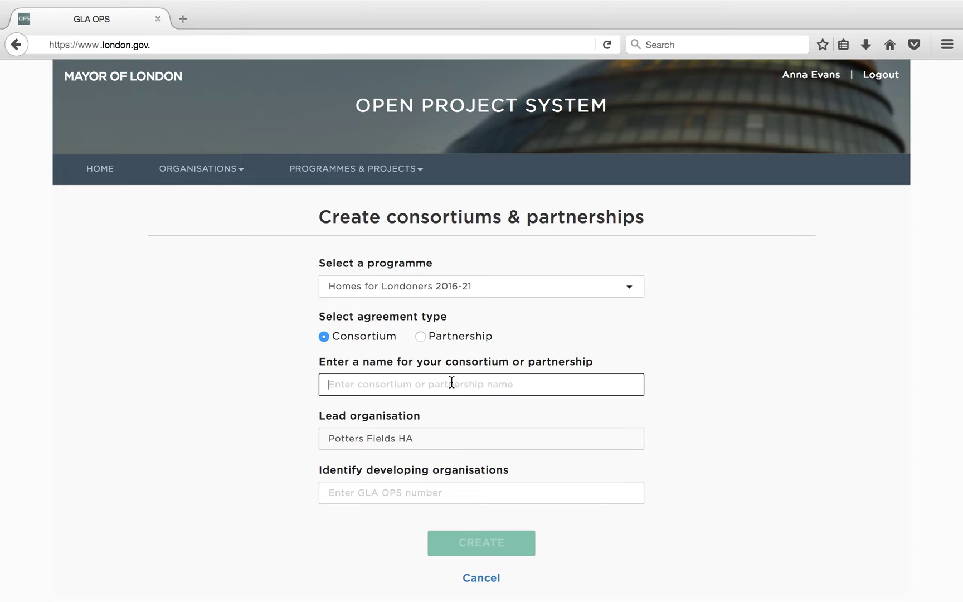
type("Potters")
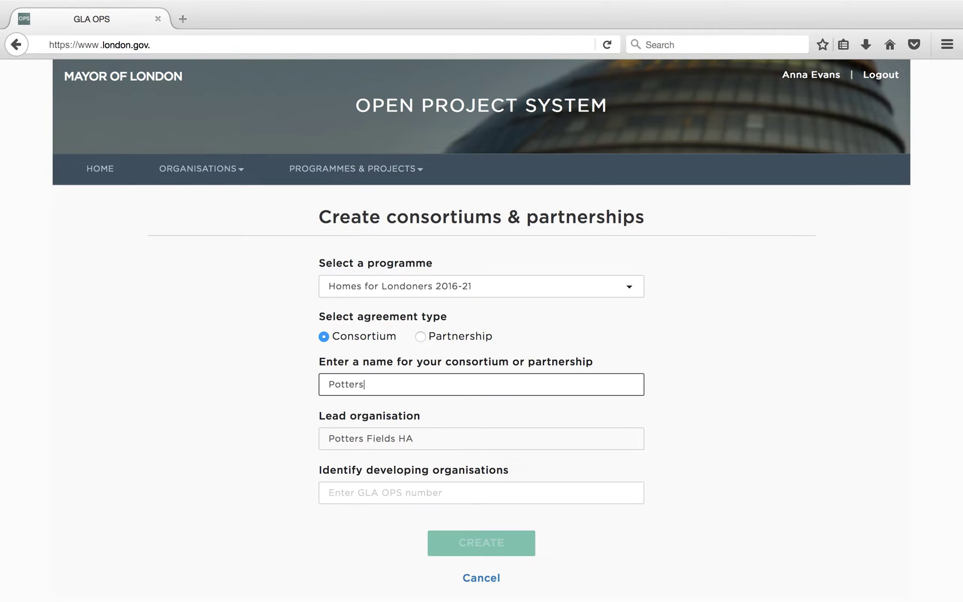
type("-Shad Consortium")
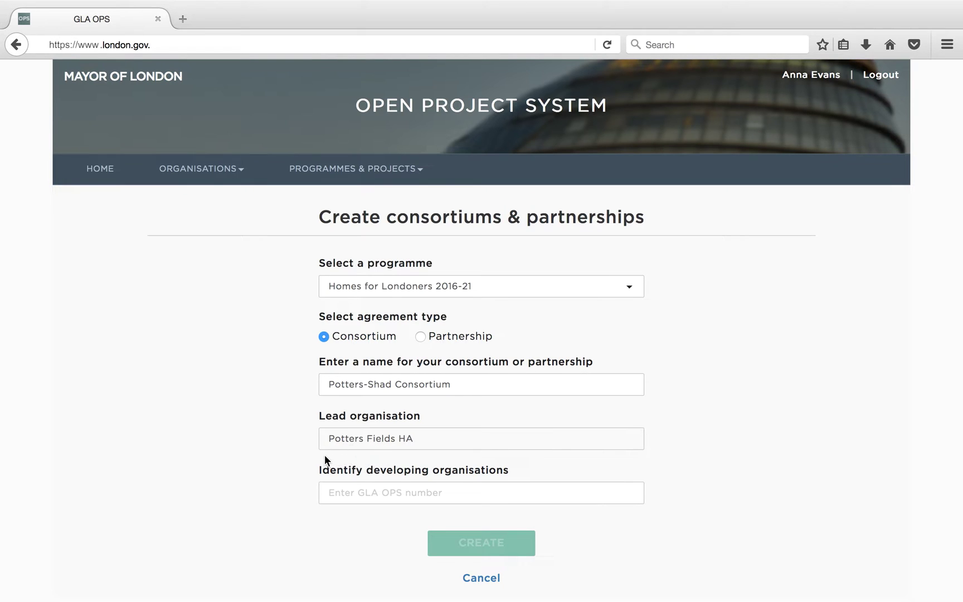
- Add Shad Support Services (GLA OPS number 10457) as developing organisation and create the consortium
left_click(332, 491)
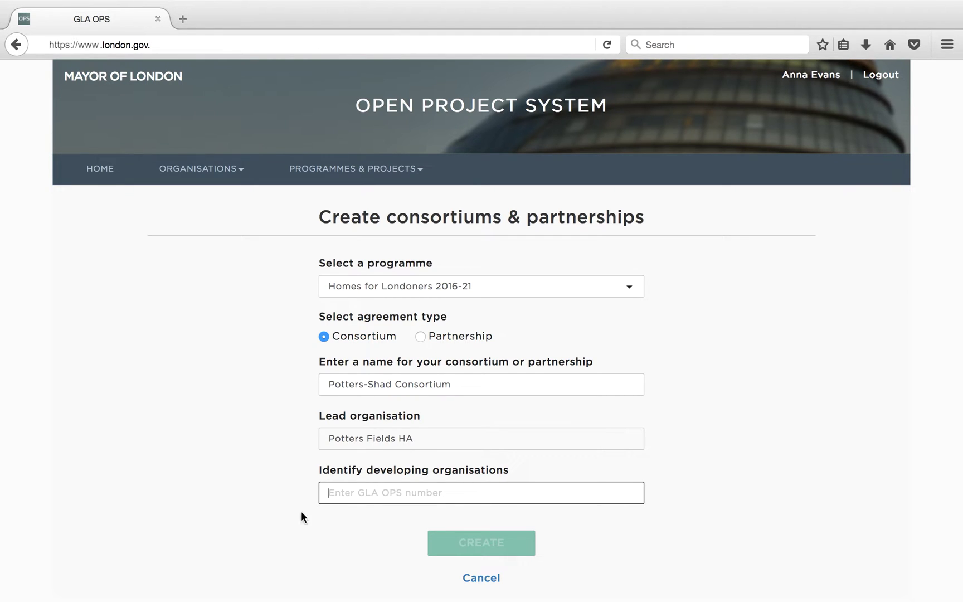
type("104")
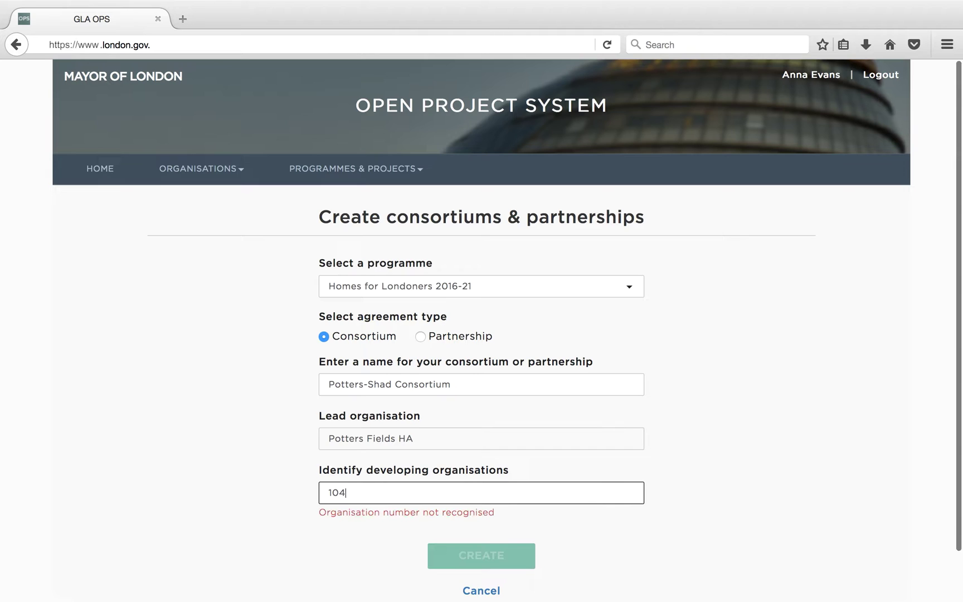
type("57")
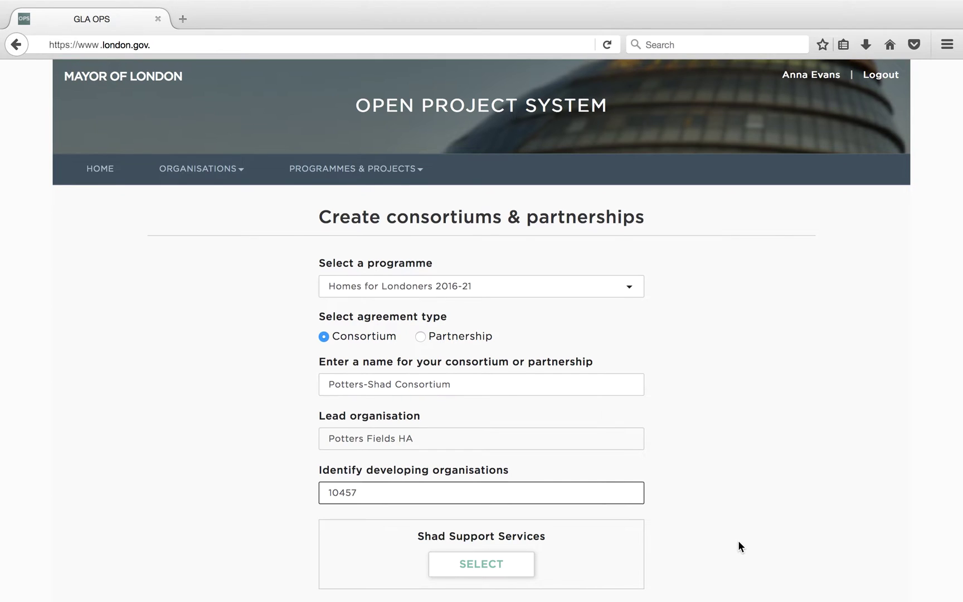
scroll(737, 543, "down", 3)
scroll(738, 541, "down", 1)
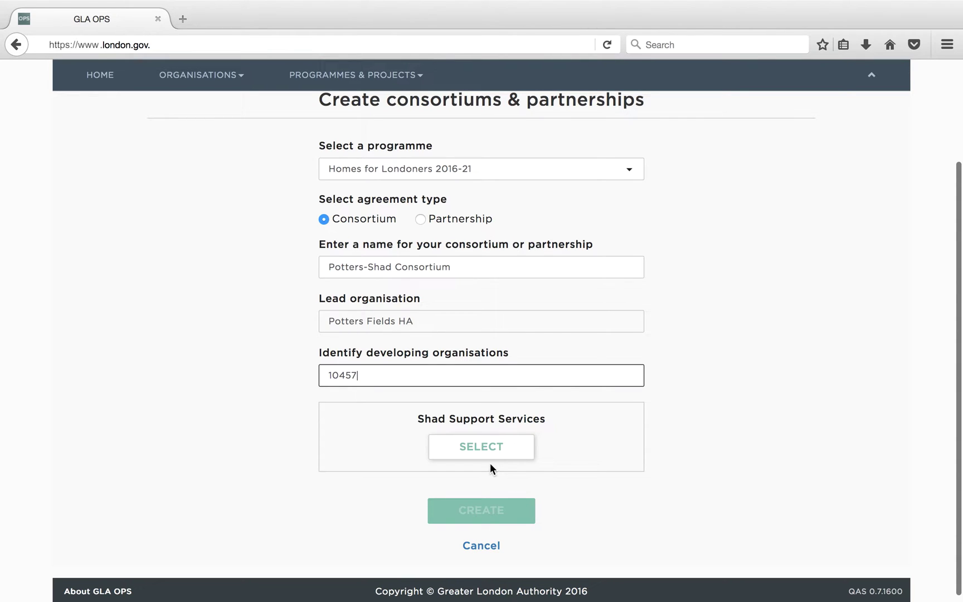
left_click(514, 448)
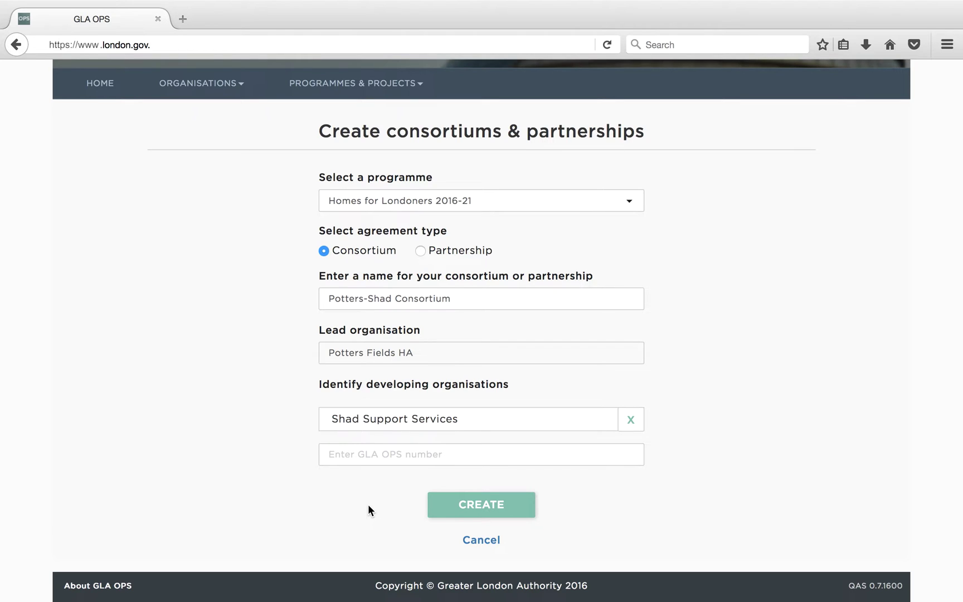
left_click(479, 506)
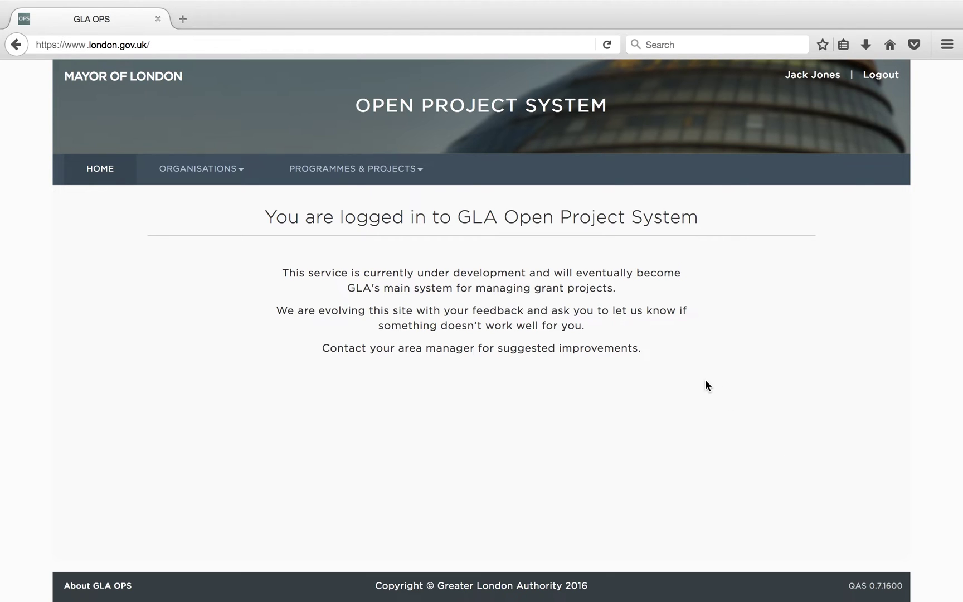
- Create draft 'Potters Fields Approved Provider project' in Homes for Londoners 2016-2021, Approved Provider Route, not a consortium
left_click(432, 177)
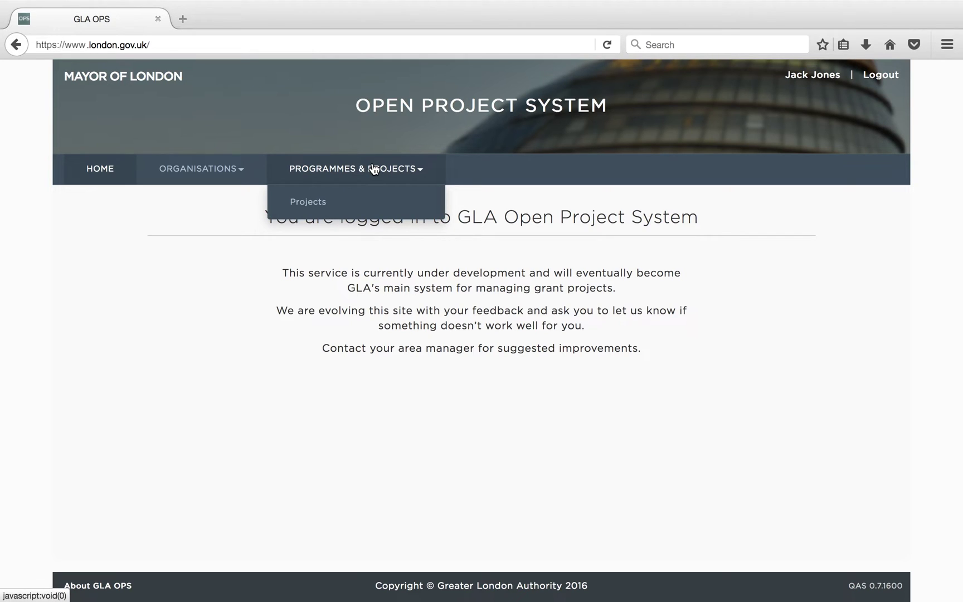
left_click(331, 204)
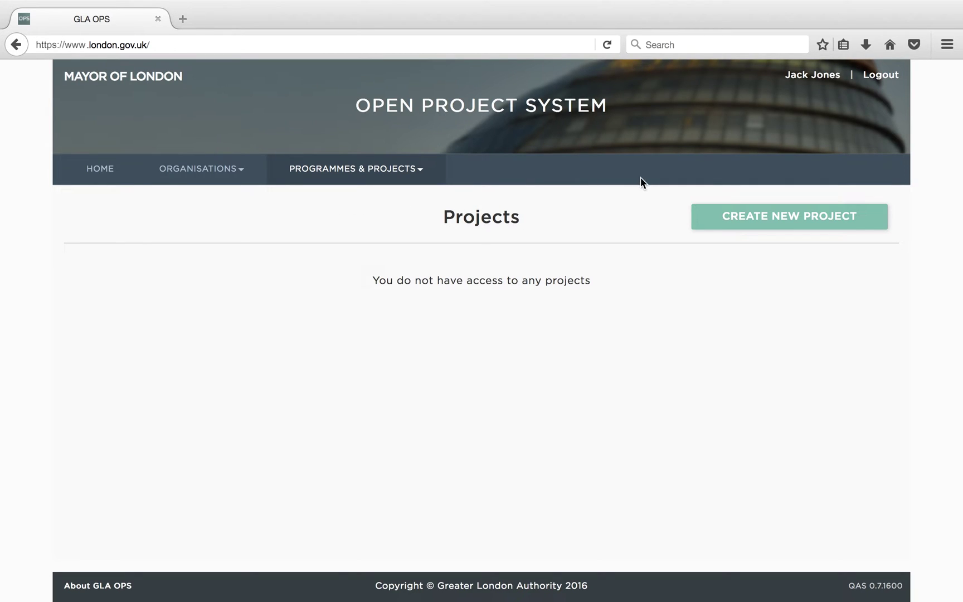
left_click(793, 221)
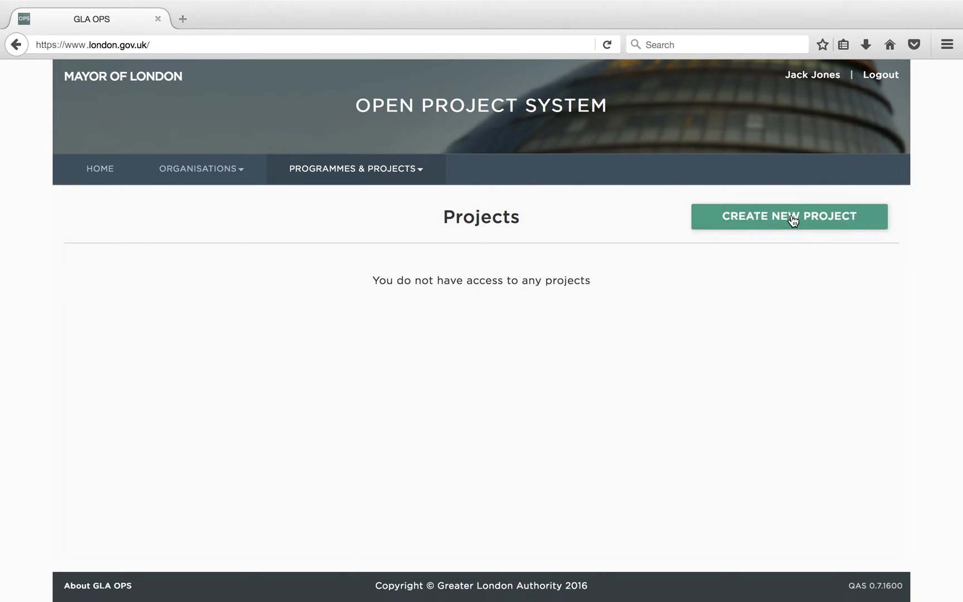
left_click(556, 301)
type("Potters Fields Approved Provider project")
left_click(660, 357)
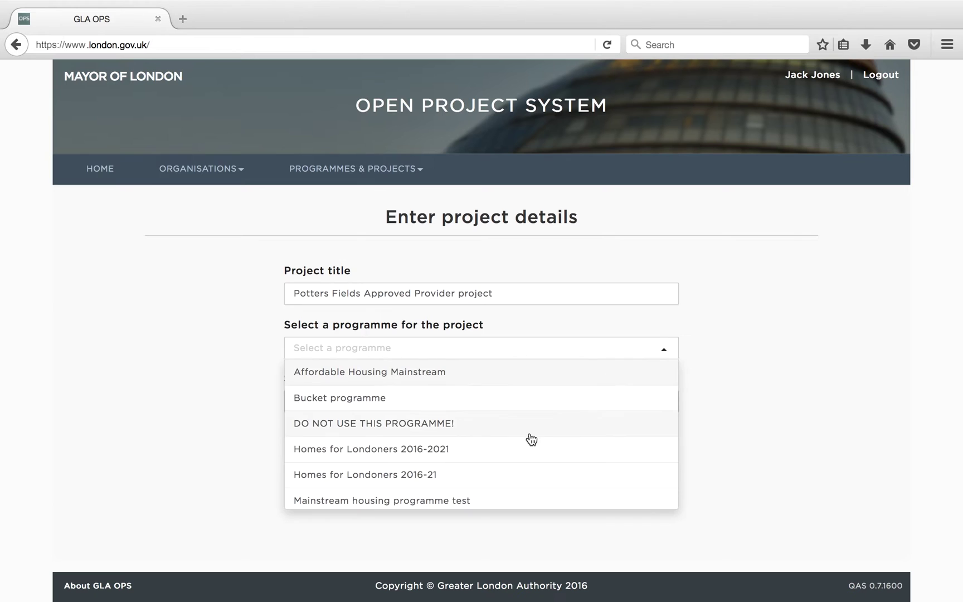
left_click(530, 448)
left_click(493, 407)
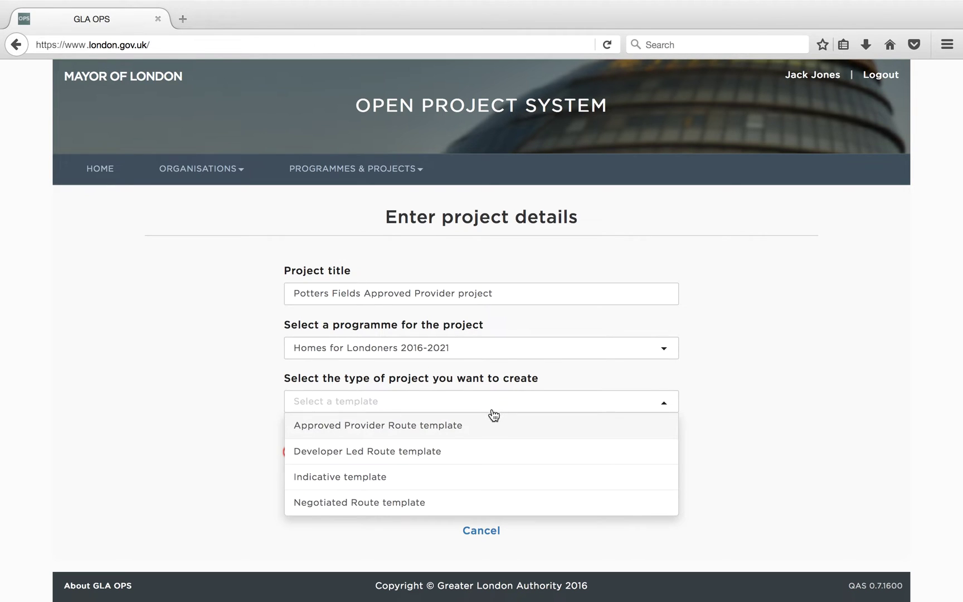
left_click(488, 430)
left_click(339, 452)
left_click(479, 496)
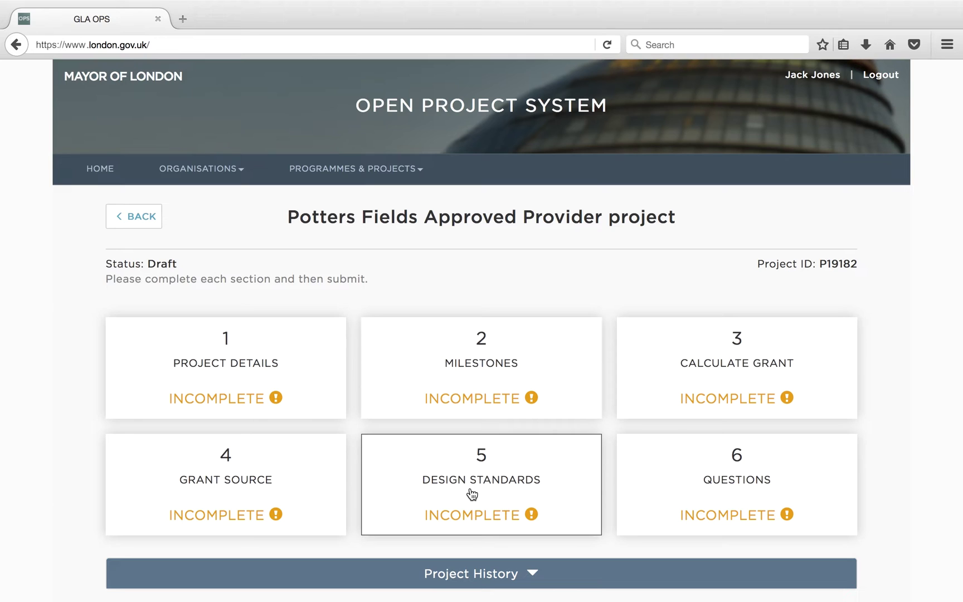
- Enter the project address '1 Potters Fields' with Southwark as the borough
left_click(254, 349)
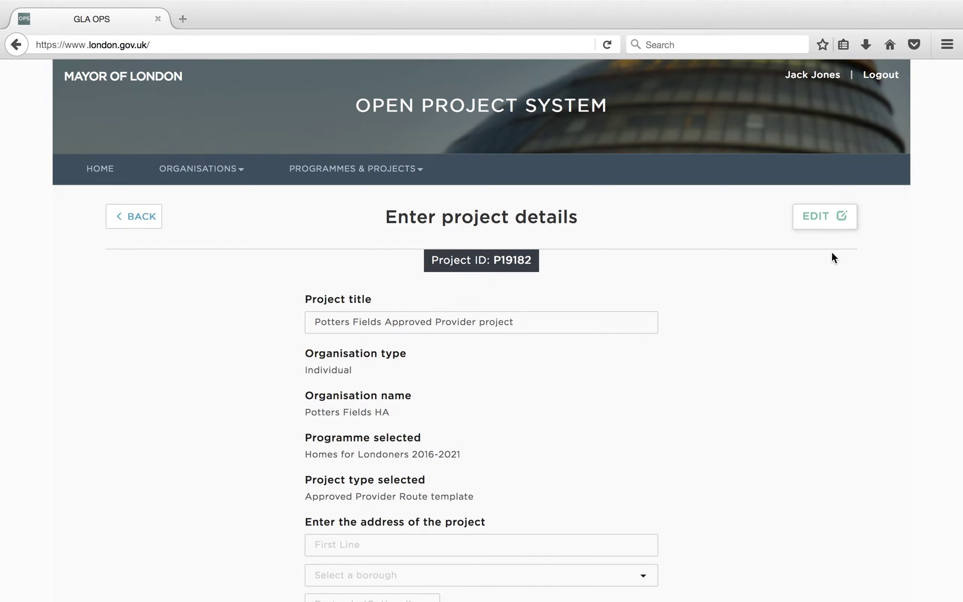
left_click(827, 221)
scroll(746, 329, "down", 5)
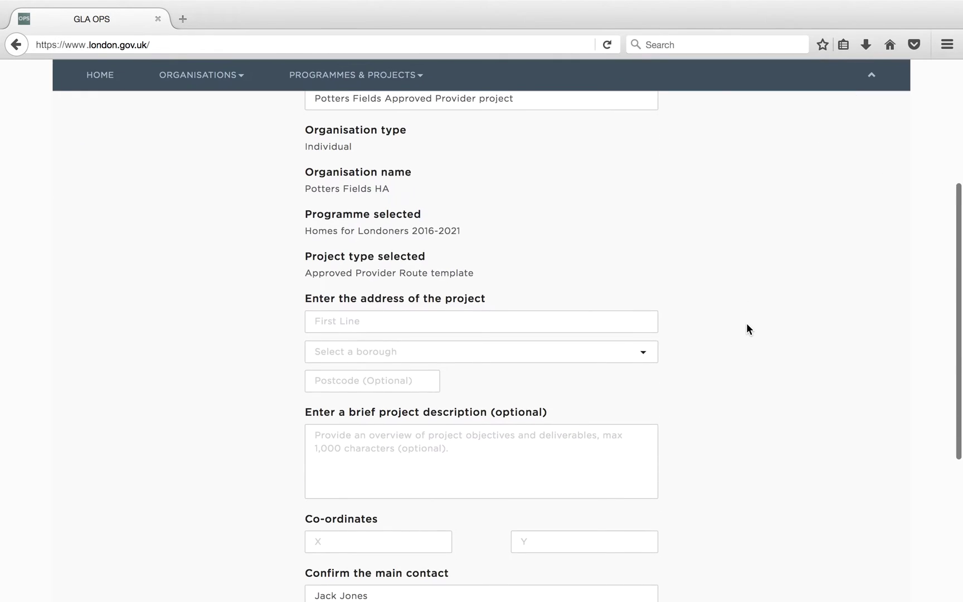
left_click(534, 322)
type("1 Potters Fields")
key("Tab")
left_click(524, 352)
scroll(520, 468, "down", 5)
left_click(490, 410)
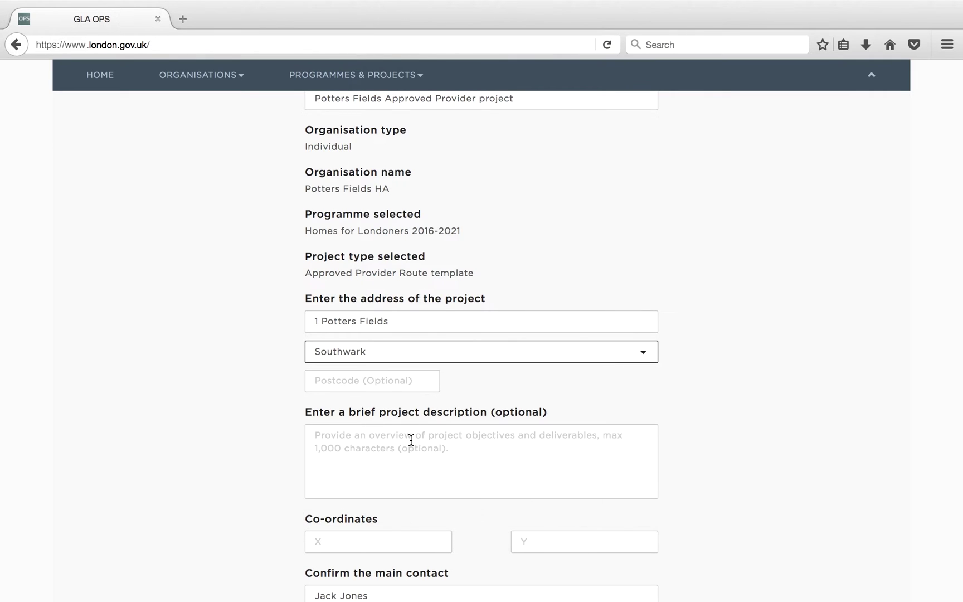
- Add description 'A mixed tenure development in the heart of London.', co-ordinates X 654321, Y 123456, and save
left_click(318, 438)
type("A mixed tenure development in the")
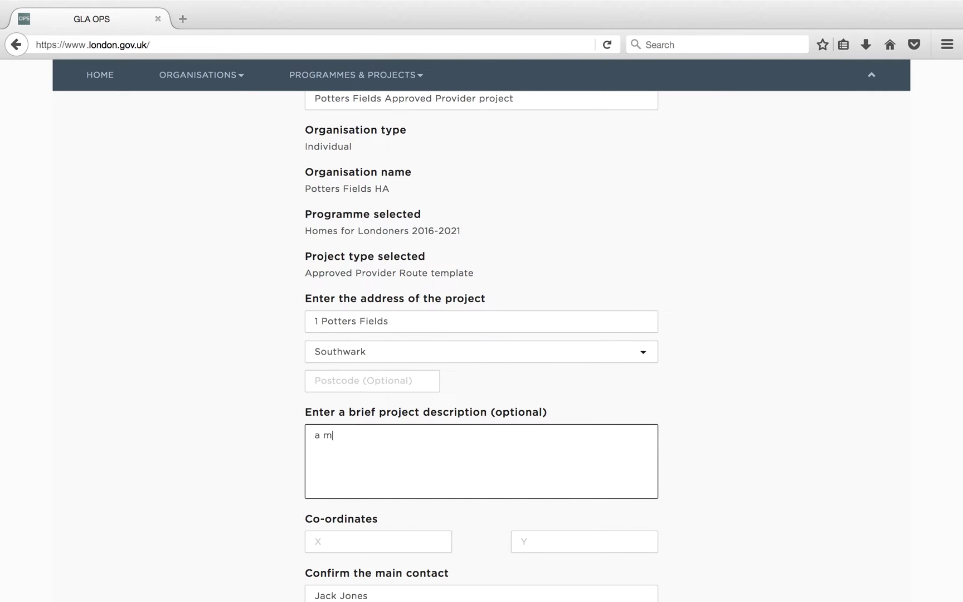
type(" heart of London.")
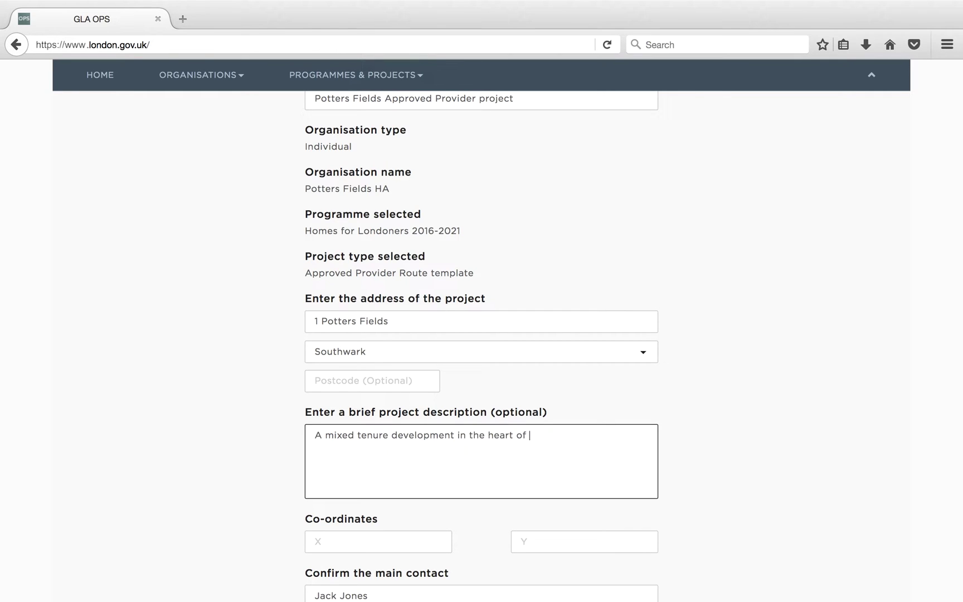
scroll(658, 344, "down", 5)
left_click(419, 350)
type("654321")
key("Tab")
type("123456")
key("Tab")
key("Tab")
key("Tab")
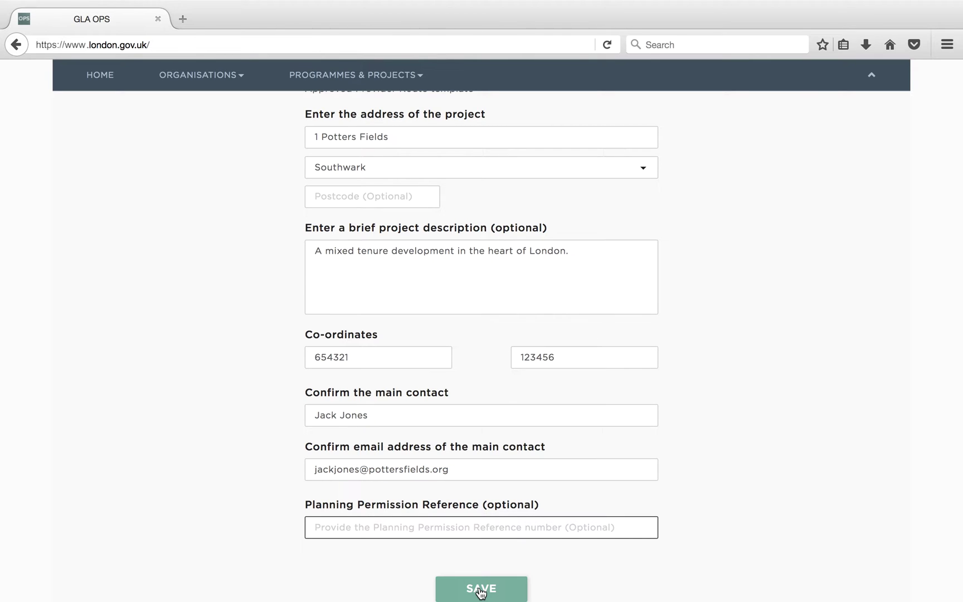
left_click(481, 589)
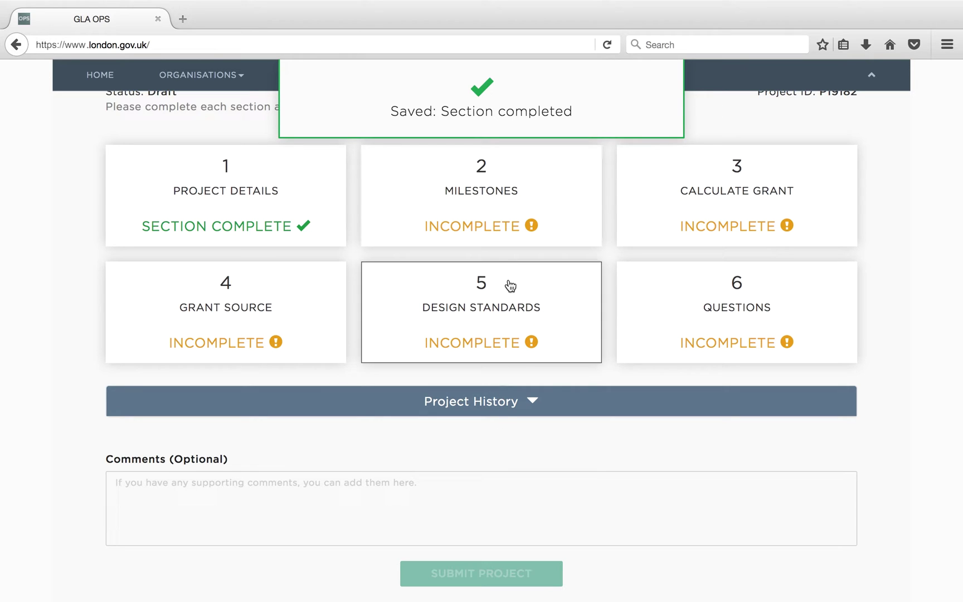
- Set the milestones processing route to Land & Development
left_click(541, 209)
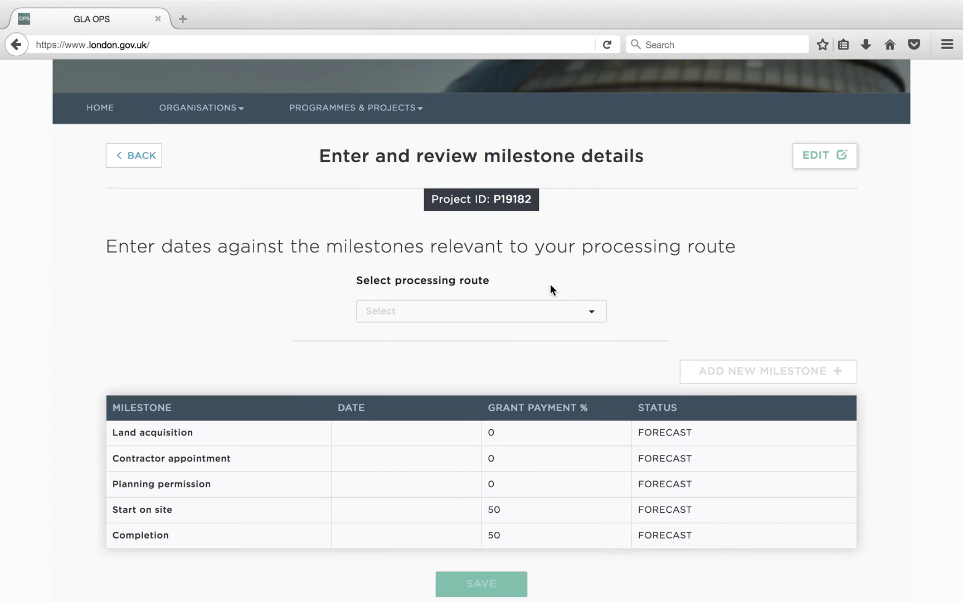
left_click(837, 161)
left_click(583, 310)
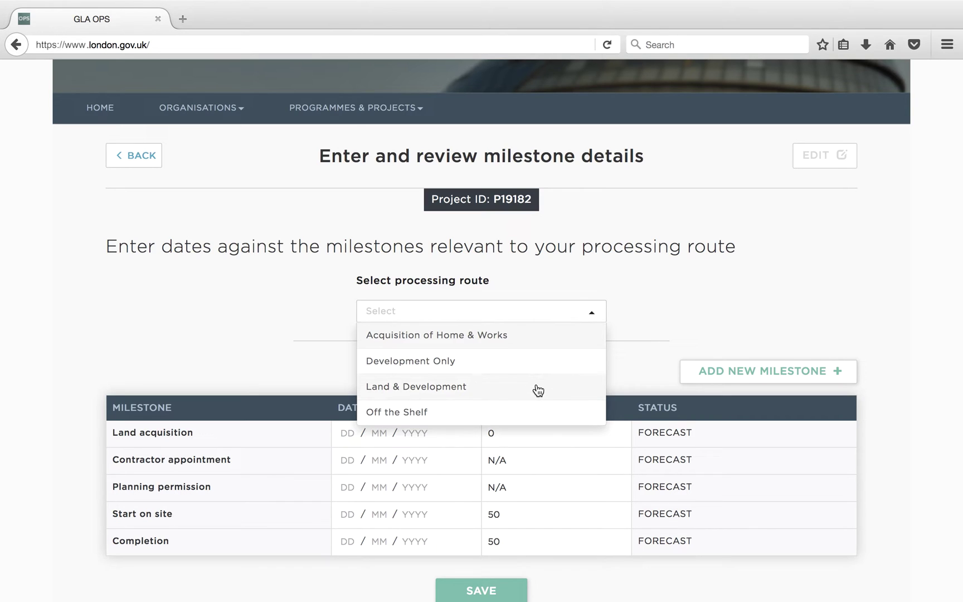
left_click(535, 384)
- Enter milestone dates: Land acquisition 01/10/2016, Planning 01/12/2016, Start on site 01/06/2017, Completion 01/06/2019
left_click(349, 433)
type("0")
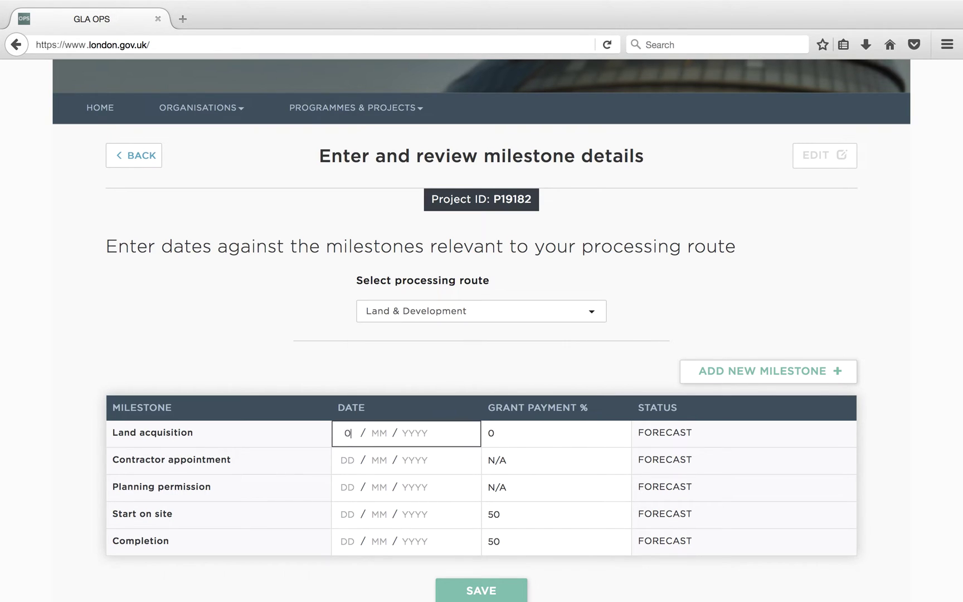
type("1 / 10 / 2016")
key("Tab")
type("0111")
key("Tab")
key("shift+Tab")
type("2016")
key("Tab")
type("01")
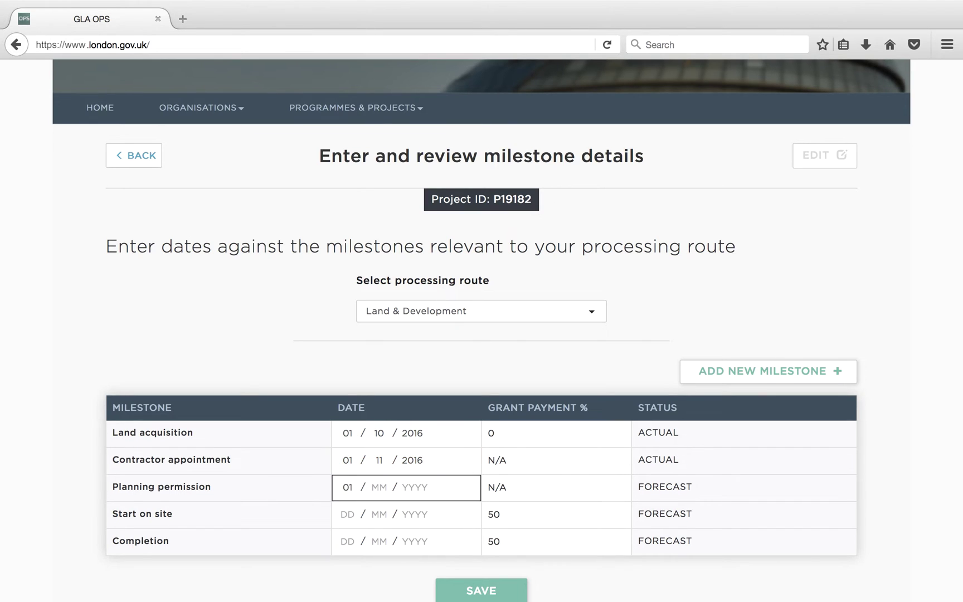
type(" / 12 / 2016")
key("Tab")
type("01")
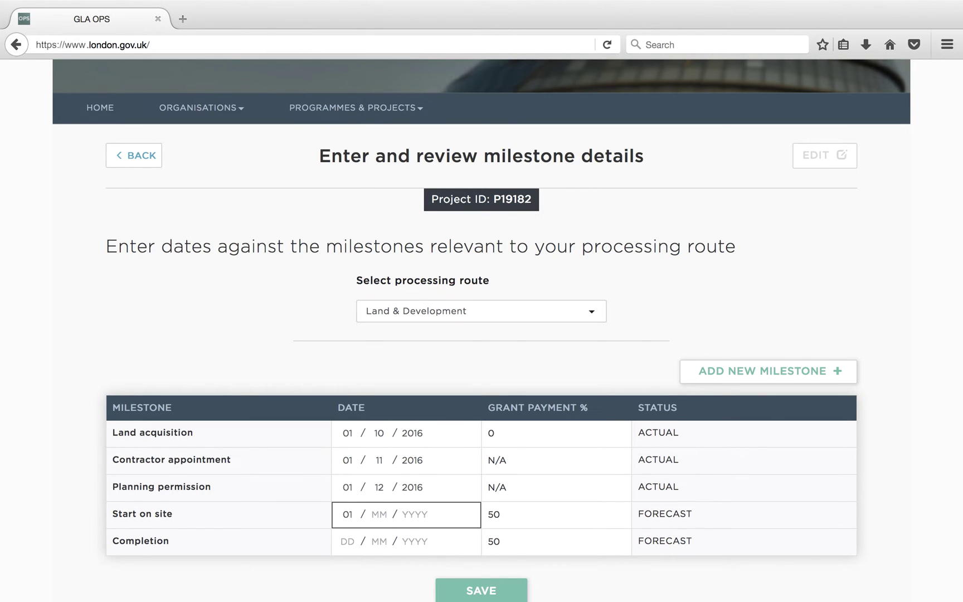
type(" / 06 / 2017")
key("Tab")
type("01")
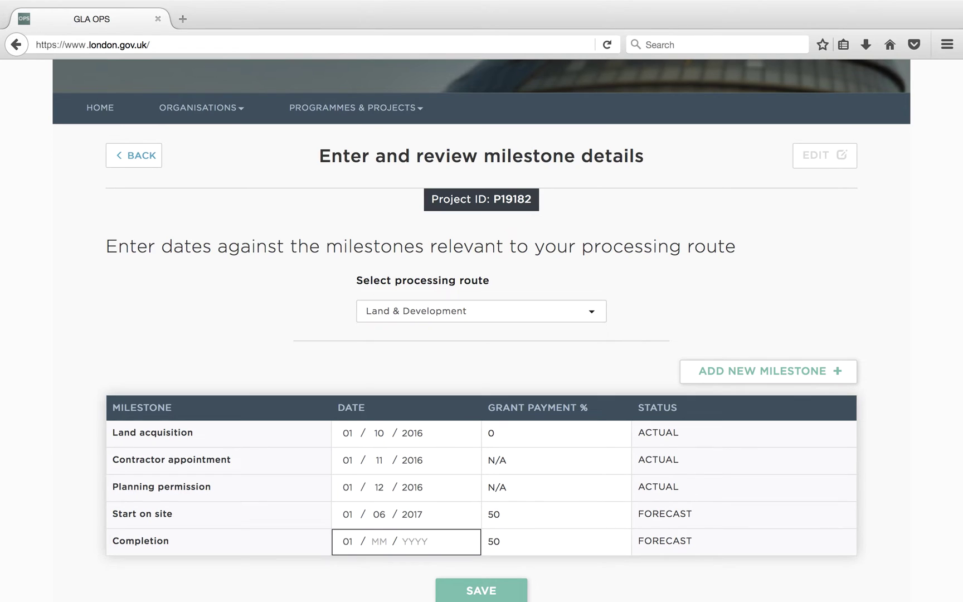
type(" / 06 / 2019")
- Set Land acquisition's grant payment to 50%, update Completion's percentage, and save the milestones
left_click(512, 549)
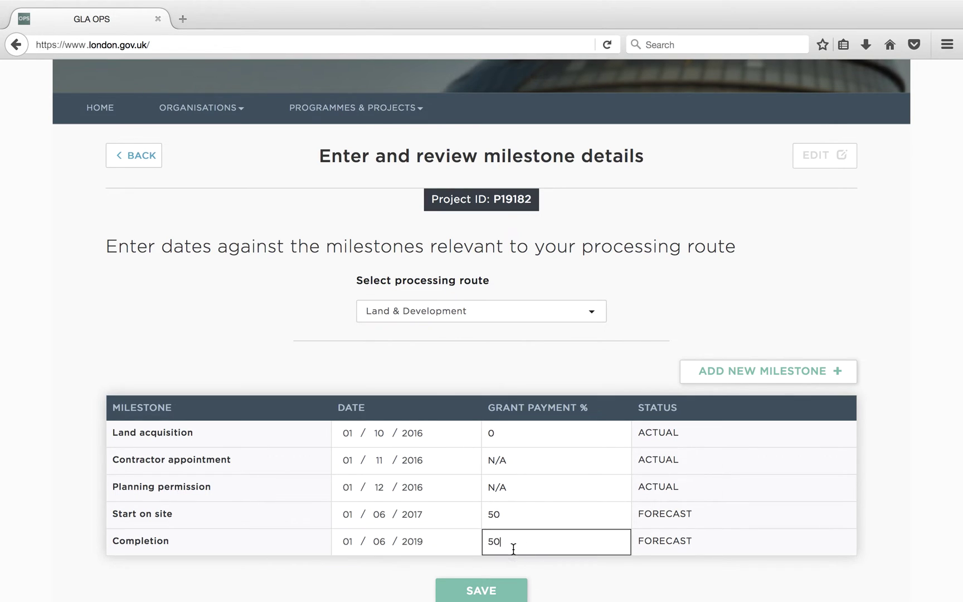
left_click(510, 430)
key("BackSpace")
type("50")
double_click(499, 542)
type("00")
left_click(625, 588)
scroll(626, 588, "down", 3)
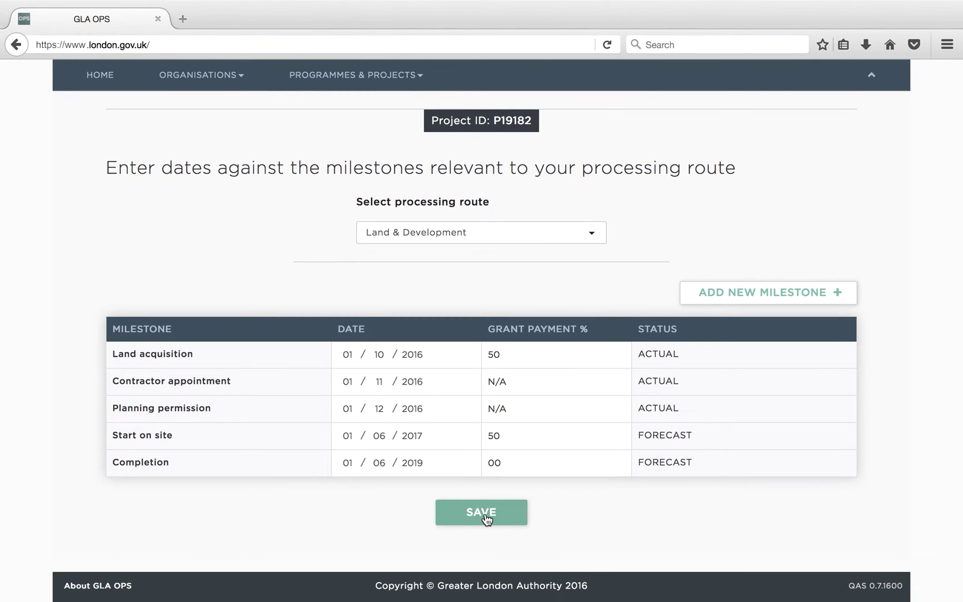
left_click(487, 519)
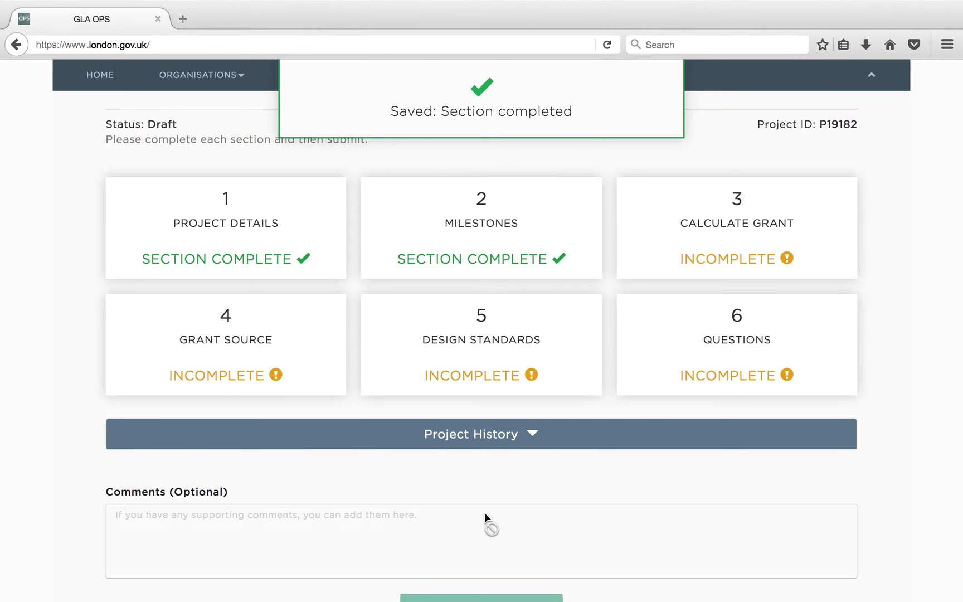
- Enter 60 London Affordable Rent units with 15000000 development costs
left_click(785, 217)
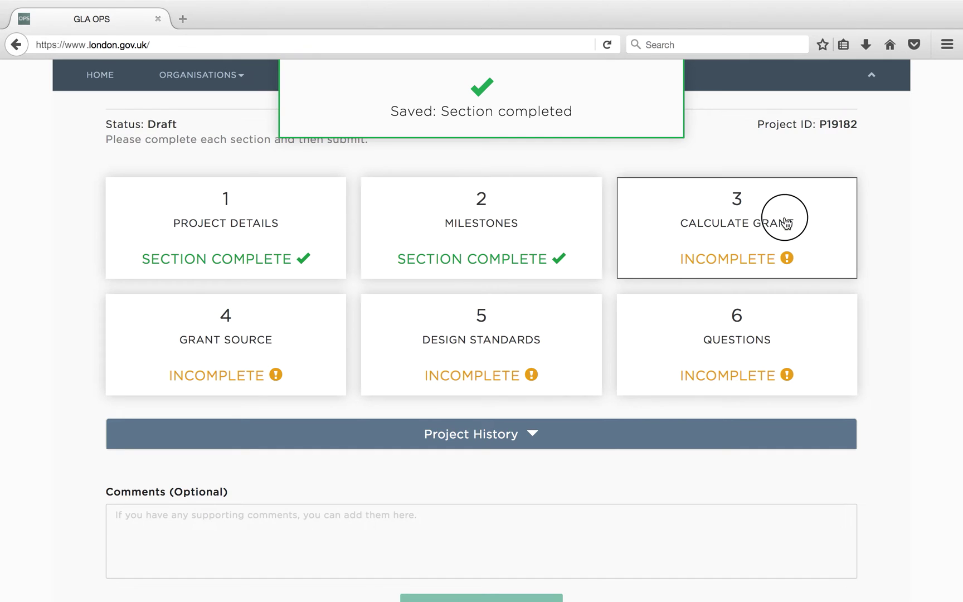
scroll(784, 221, "down", 3)
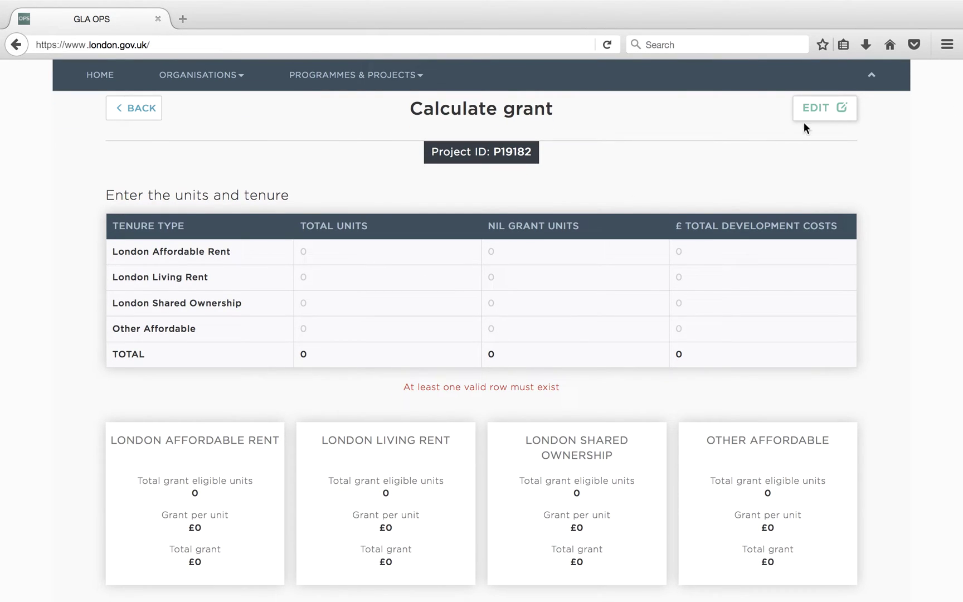
left_click(843, 107)
left_click(405, 256)
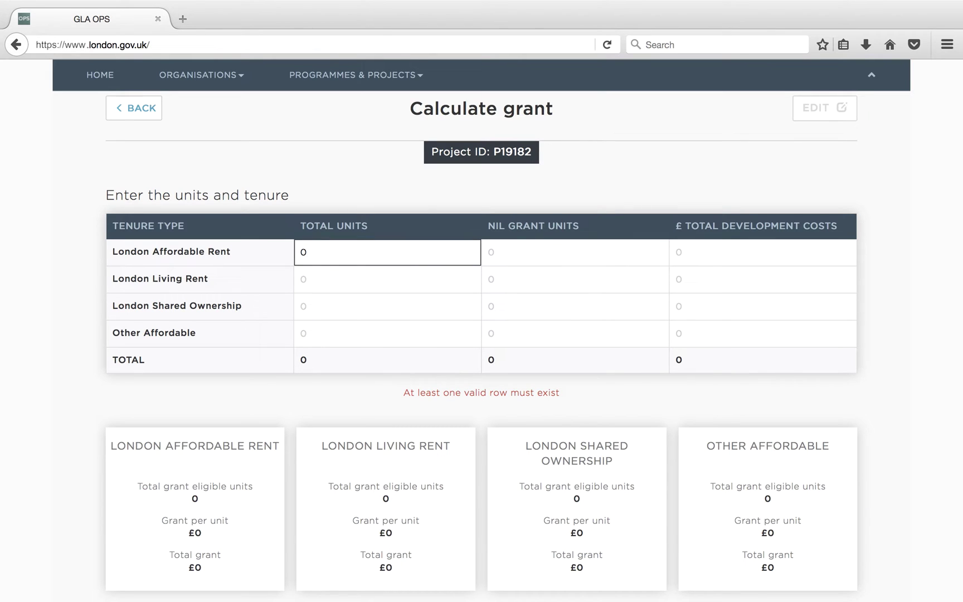
double_click(298, 254)
type("60")
key("Tab")
key("Tab")
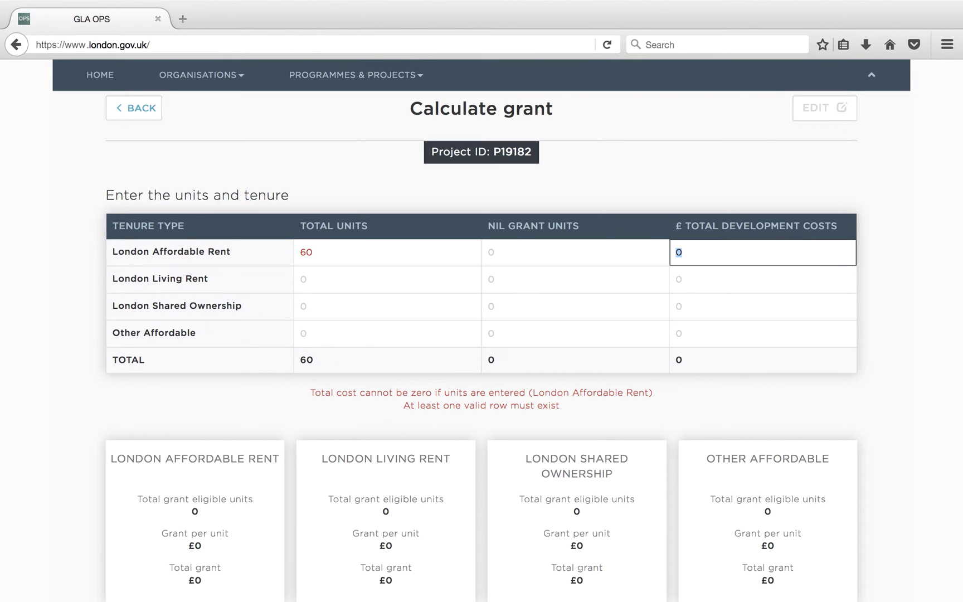
type("15000000")
- Enter 30 London Living Rent and 30 Shared Ownership units at 7500000 each, then save
key("Tab")
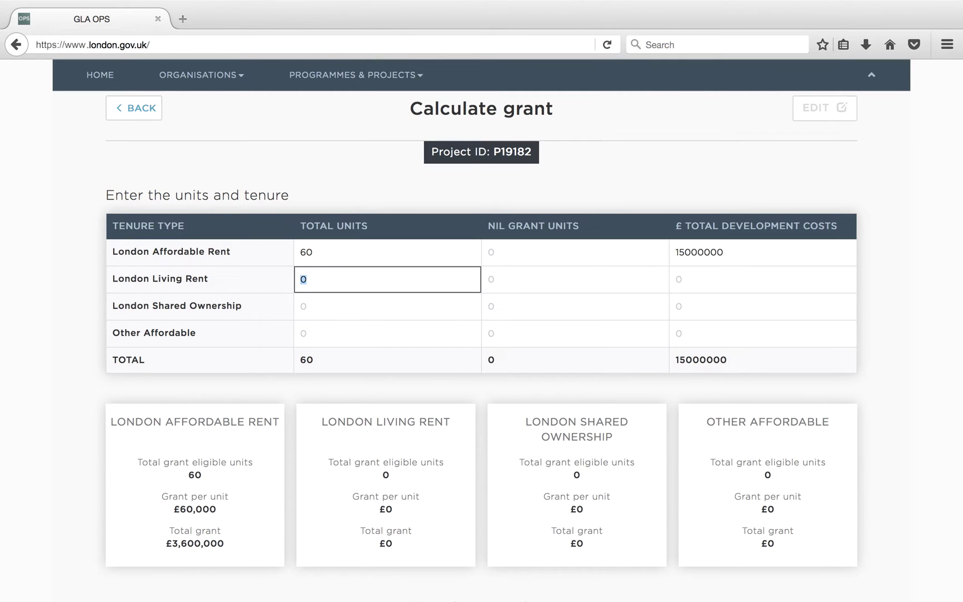
type("30")
key("Tab")
key("Tab")
type("7500000")
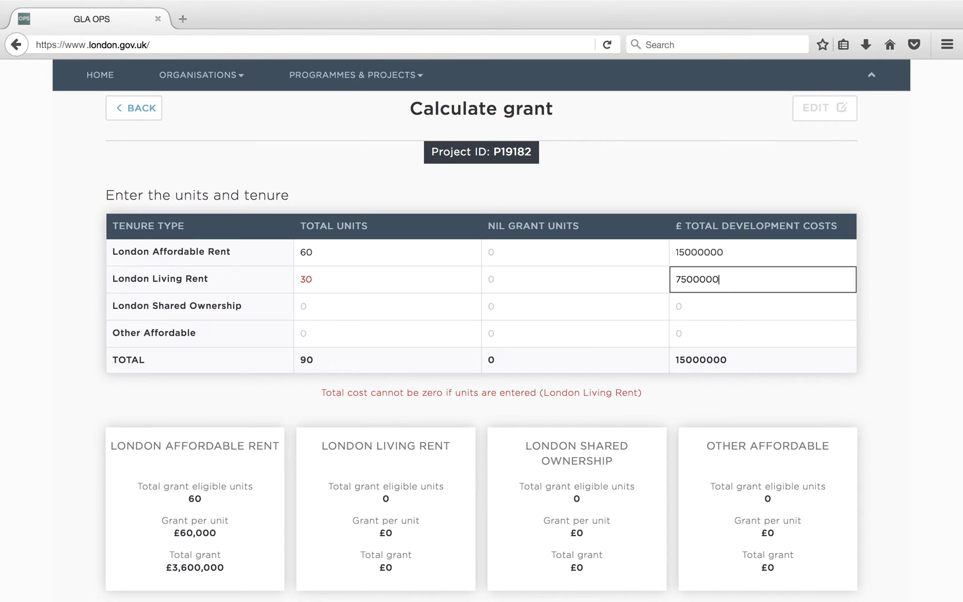
key("Tab")
type("30")
key("Tab")
key("Tab")
type("7500000")
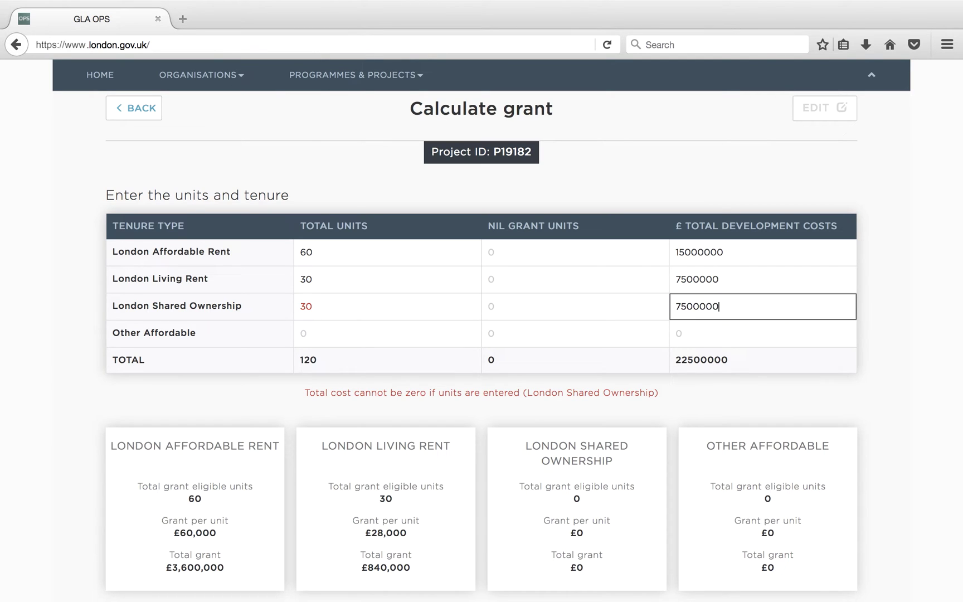
left_click(340, 419)
scroll(340, 420, "down", 3)
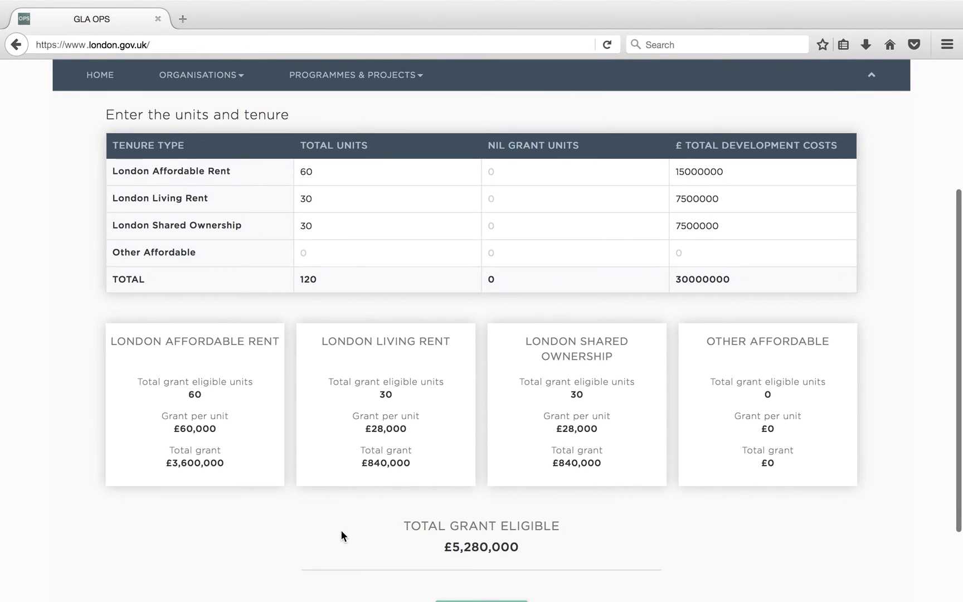
scroll(341, 537, "down", 3)
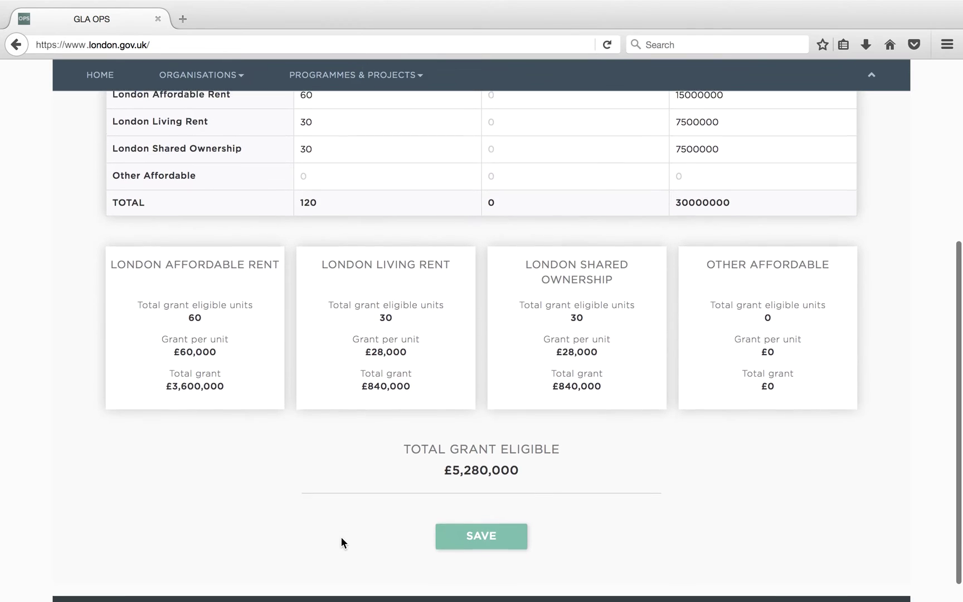
scroll(341, 536, "up", 1)
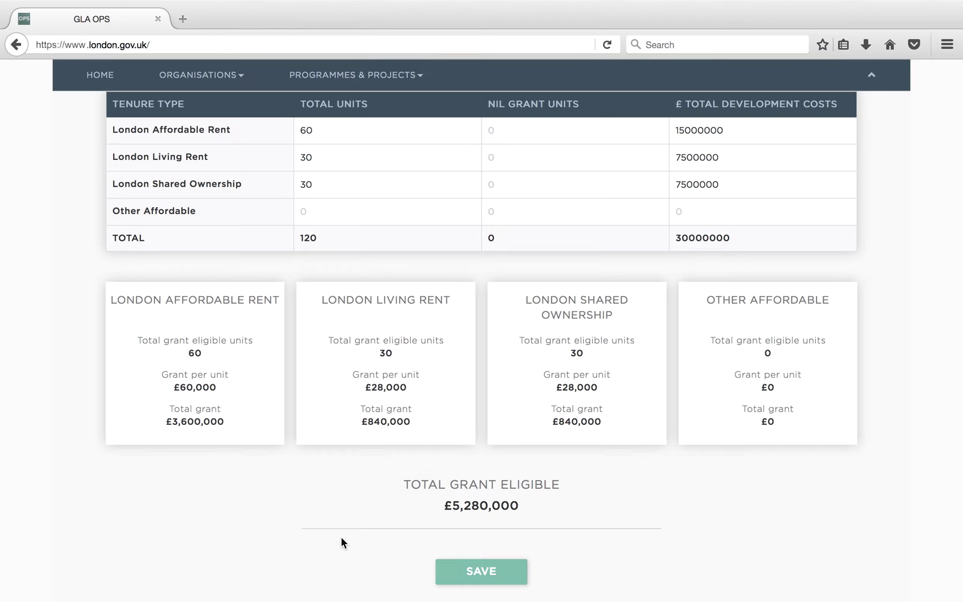
left_click(482, 567)
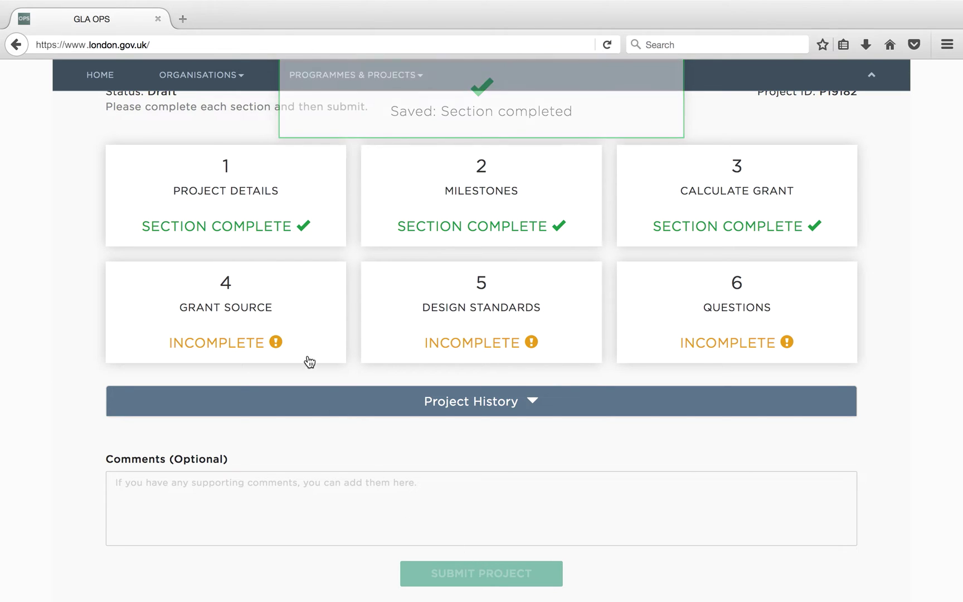
- Split the grant into 1000000 RCGF and 4280000 Affordable Housing Grant and save
left_click(294, 297)
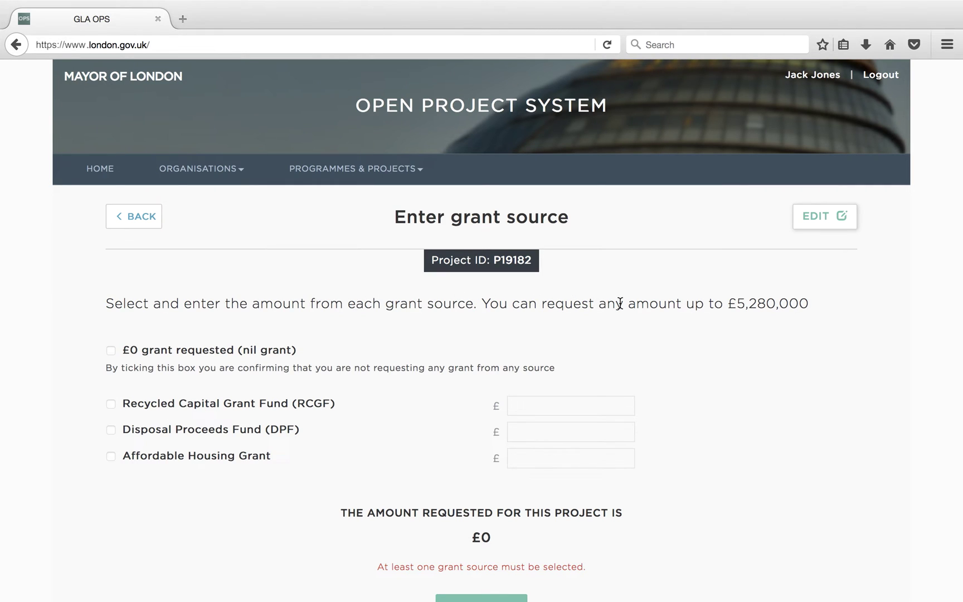
left_click(838, 219)
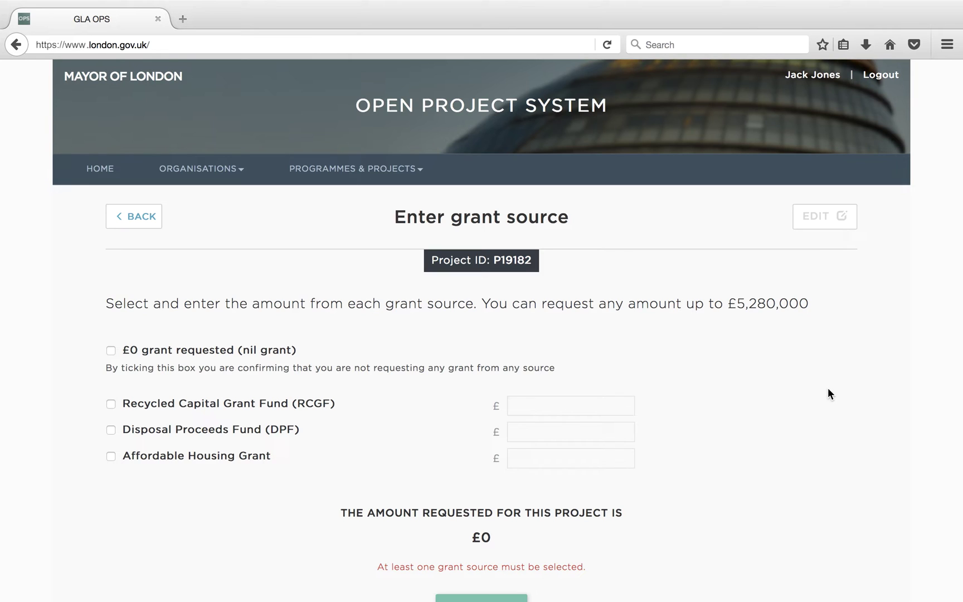
left_click(168, 407)
key("Tab")
type("1")
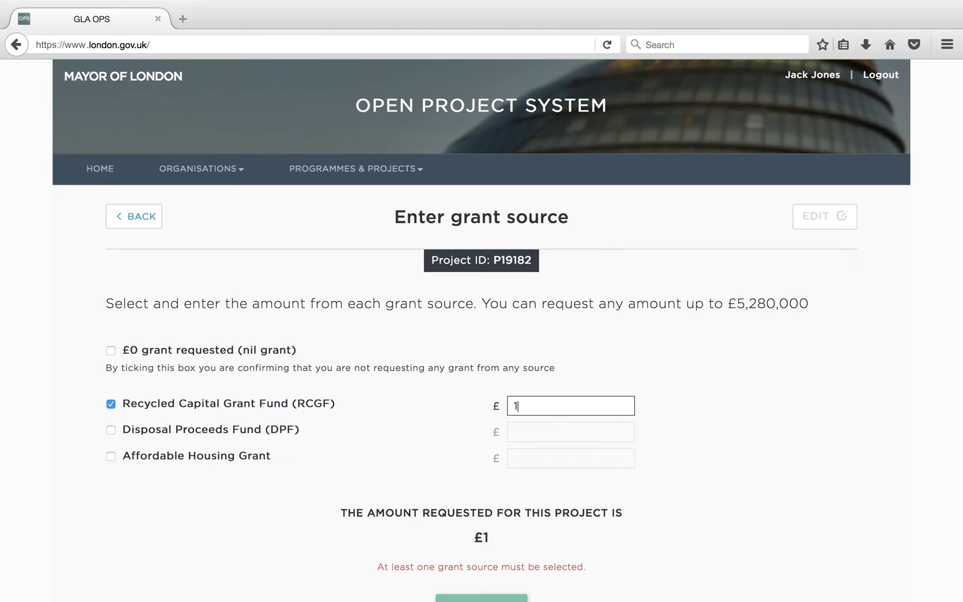
type("000000")
left_click(111, 456)
key("Tab")
type("4280000")
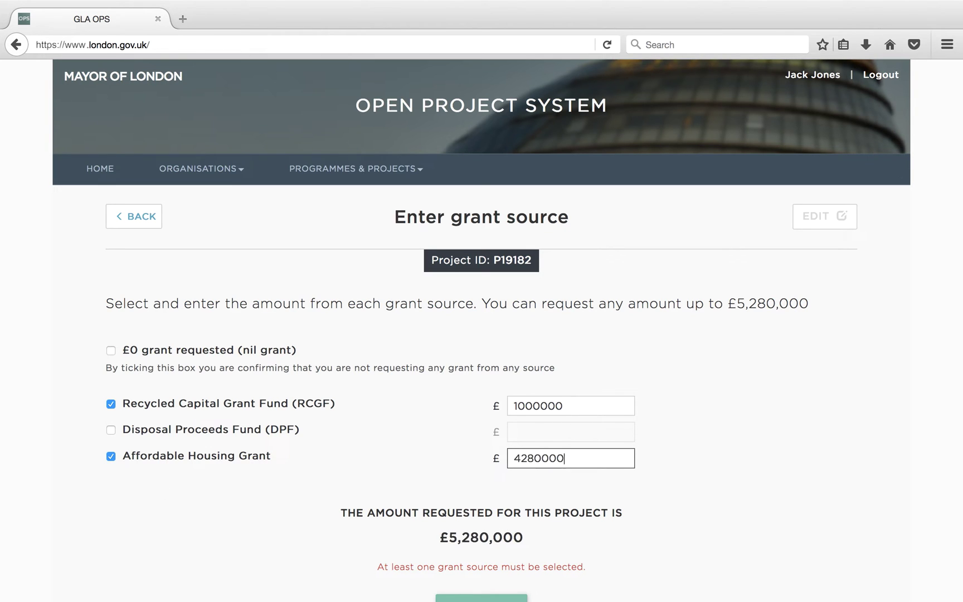
scroll(501, 501, "down", 3)
left_click(500, 520)
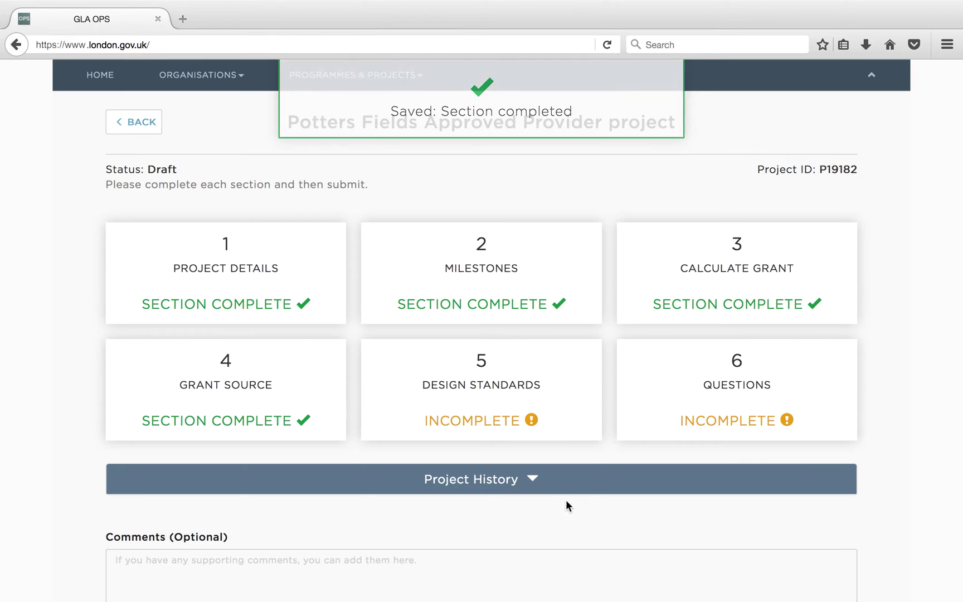
- Confirm Yes for the London Housing Design Guide standards, save, and move to Questions
left_click(558, 385)
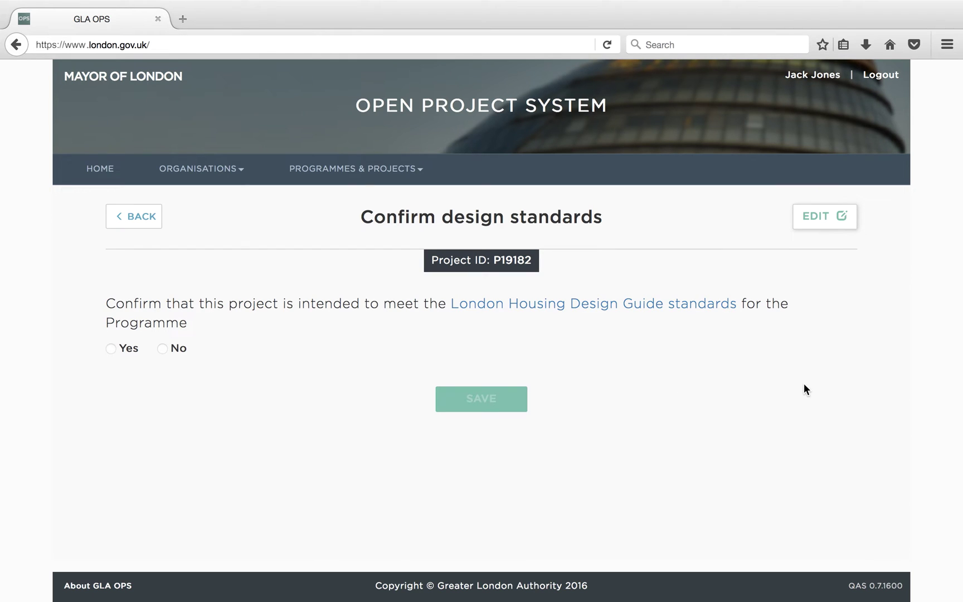
left_click(834, 223)
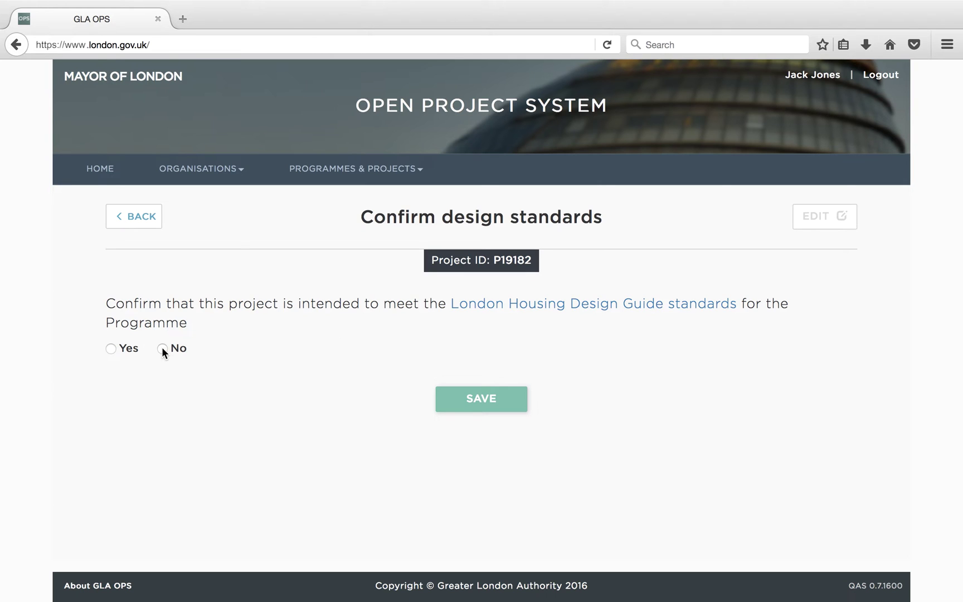
left_click(111, 349)
left_click(472, 398)
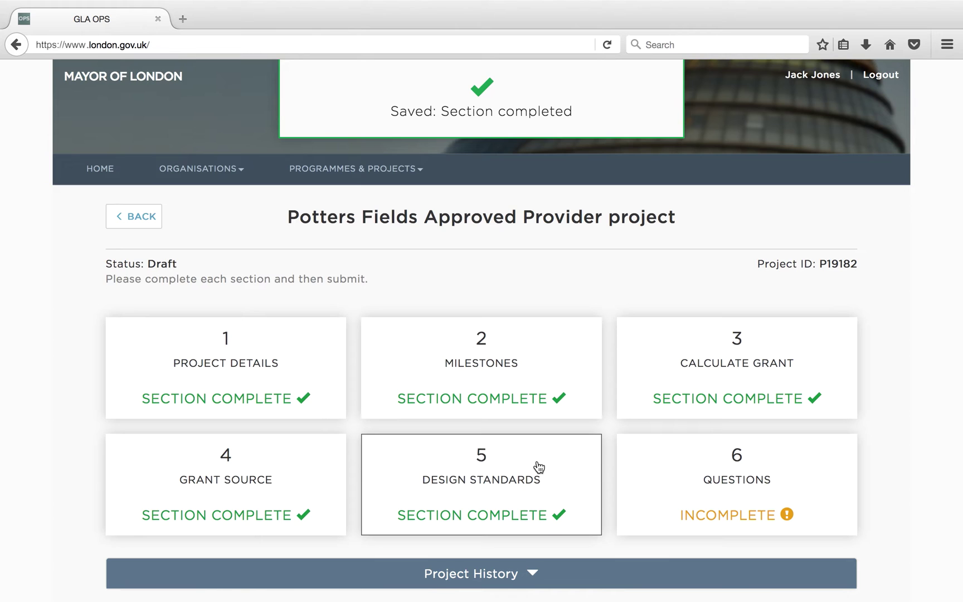
left_click(693, 463)
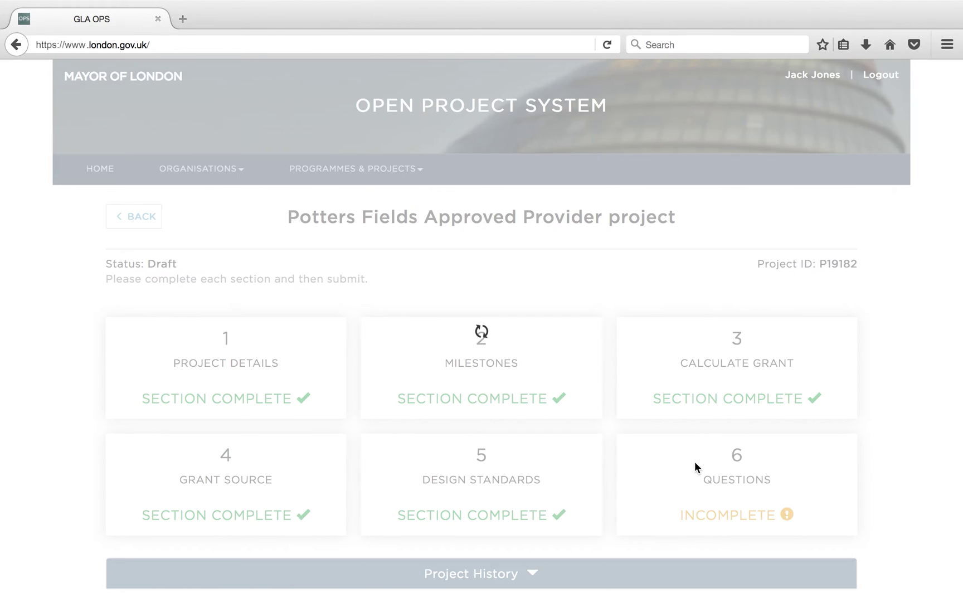
- Answer 20% larger homes, Detailed planning, unconditional freehold land, and Unconditional works contract tender status
scroll(694, 461, "down", 3)
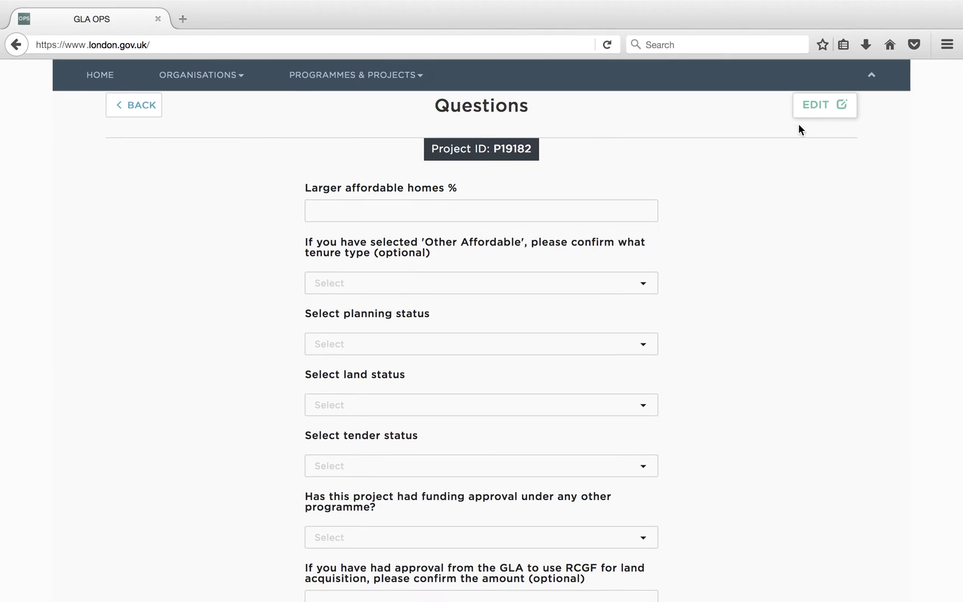
left_click(363, 212)
type("20")
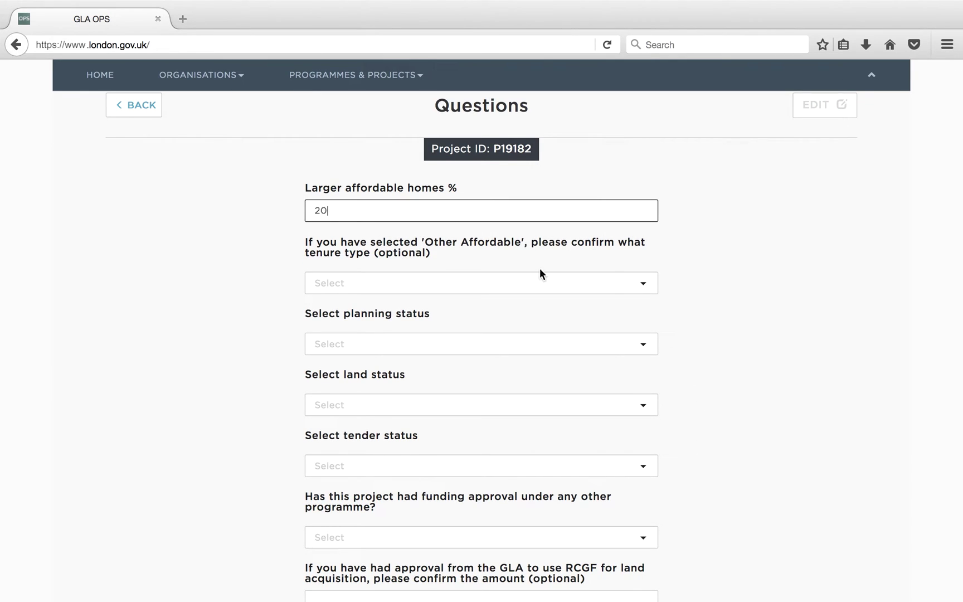
left_click(627, 348)
left_click(548, 497)
left_click(607, 405)
left_click(610, 503)
left_click(623, 466)
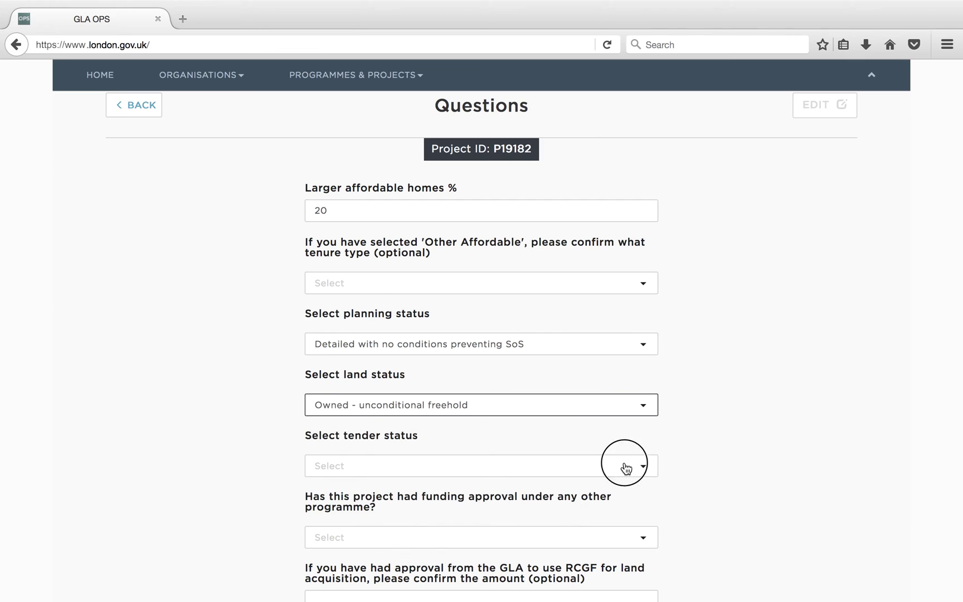
left_click(567, 426)
- Answer No to other-programme funding and estate regeneration, save the answers, and submit the project
scroll(565, 413, "down", 3)
left_click(564, 410)
left_click(548, 439)
scroll(547, 439, "down", 3)
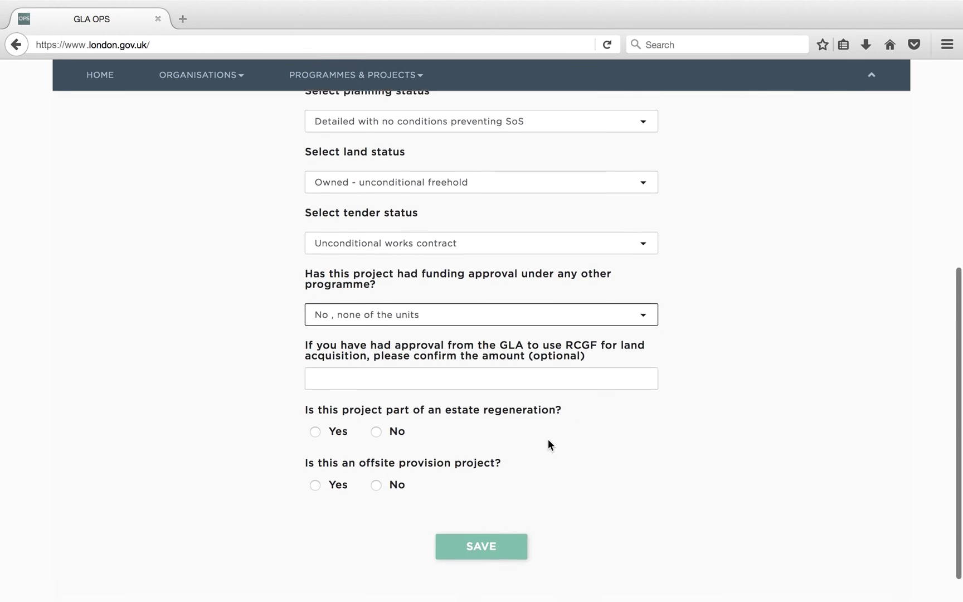
left_click(376, 397)
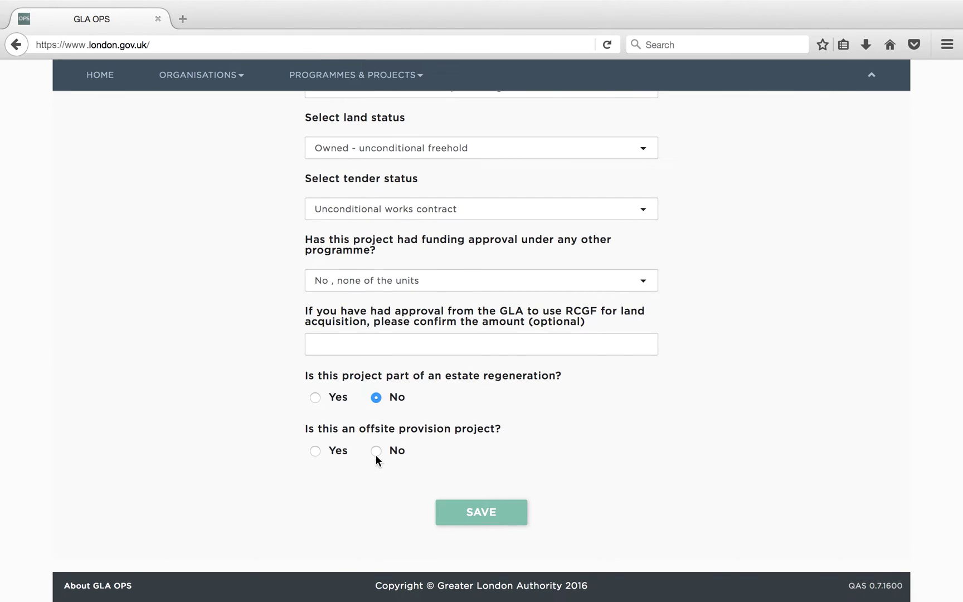
left_click(482, 511)
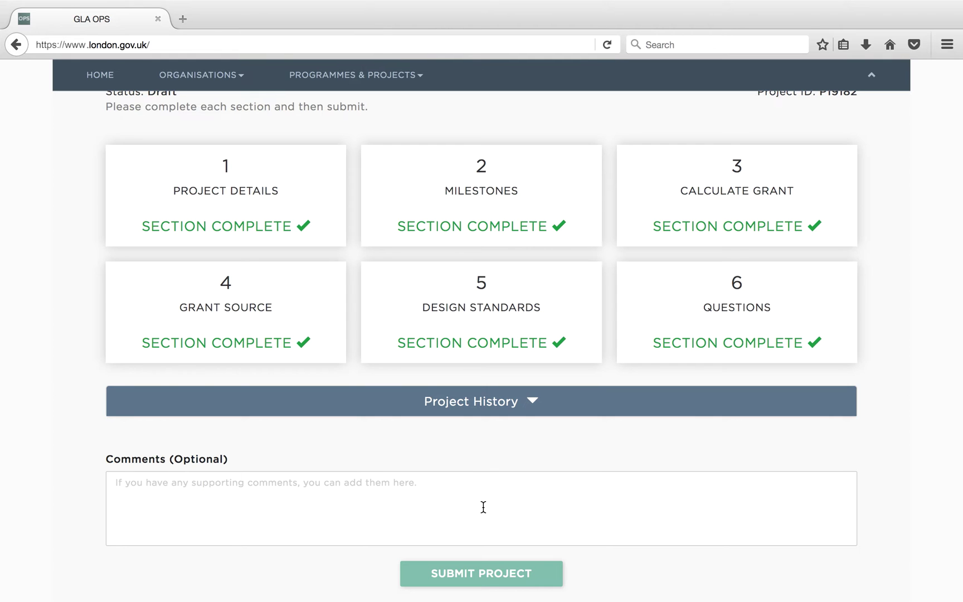
scroll(483, 507, "down", 3)
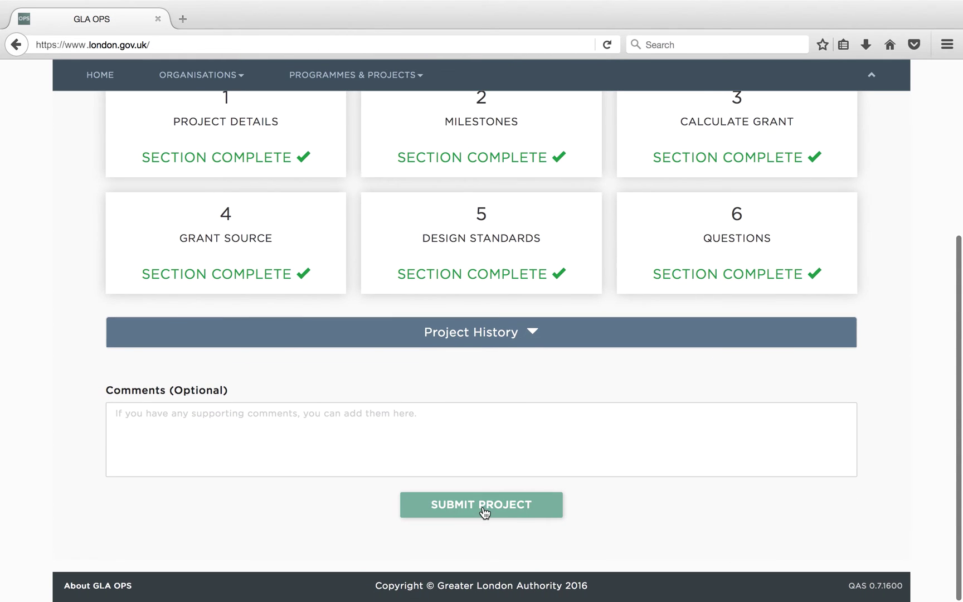
left_click(483, 510)
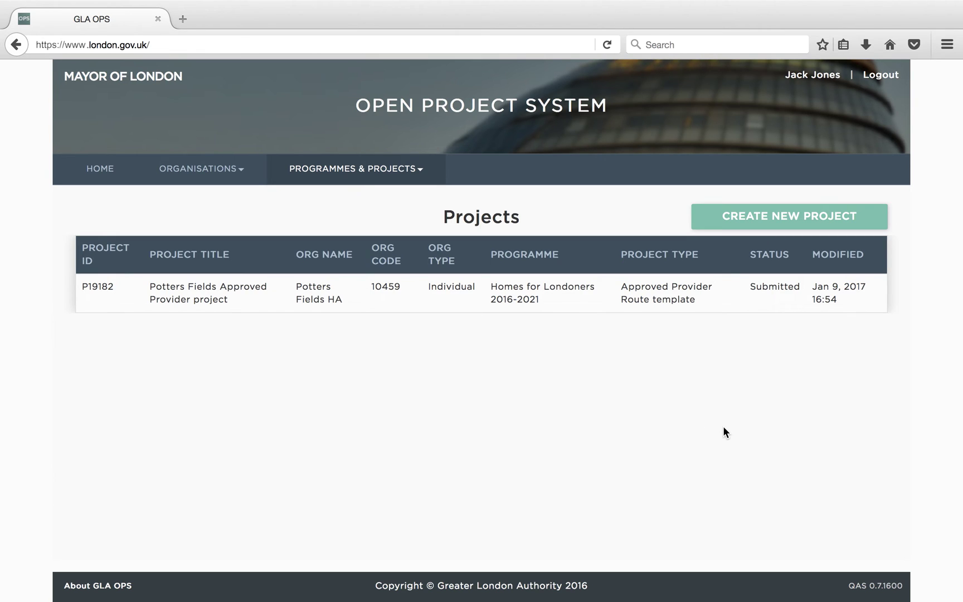
- Create draft 'Potters Fields & Tower Bridge Developer-led' in Homes for Londoners 2016-2021 on Developer Led Route
left_click(791, 223)
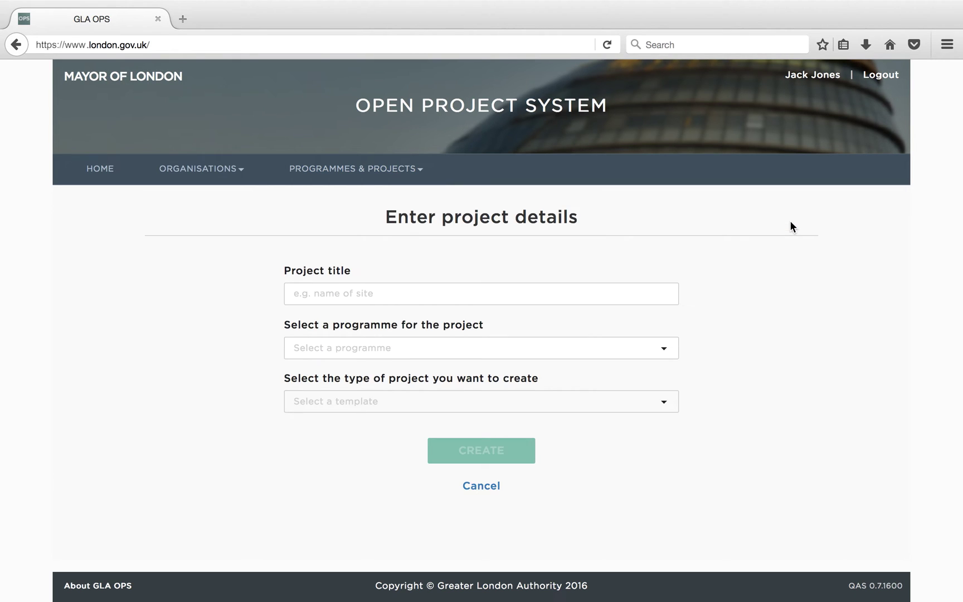
left_click(598, 289)
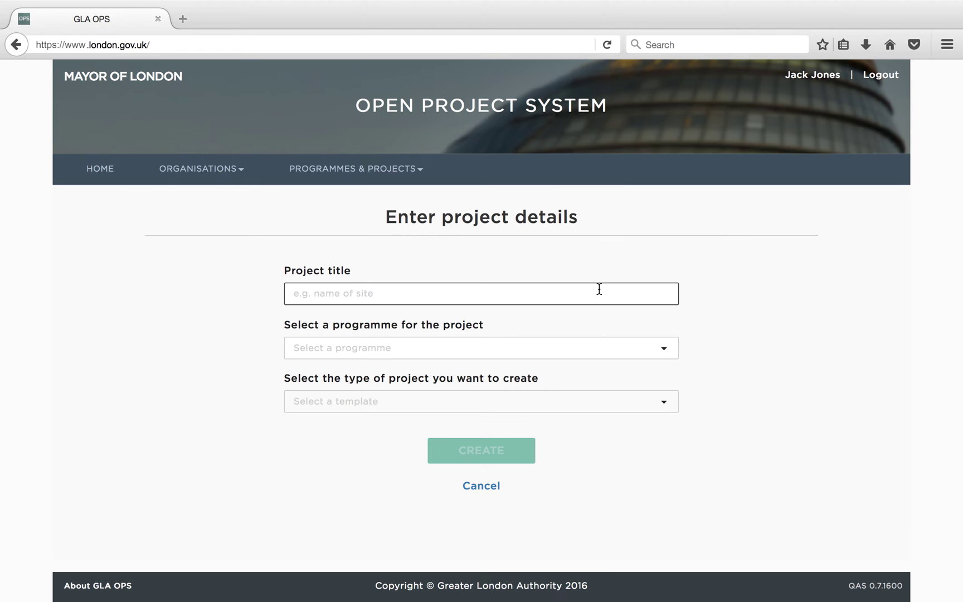
type("Potters")
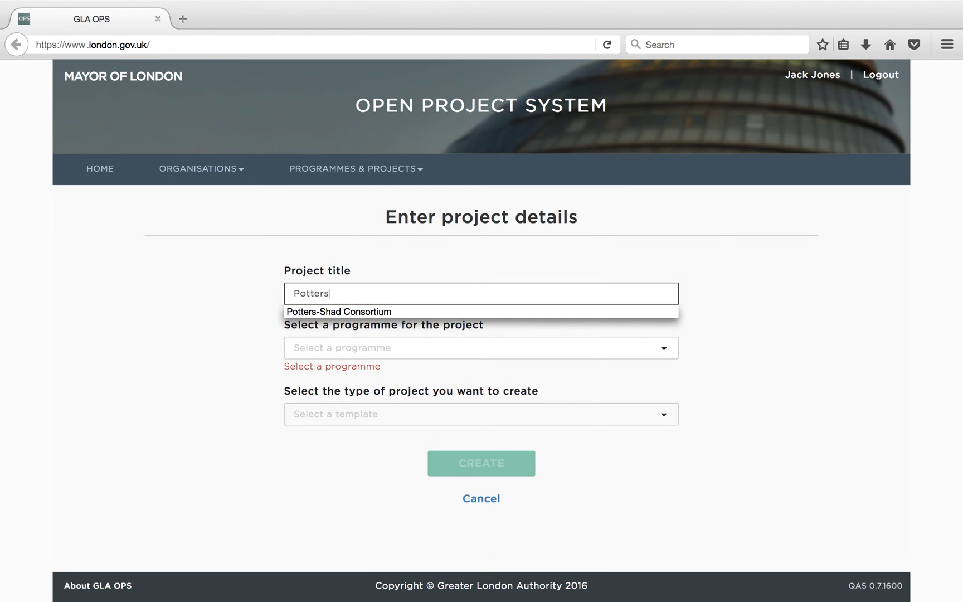
type(" Fields & Towe")
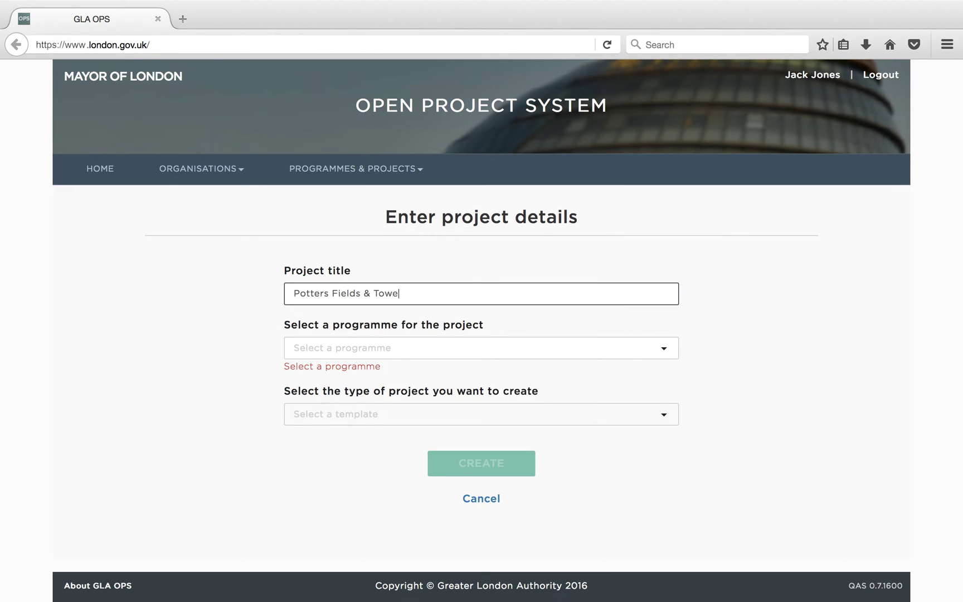
type("r Bridge Developer-led")
key("Tab")
left_click(642, 350)
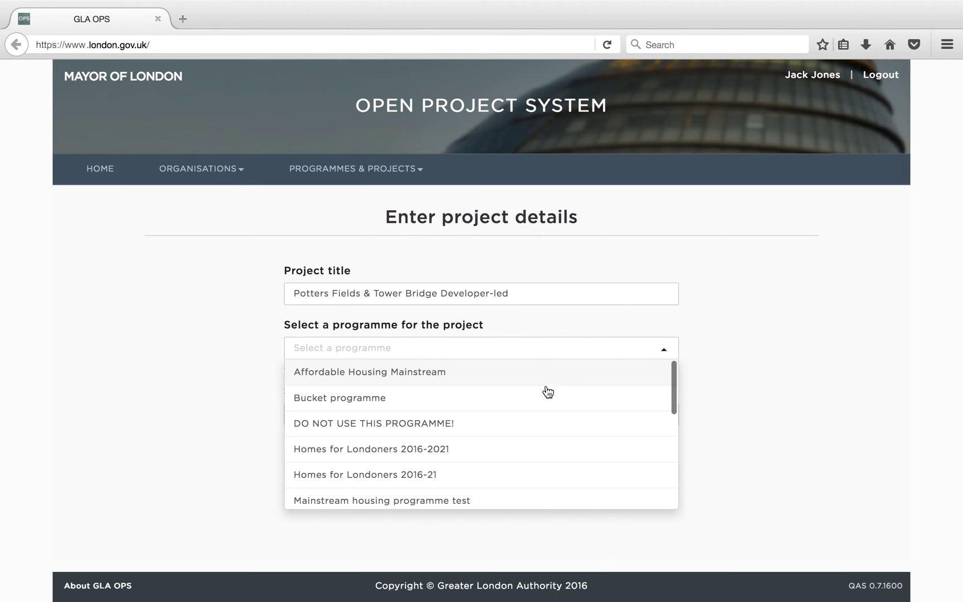
left_click(491, 444)
left_click(469, 402)
left_click(458, 451)
left_click(459, 452)
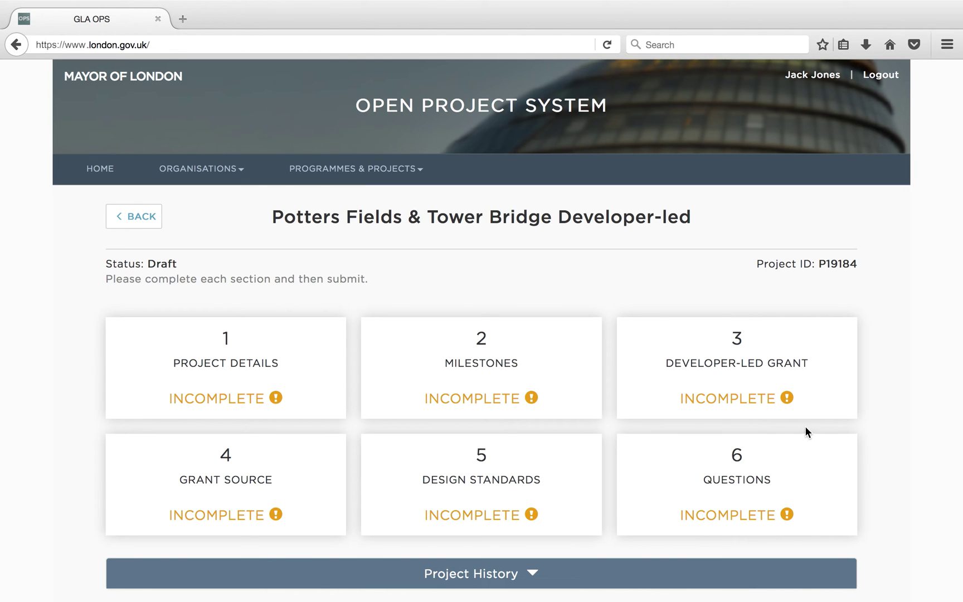
- Edit the Developer-led grant table: 20 London Affordable Rent and 15 London Living Rent S106 units
left_click(809, 386)
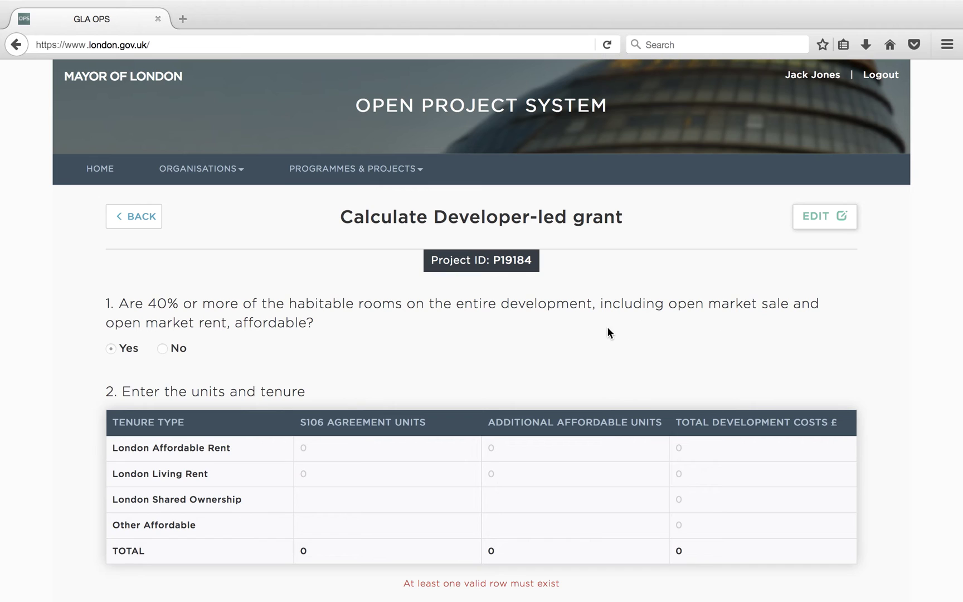
left_click(823, 220)
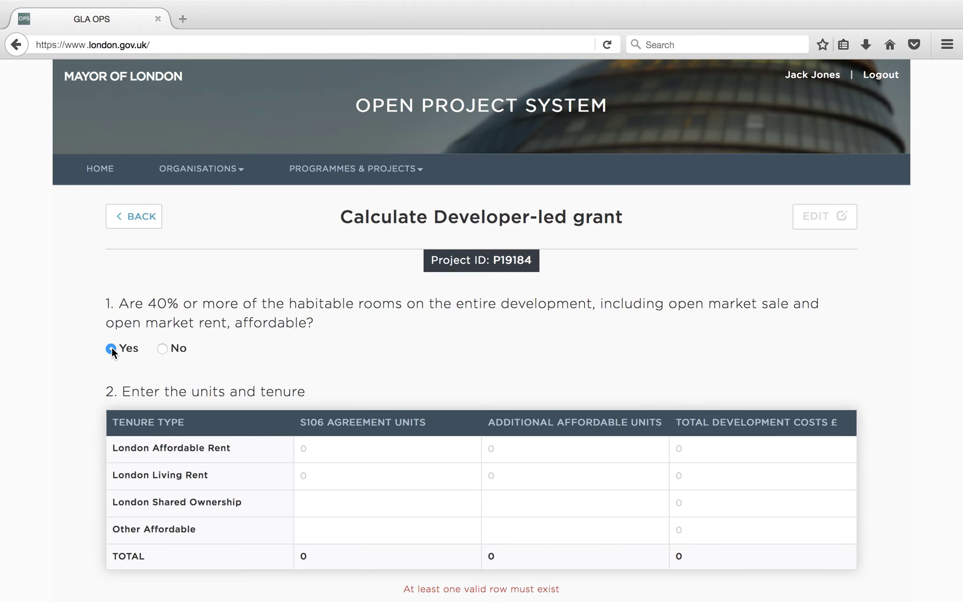
left_click(314, 447)
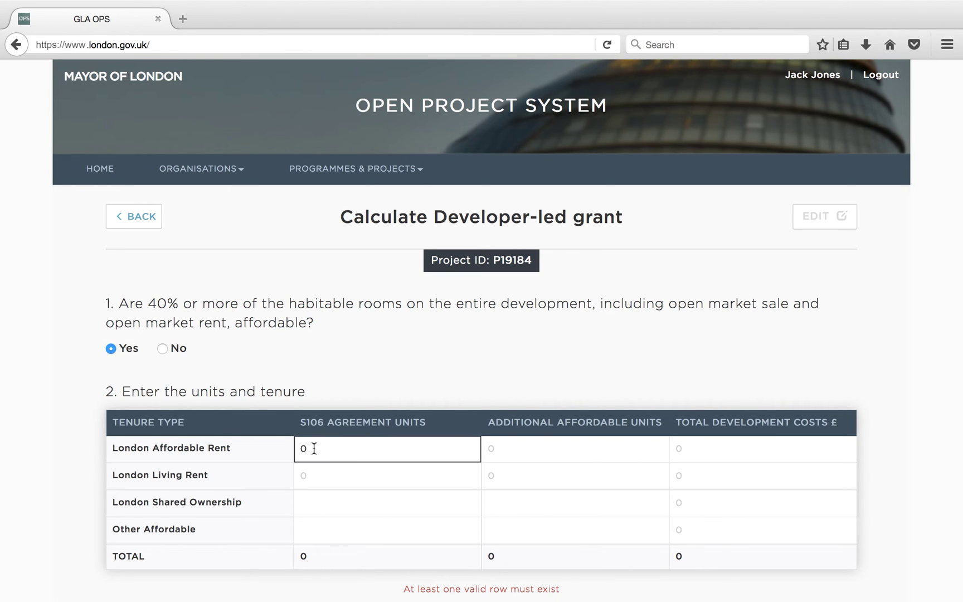
double_click(300, 449)
type("20")
key("Tab")
type("15")
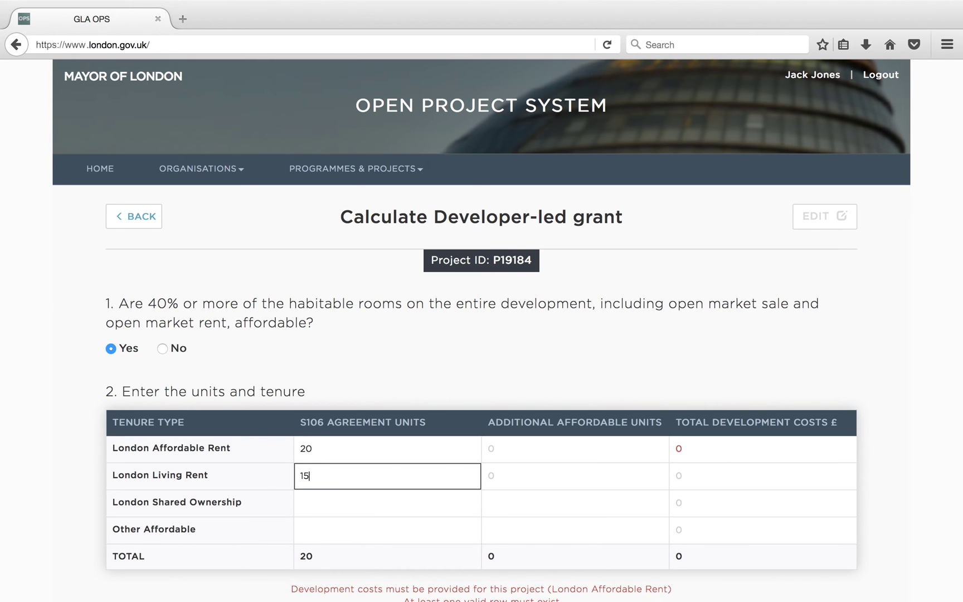
- Add 5 Affordable Rent units, set costs 8750000 and 3750000, and save the table
double_click(499, 452)
type("5")
left_click(681, 450)
left_click_drag(685, 451, 671, 452)
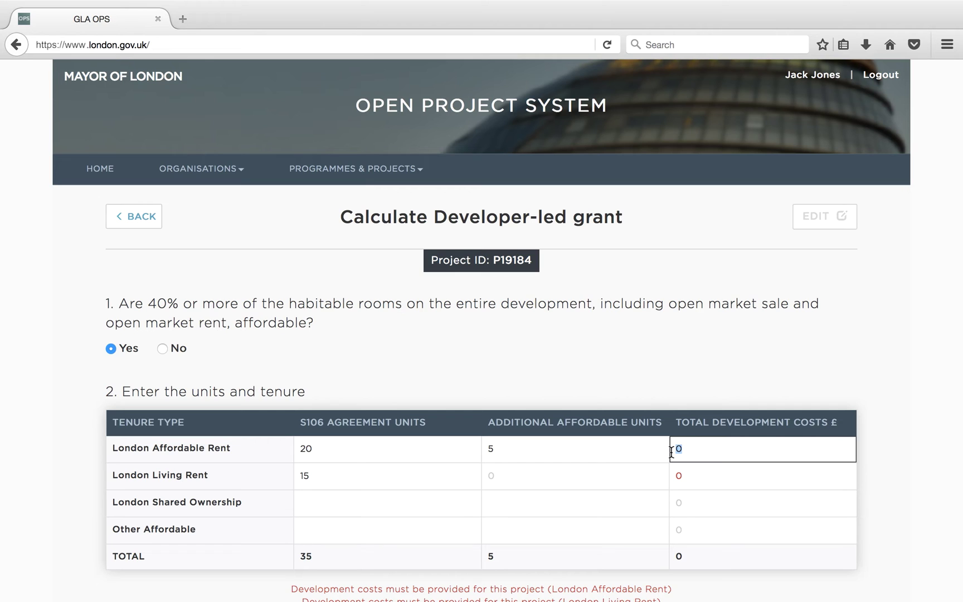
type("8750000")
left_click(708, 482)
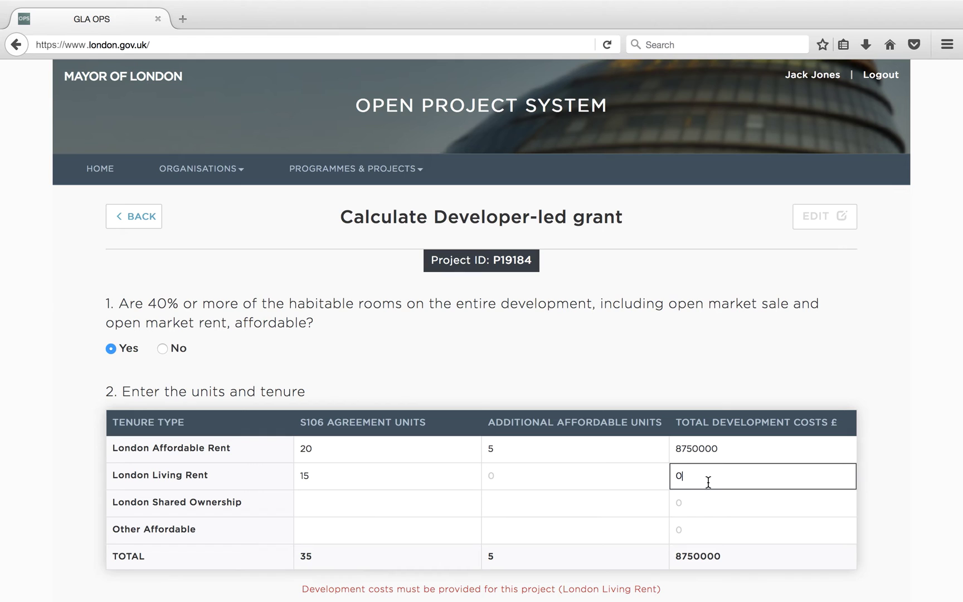
type("3750000")
scroll(482, 326, "down", 2)
scroll(707, 475, "down", 5)
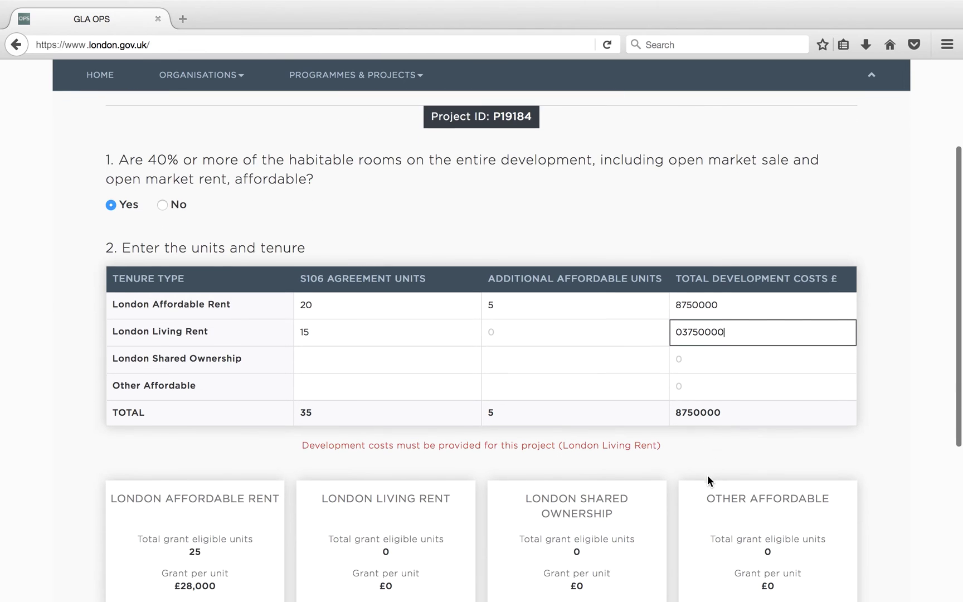
scroll(707, 475, "down", 2)
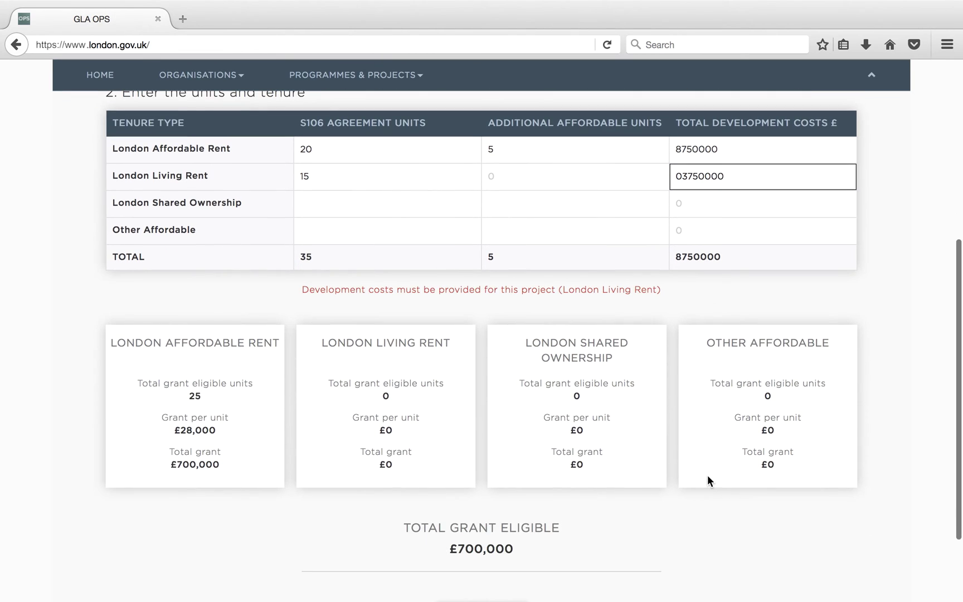
left_click(707, 210)
scroll(696, 370, "down", 3)
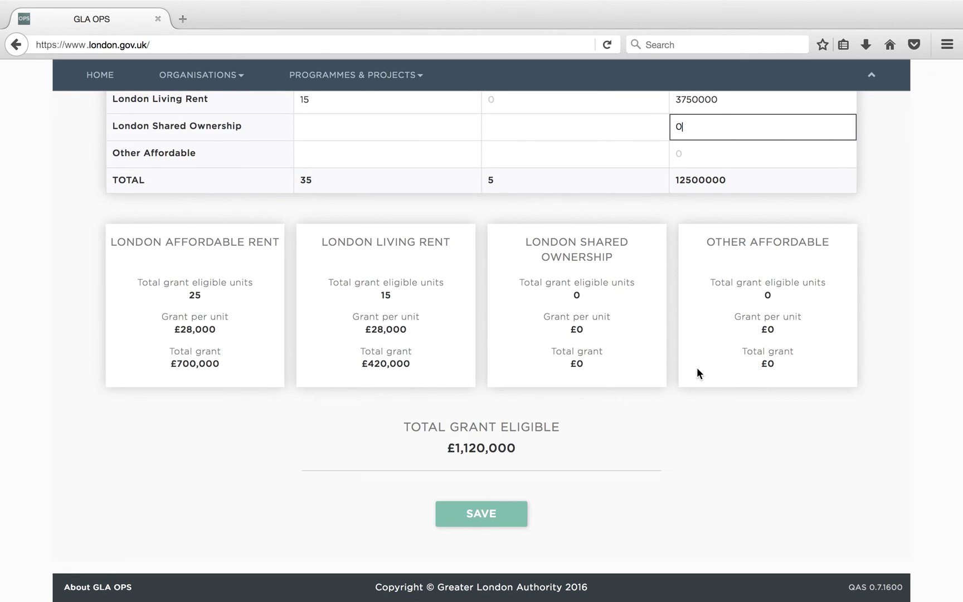
scroll(697, 373, "up", 2)
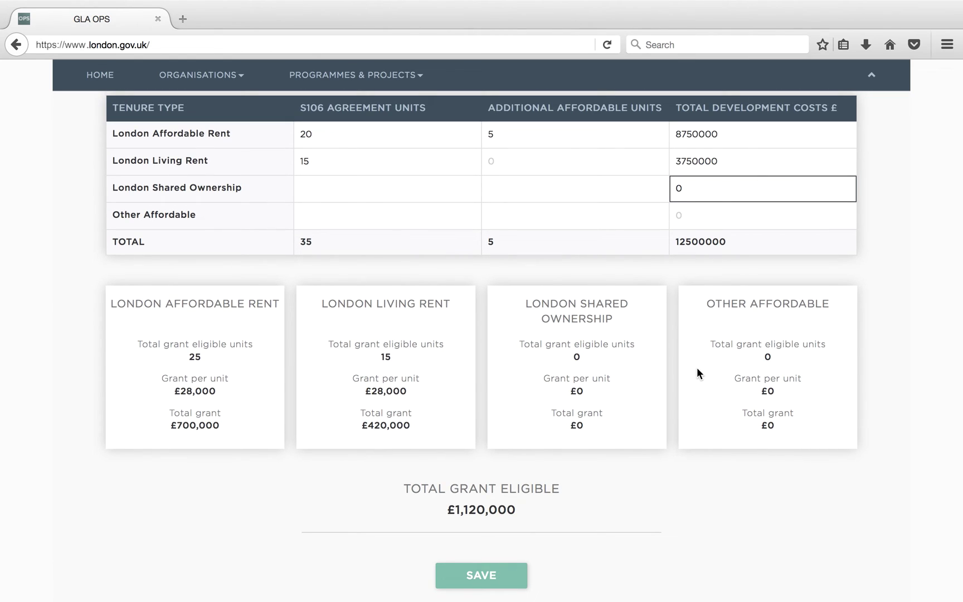
left_click(499, 574)
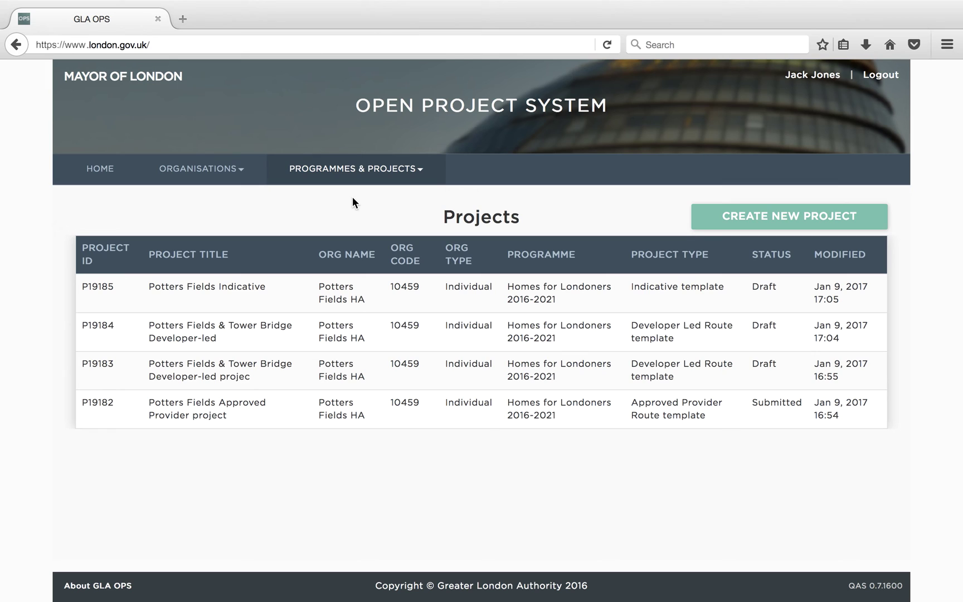
- Create 'Potters Fields Indicative Project' in Homes for Londoners 2016-2021 using the Indicative template
left_click(857, 220)
left_click(552, 288)
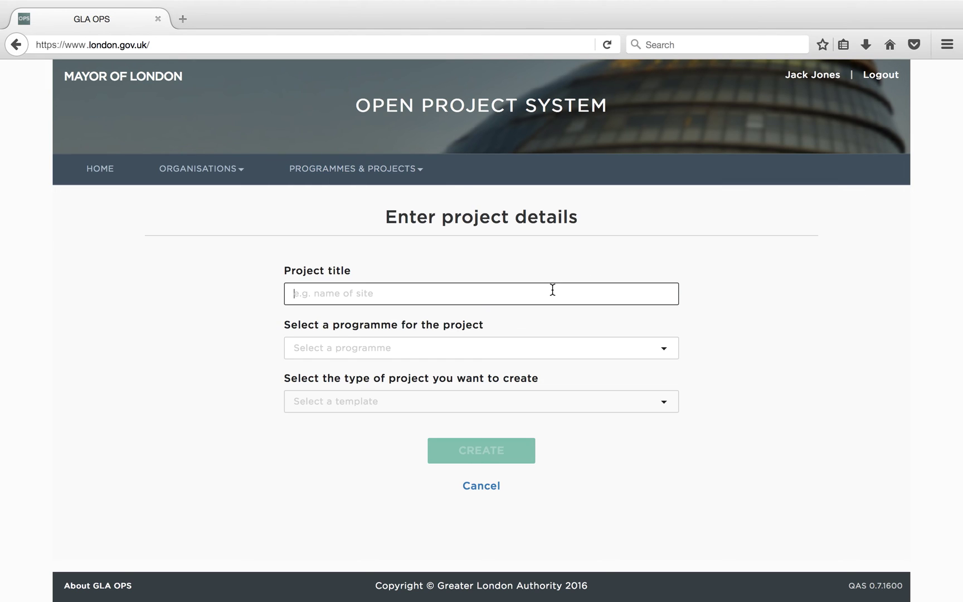
type("Potters Fields Indicative Project")
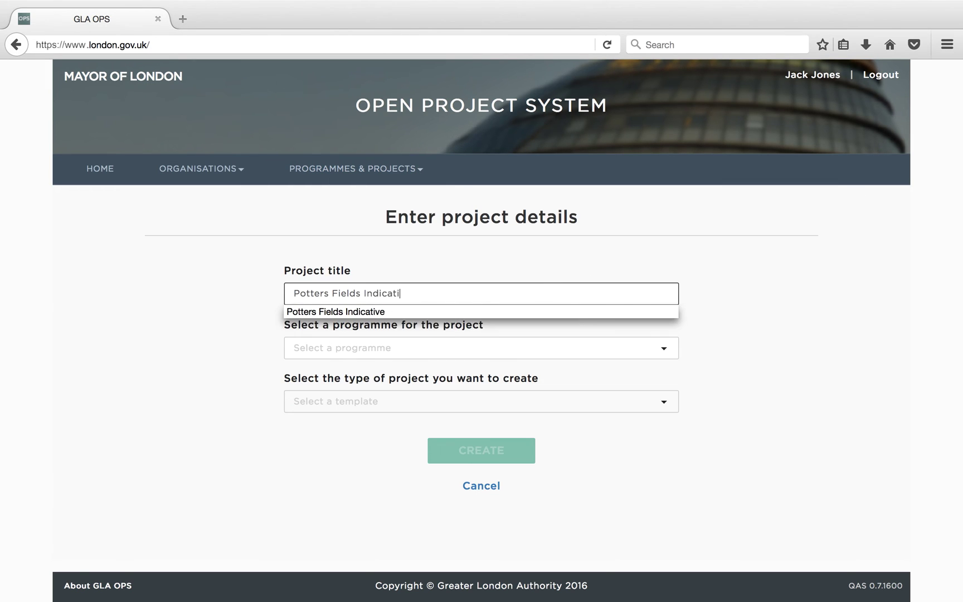
left_click(604, 348)
left_click(446, 449)
left_click(445, 409)
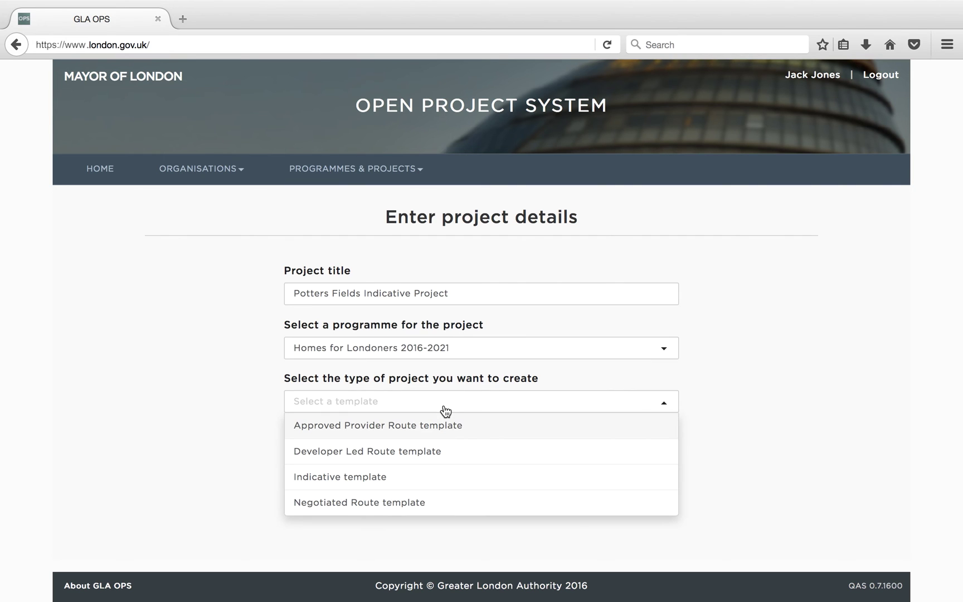
left_click(405, 475)
left_click(449, 453)
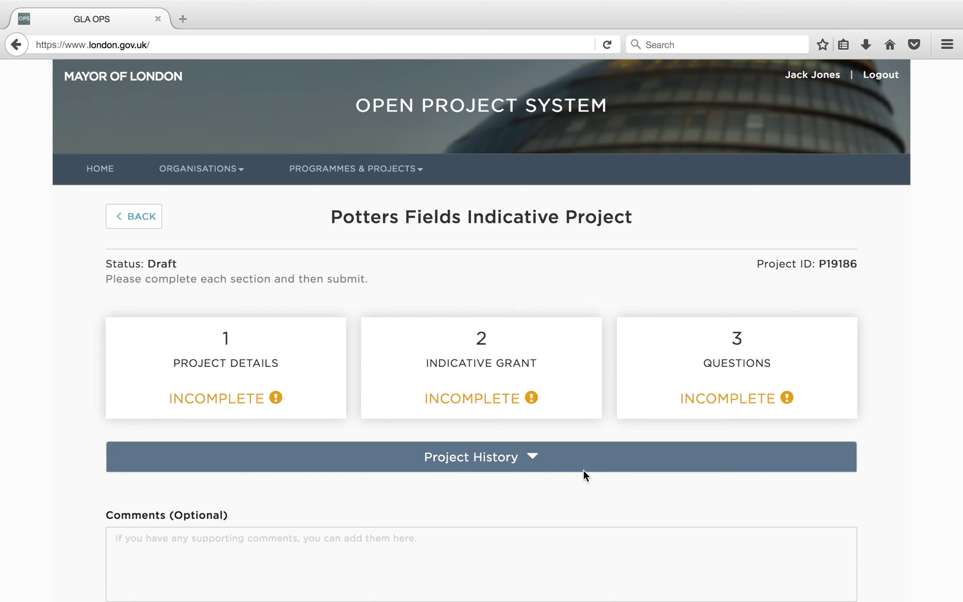
- Edit the Indicative Grant table with London Living Rent units 100, 50, 50 for 2017/18–2019/20
left_click(576, 362)
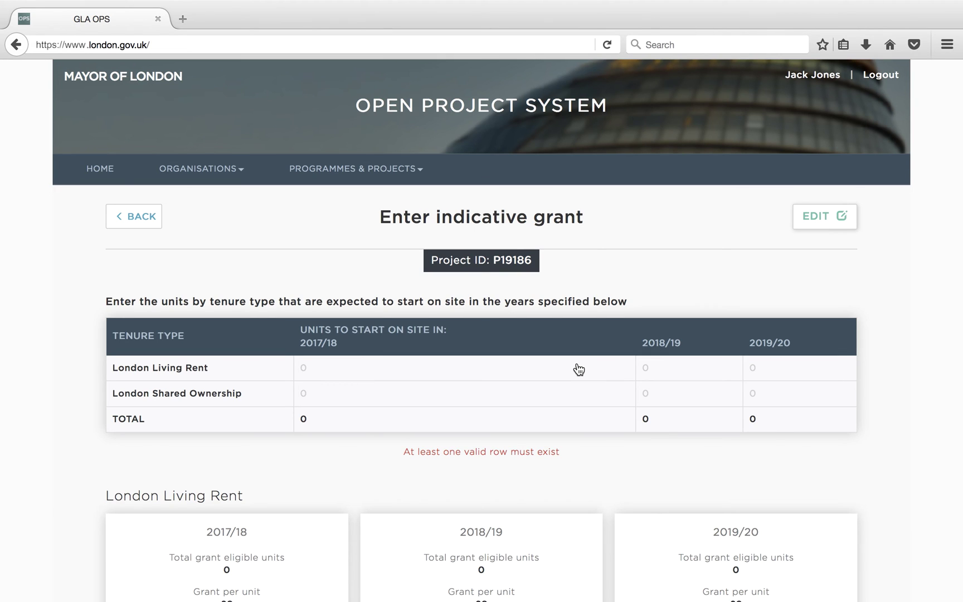
left_click(839, 226)
left_click(295, 372)
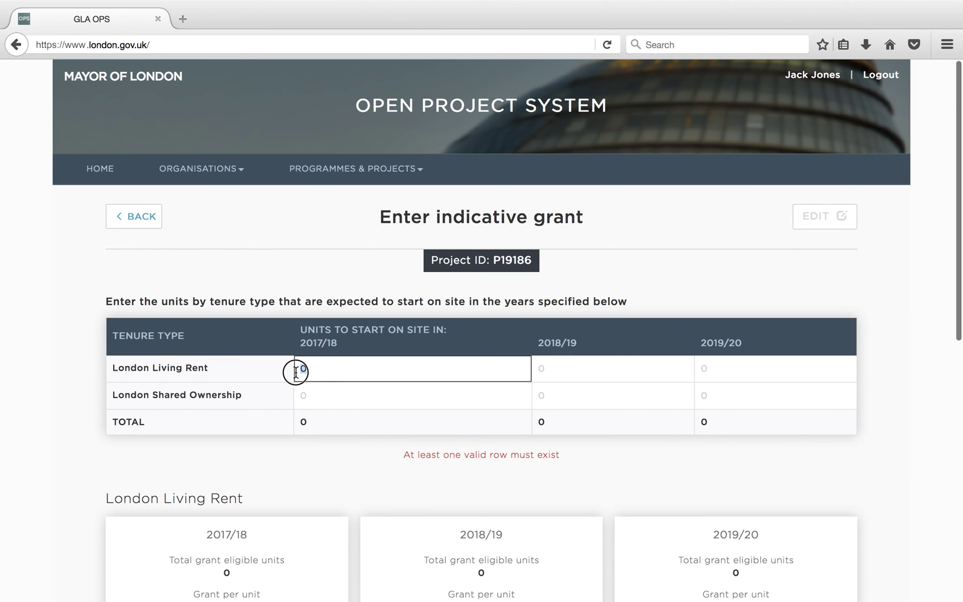
type("100")
left_click(542, 369)
type("50")
left_click(701, 370)
type("50")
- Enter London Shared Ownership units 50, 100, 100 for 2017/18–2019/20 and save the table
left_click(360, 393)
type("50")
left_click(548, 395)
type("100")
left_click(792, 390)
type("100")
scroll(482, 329, "down", 5)
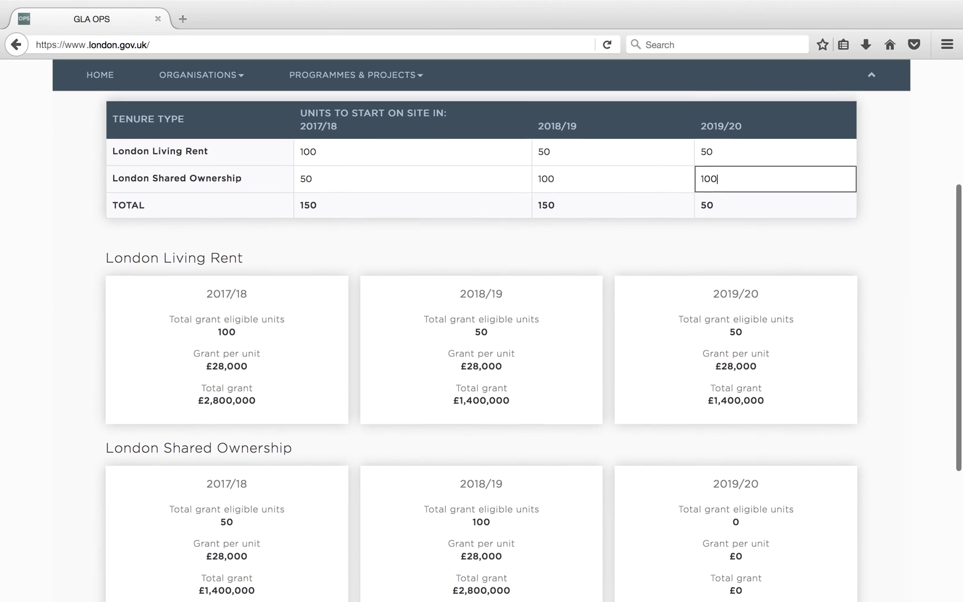
scroll(481, 346, "down", 1)
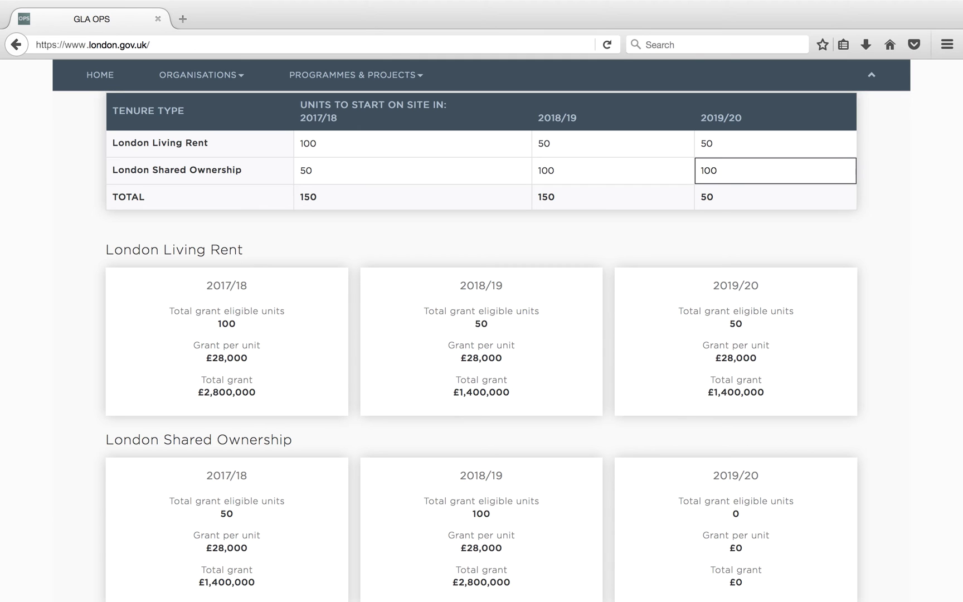
scroll(481, 345, "down", 4)
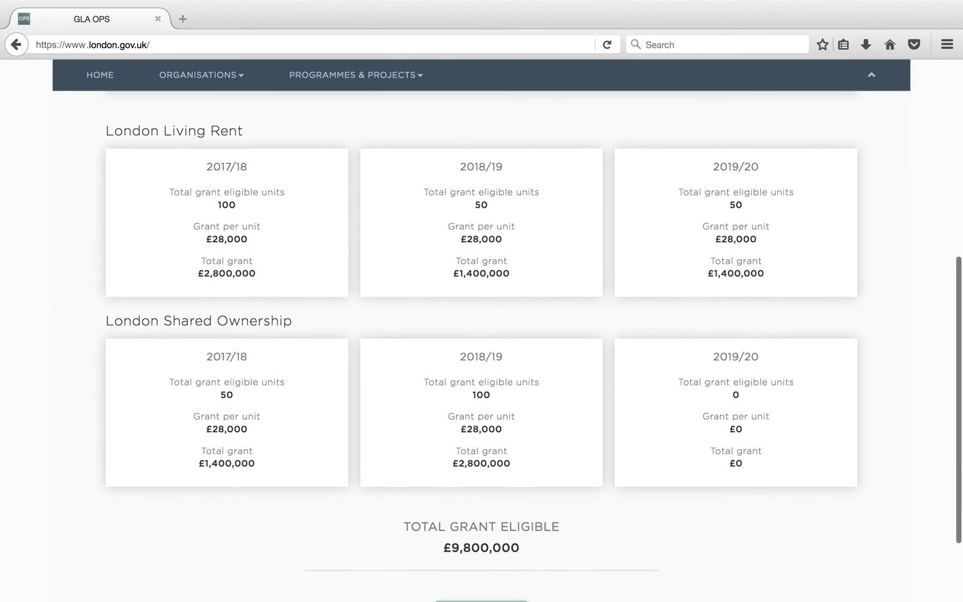
scroll(482, 345, "down", 1)
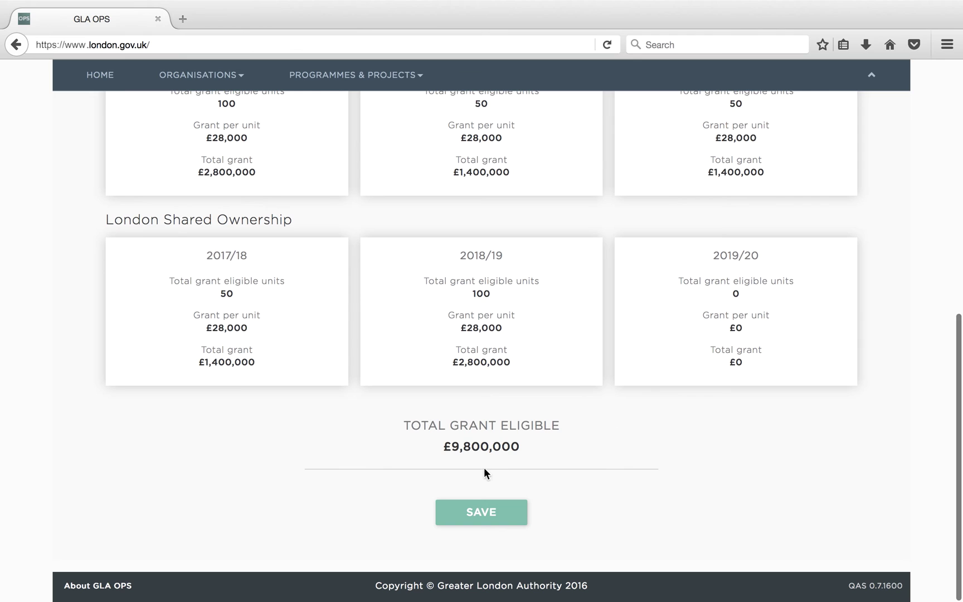
left_click(480, 508)
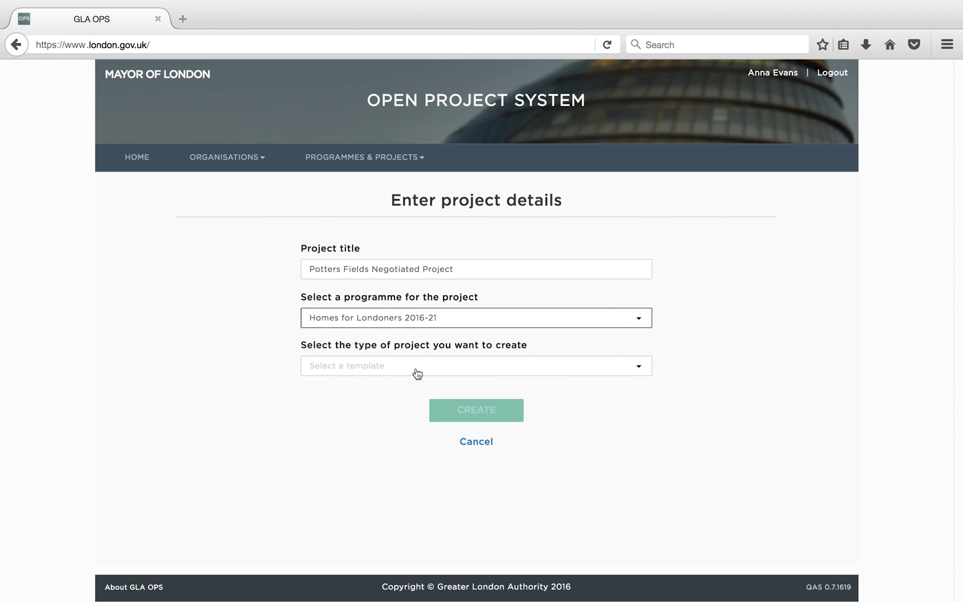
- Create the project on the Negotiated Route template and open its Negotiated Grant section
left_click(417, 371)
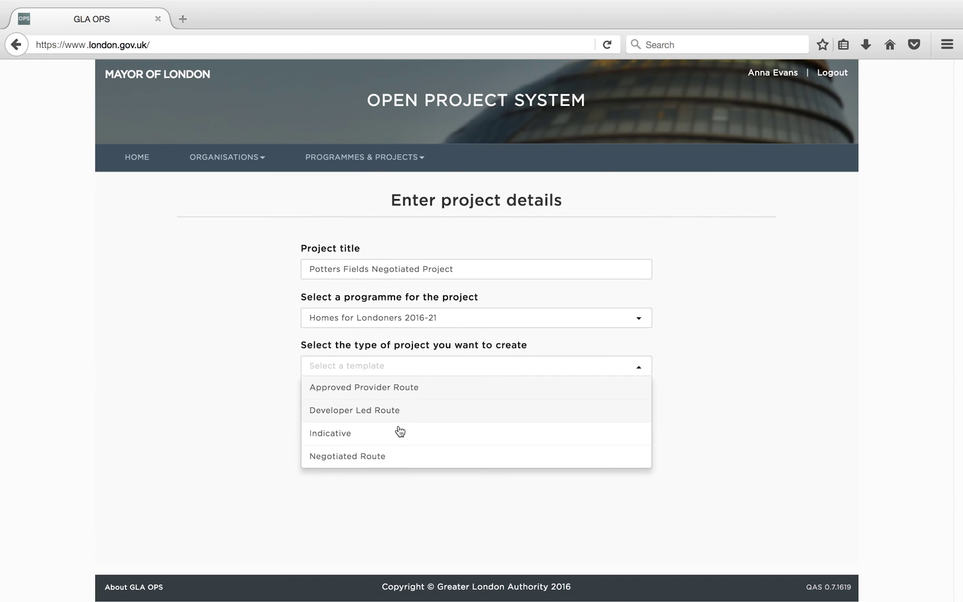
left_click(393, 455)
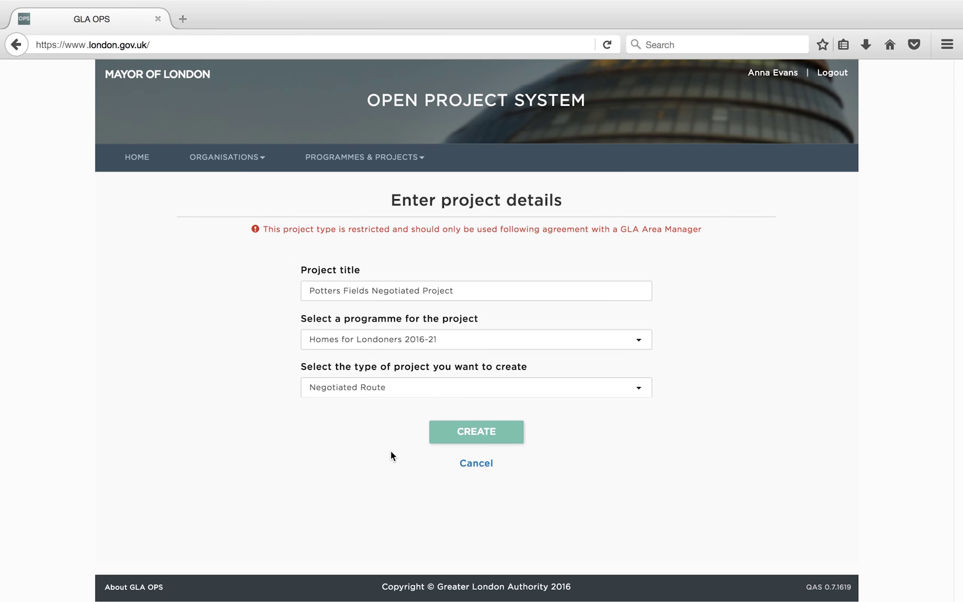
left_click(447, 435)
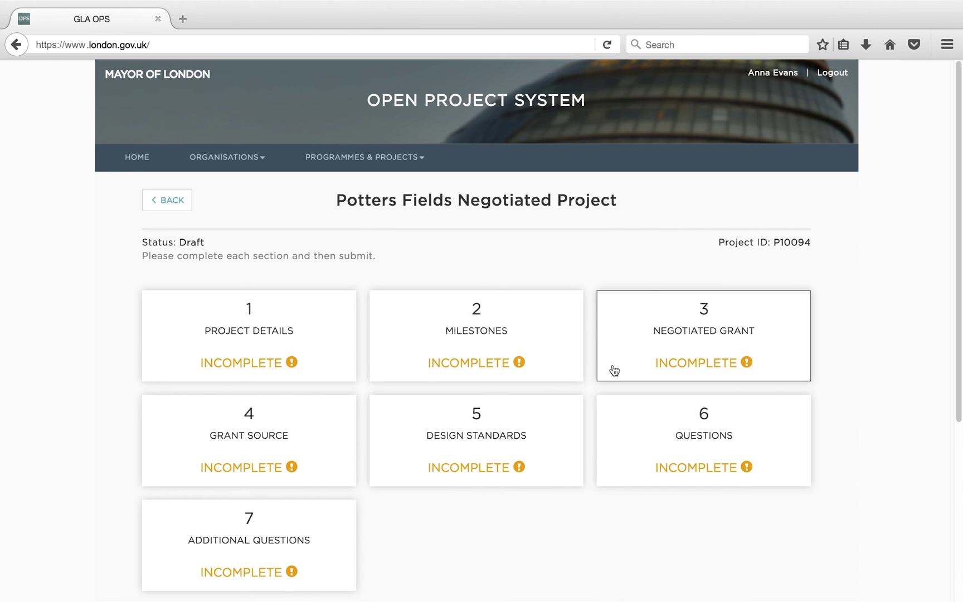
left_click(652, 334)
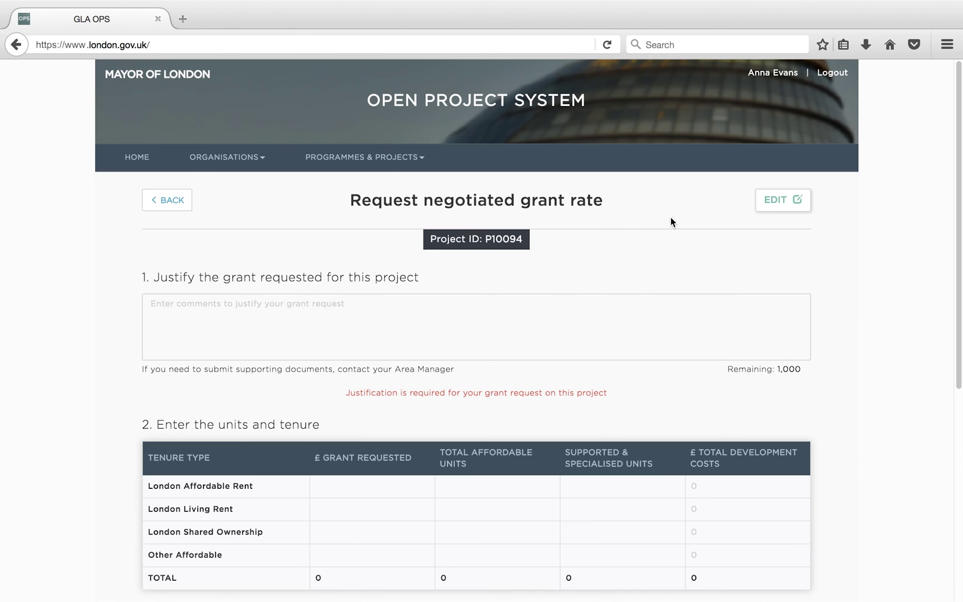
- Write the grant justification, explaining the request as discussed with the Area Manager
left_click(767, 205)
left_click(574, 318)
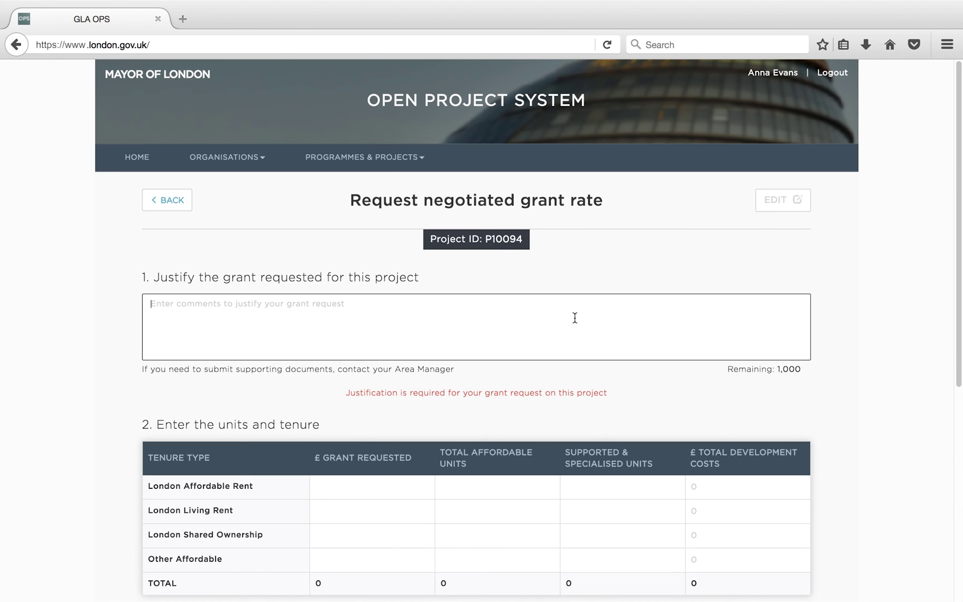
type("Please ente")
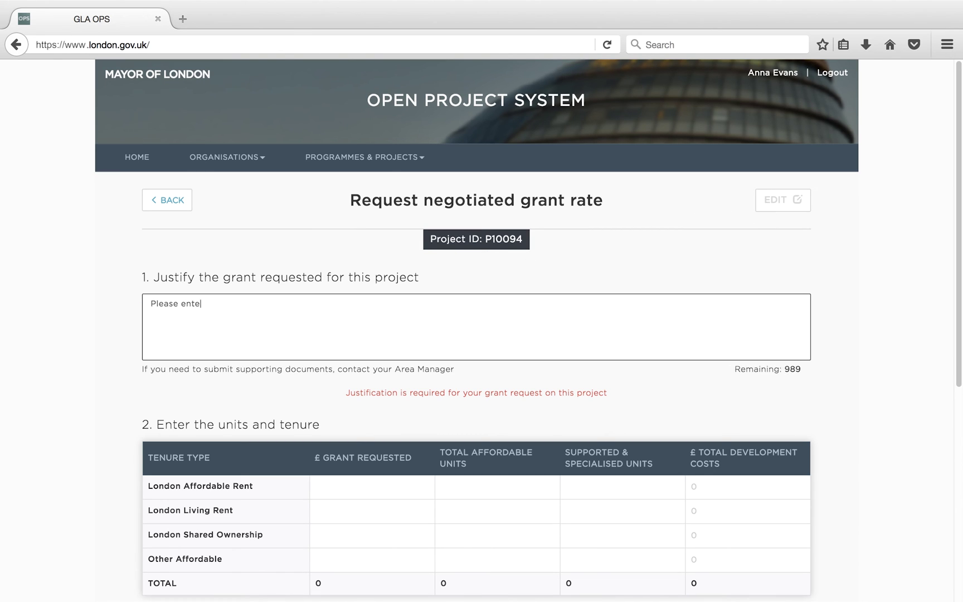
type("r comments here to jus")
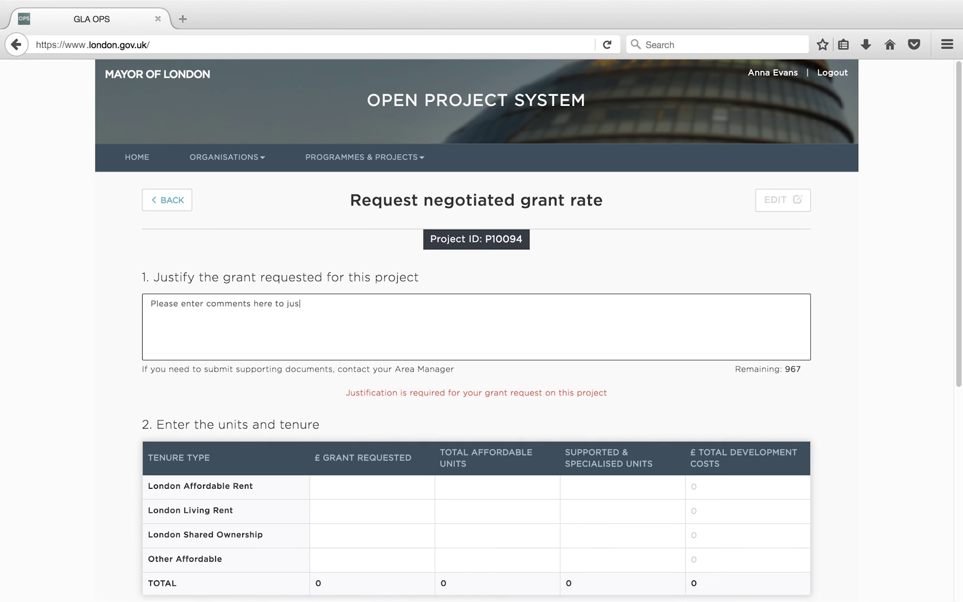
type("tify the request for grant on")
type(" this project as")
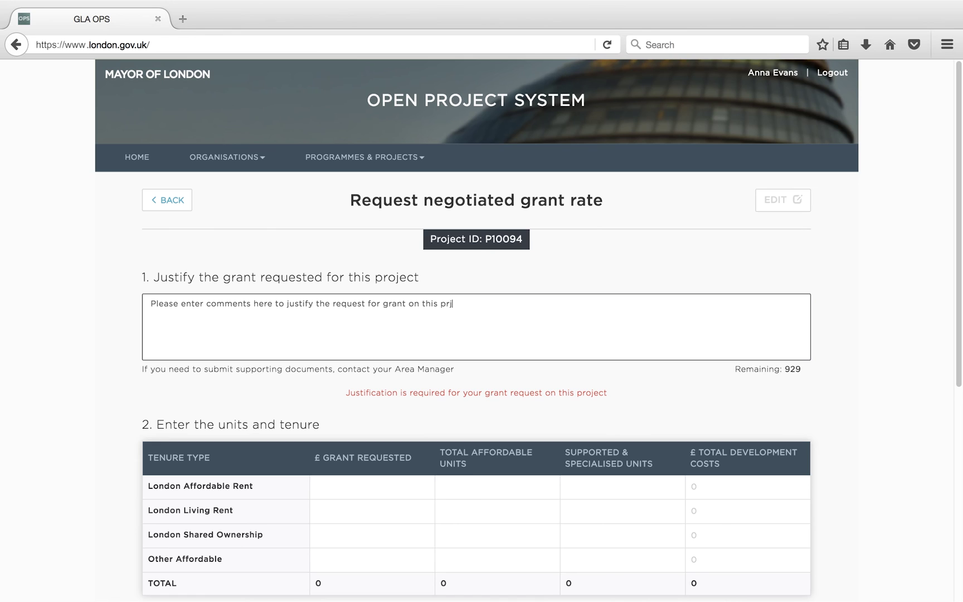
type(" discussed with yout")
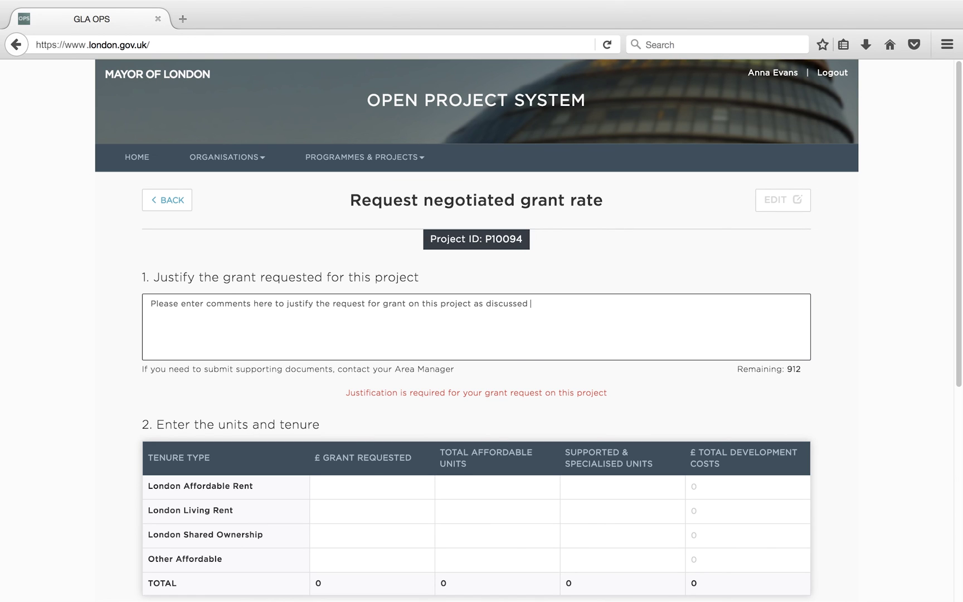
key("BackSpace")
key("BackSpace")
type("r Area Manager")
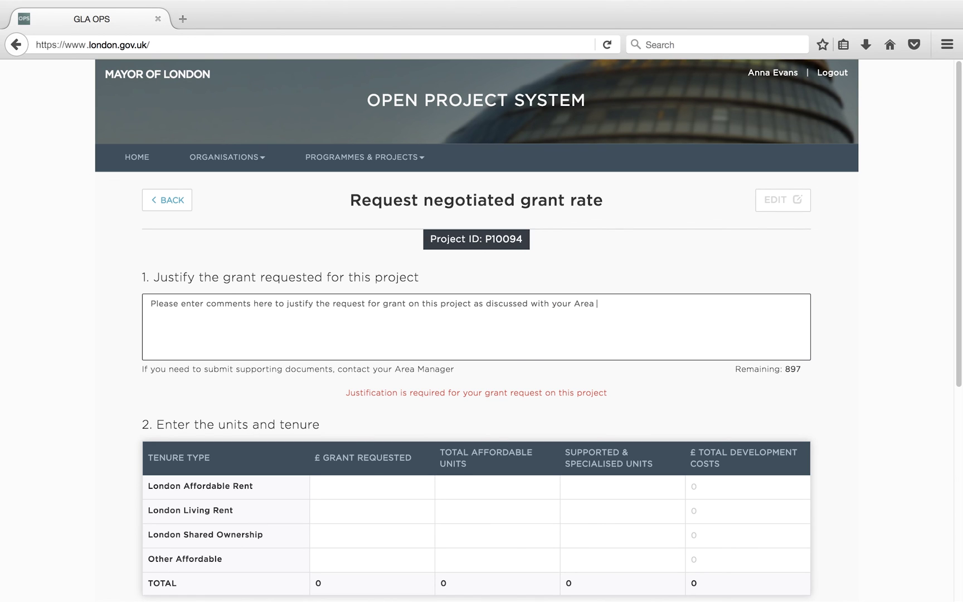
- Save London Affordable Rent: 5000000 grant, 100 units, 20 supported, 40000000 development costs
left_click(374, 484)
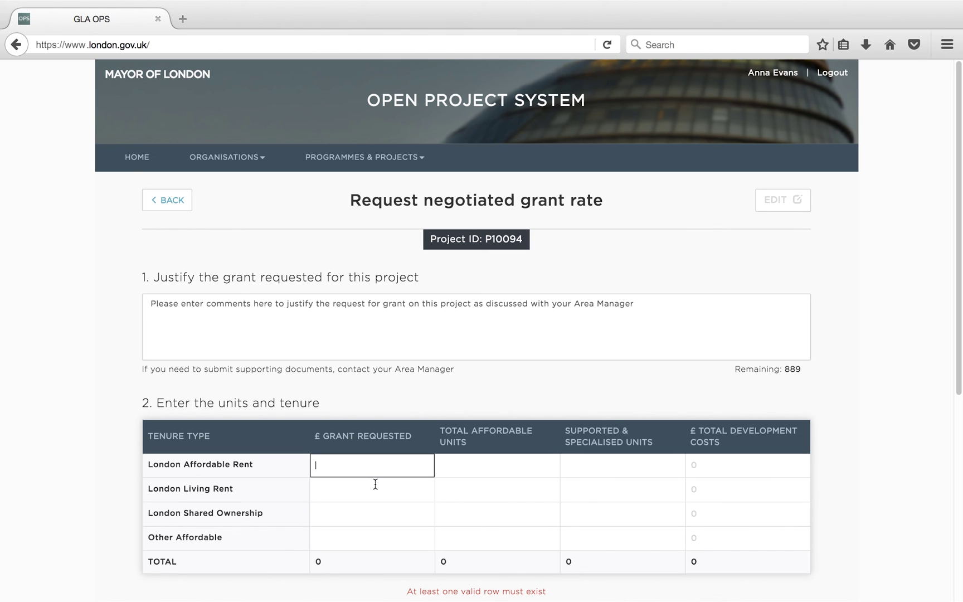
type("5000000")
key("Tab")
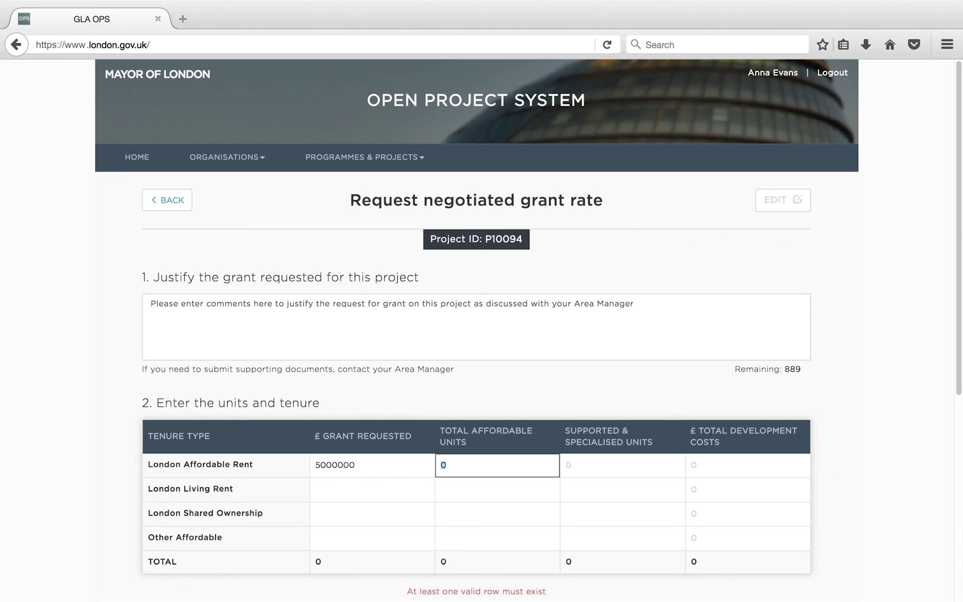
type("100")
key("Tab")
type("20")
key("Tab")
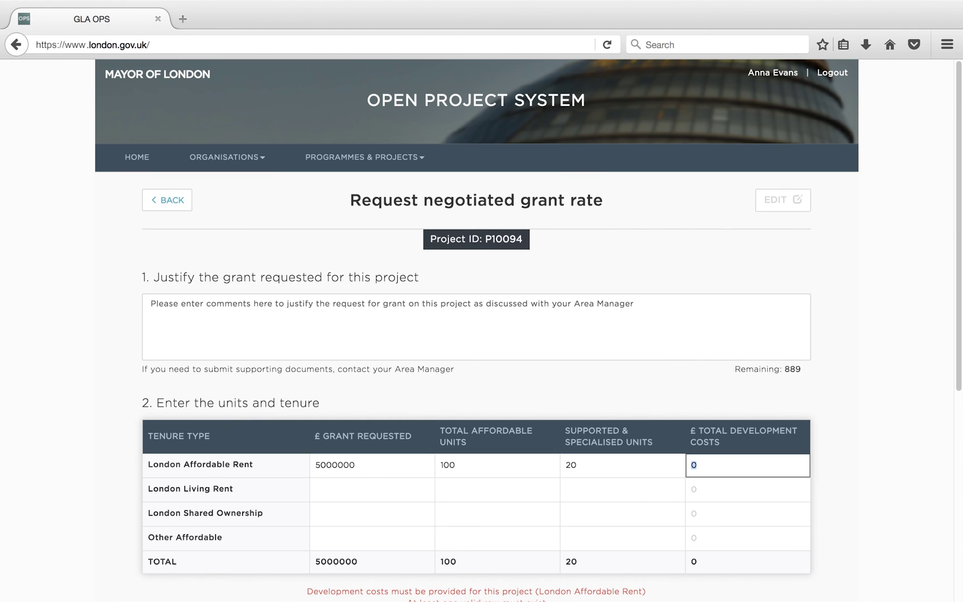
type("40000000")
left_click(578, 544)
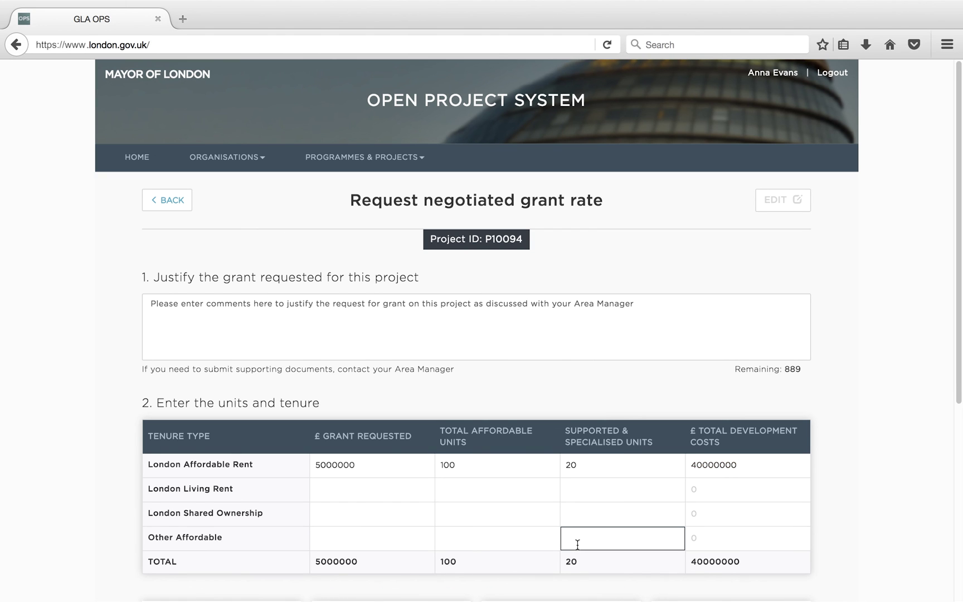
scroll(578, 544, "down", 3)
scroll(577, 544, "down", 3)
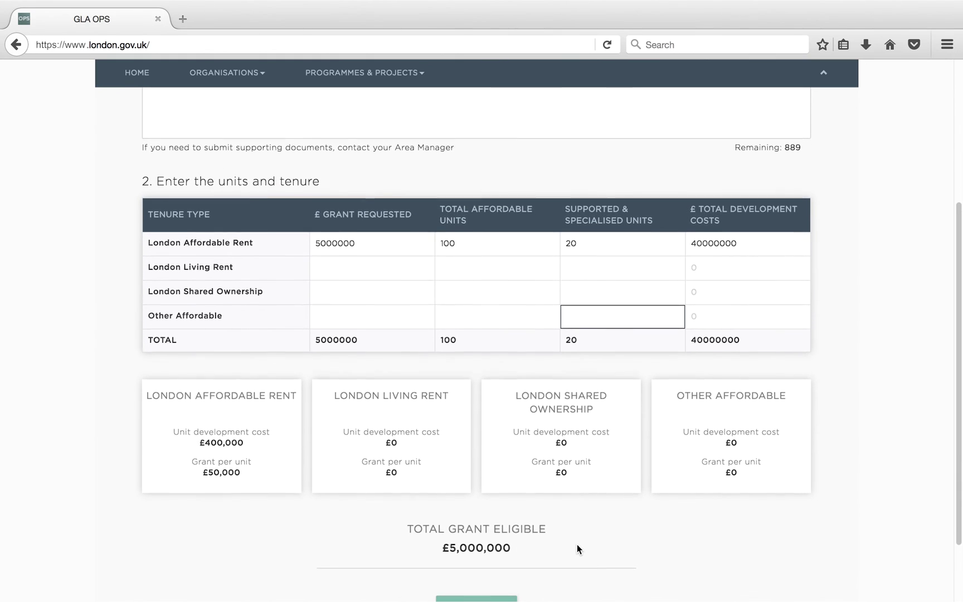
scroll(576, 544, "down", 1)
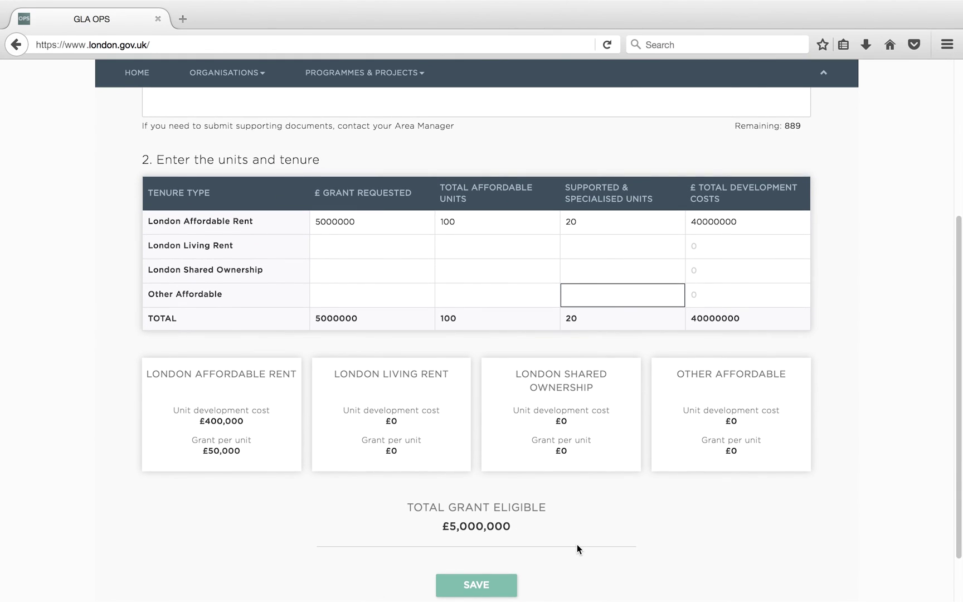
scroll(577, 544, "down", 1)
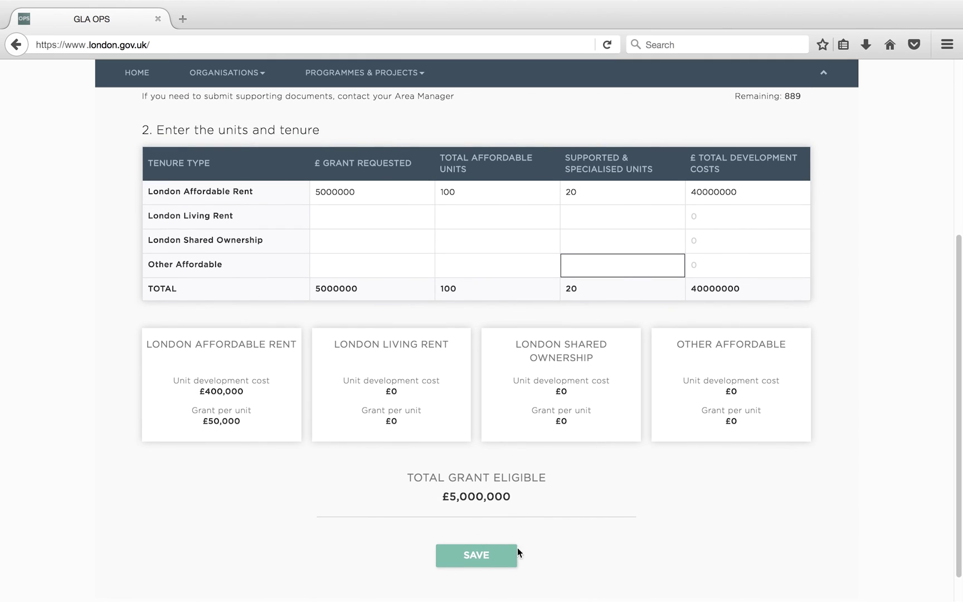
left_click(483, 559)
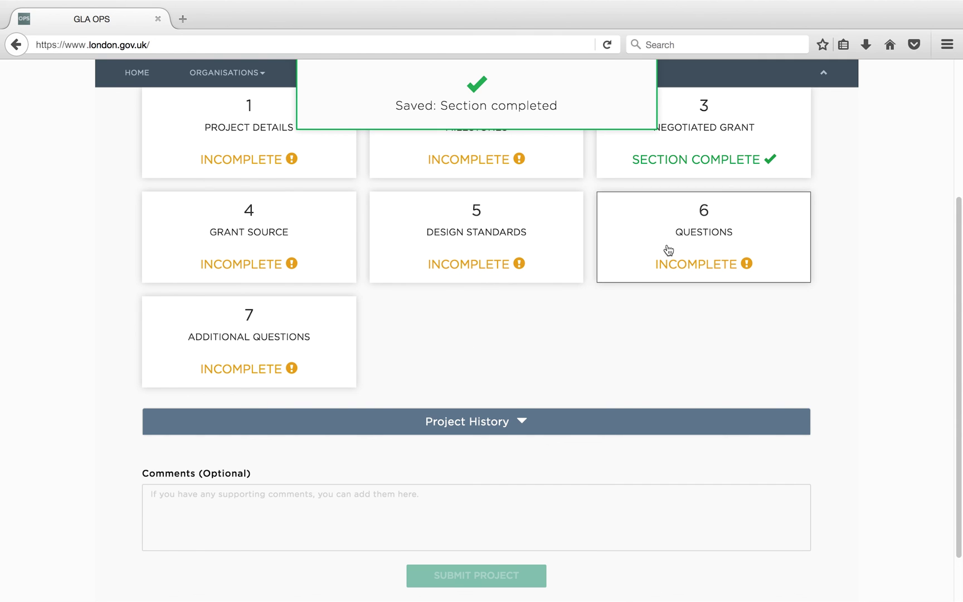
- Fill Additional Questions: supported units, client group adults with physical or sensory disability, 200000 rent income, 450
left_click(290, 357)
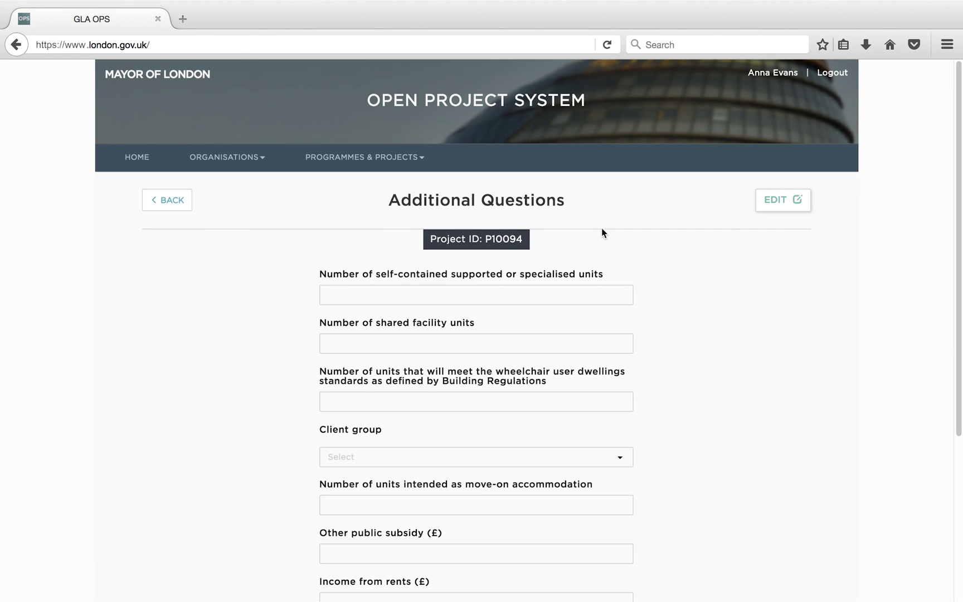
left_click(773, 196)
left_click(570, 296)
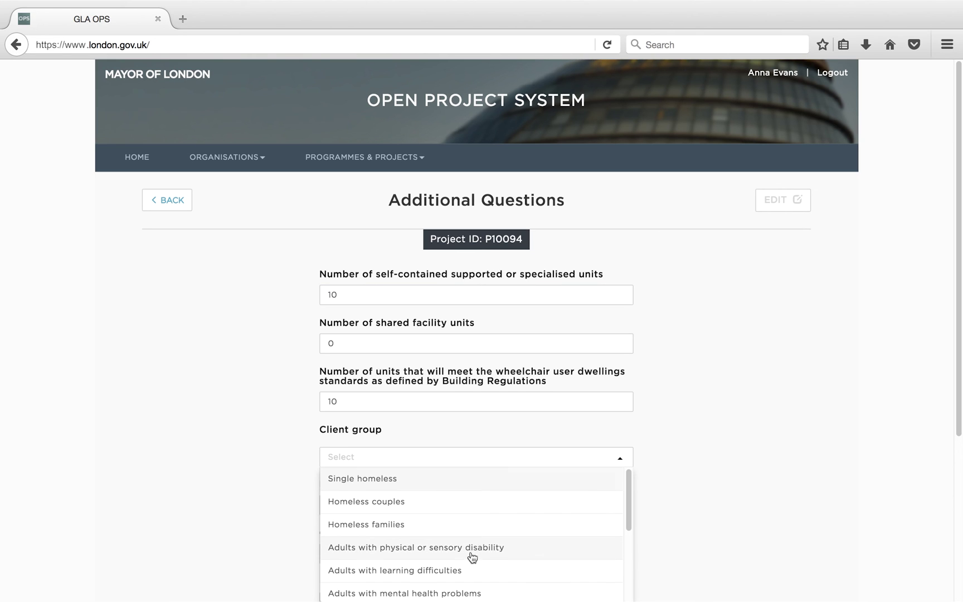
left_click(473, 548)
key("Tab")
key("Tab")
key("Tab")
type("200000")
key("Tab")
key("Tab")
type("450")
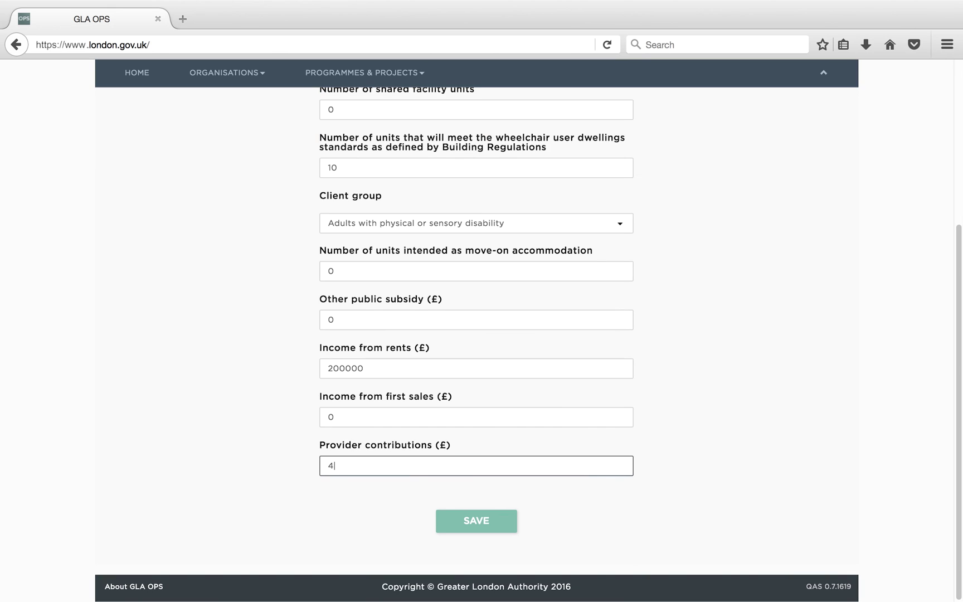